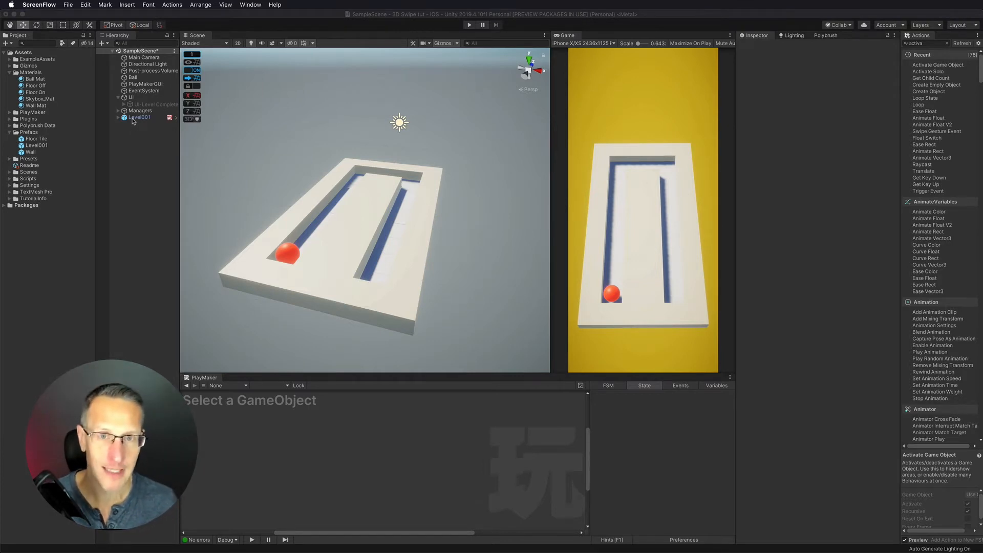
# Open the Level001 prefab and disable the Set Int Value action for Level Tile Count in its Level Setup state
pyautogui.click(134, 117)
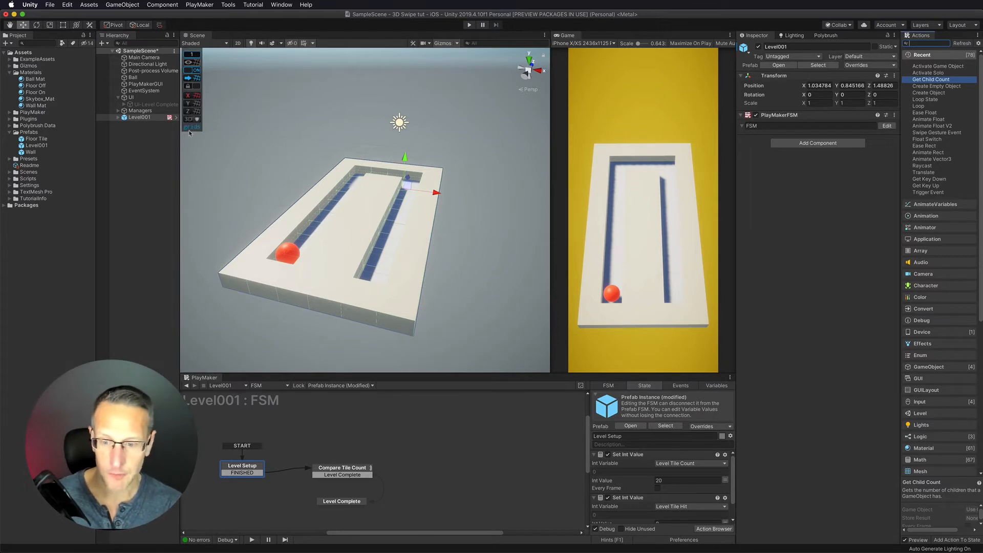
pyautogui.click(248, 473)
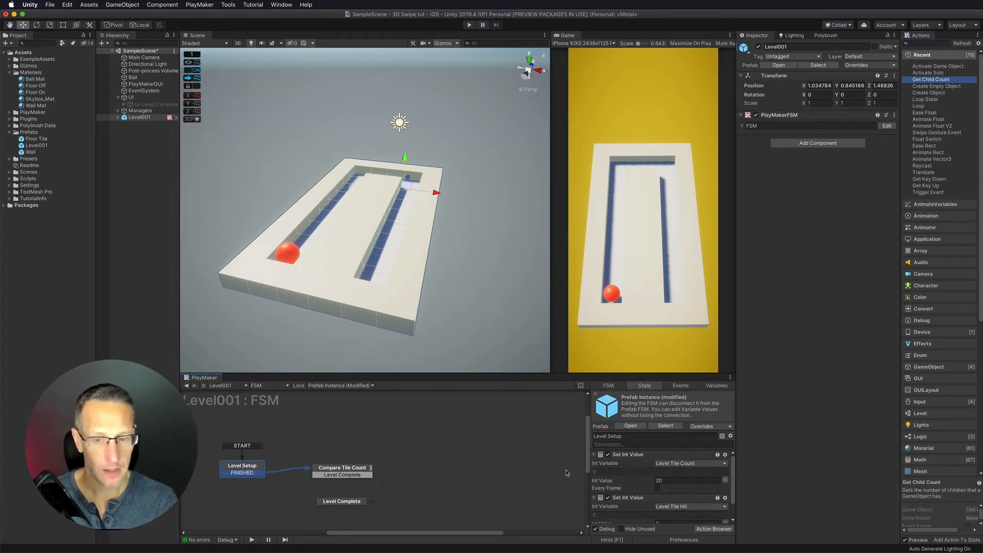
pyautogui.doubleClick(38, 146)
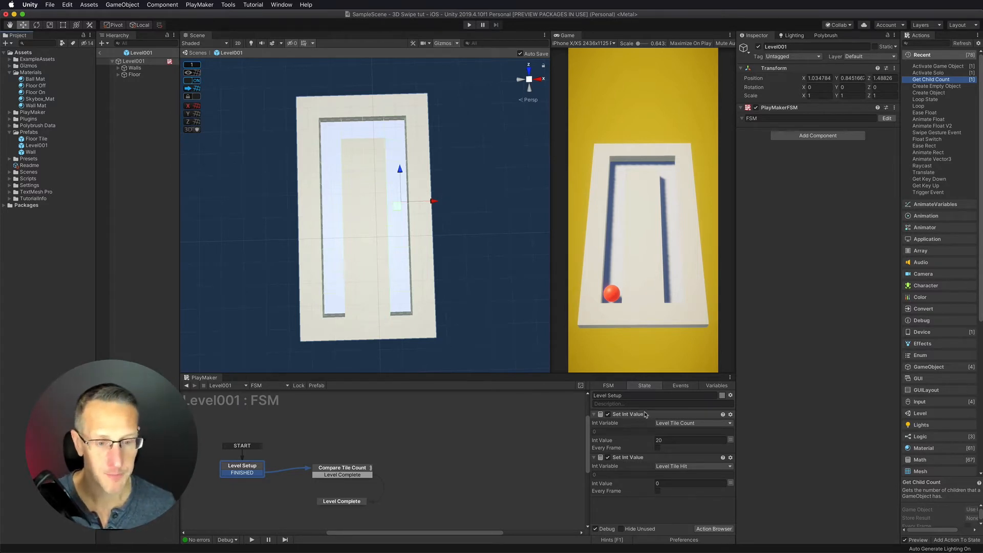
pyautogui.click(675, 441)
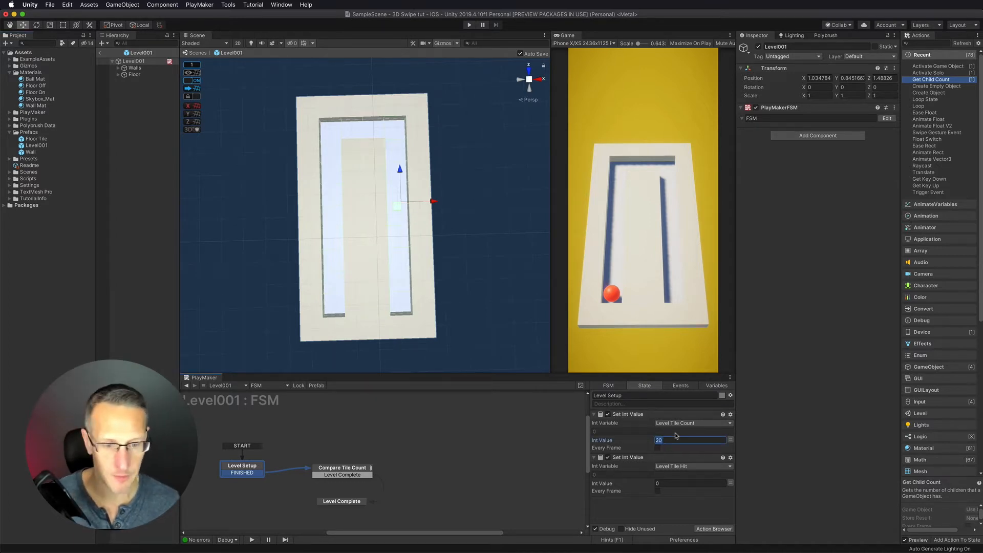
pyautogui.click(608, 414)
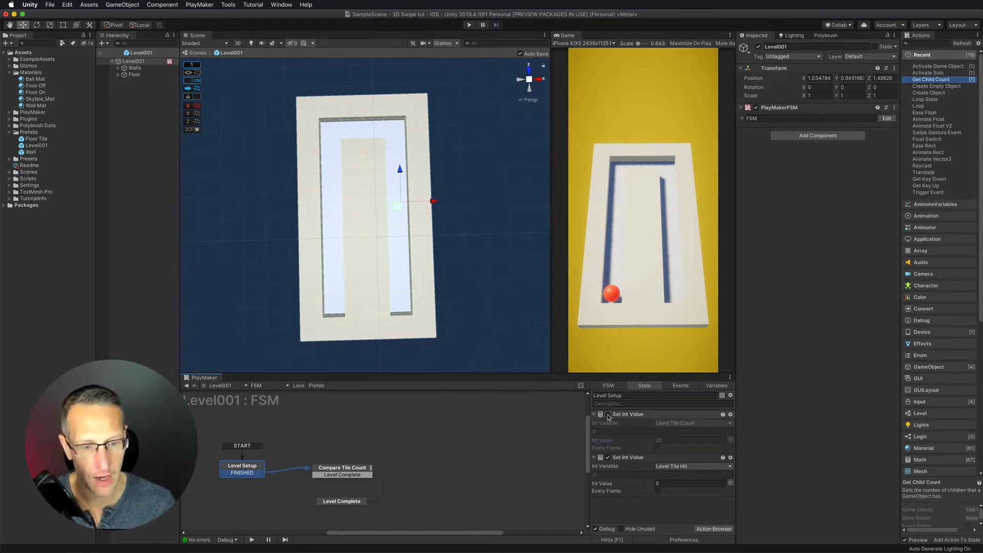
# Add a Get Child Count action after the disabled one, specifying the Floor object and storing the result in global Level Tile Count
pyautogui.doubleClick(930, 80)
pyautogui.moveTo(625, 483)
pyautogui.mouseDown()
pyautogui.moveTo(633, 416)
pyautogui.moveTo(633, 470)
pyautogui.mouseUp()
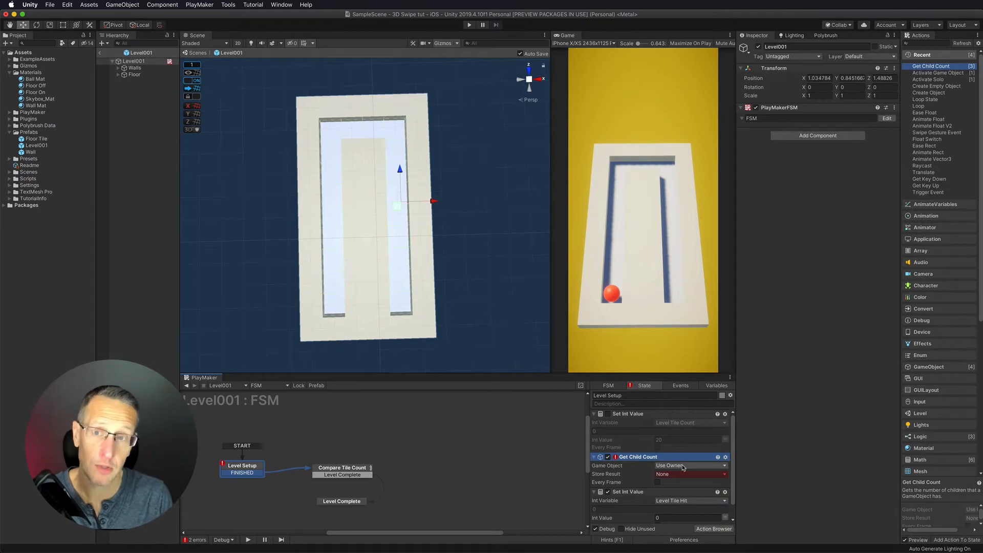
pyautogui.click(119, 75)
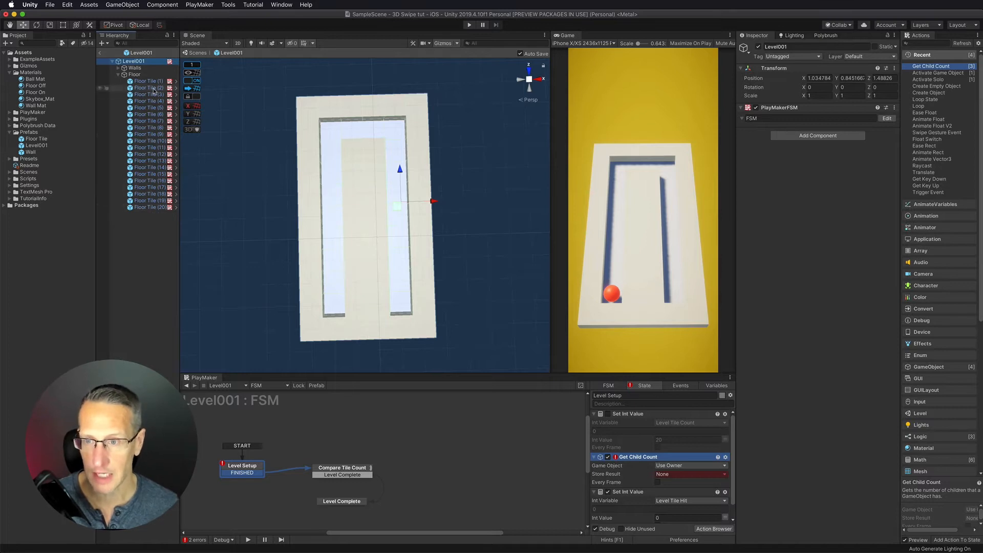
pyautogui.click(677, 475)
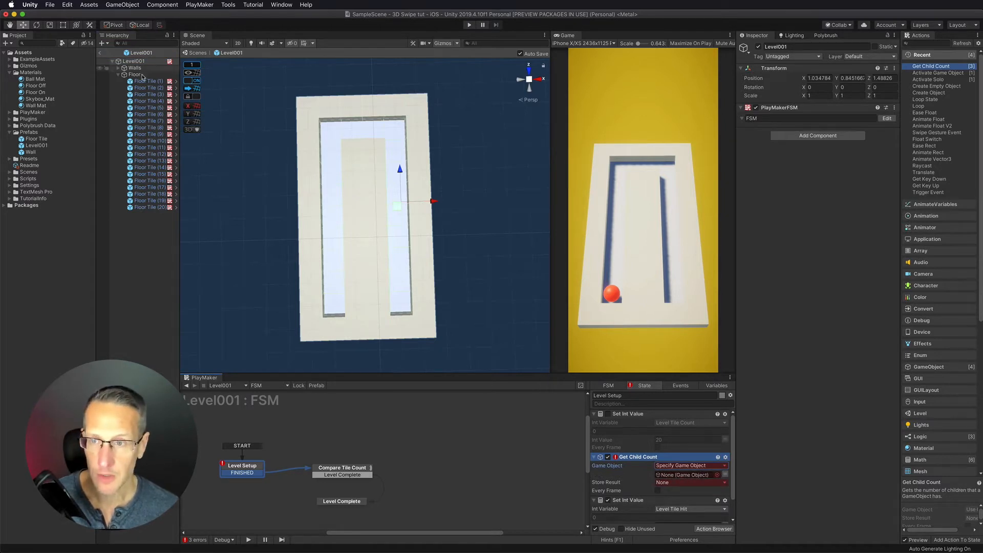
pyautogui.moveTo(143, 76); pyautogui.dragTo(681, 467)
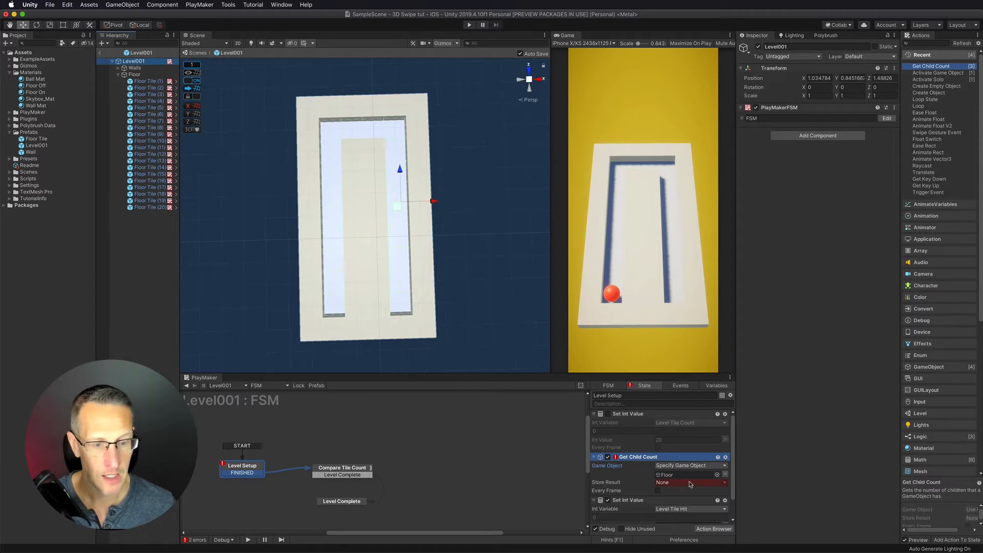
pyautogui.click(686, 482)
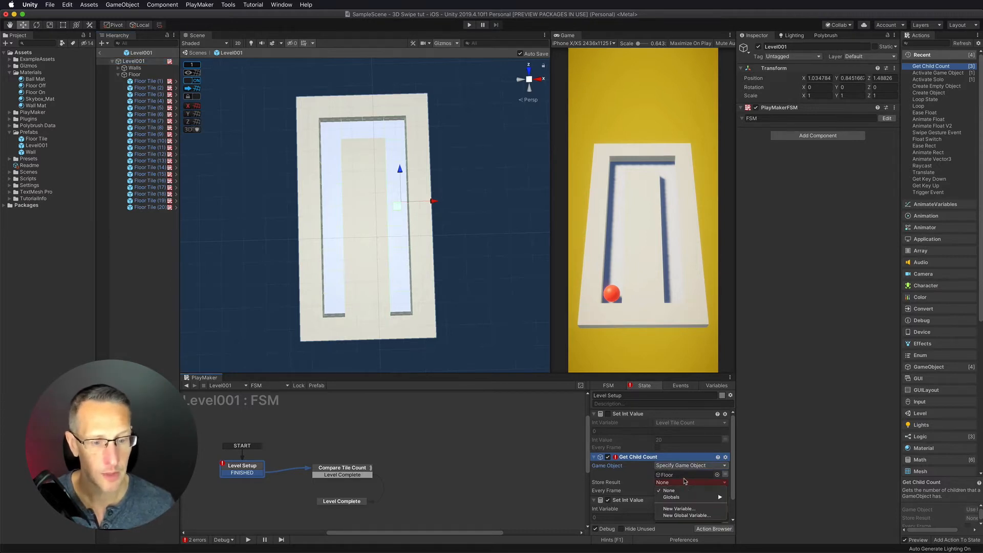
pyautogui.moveTo(686, 497)
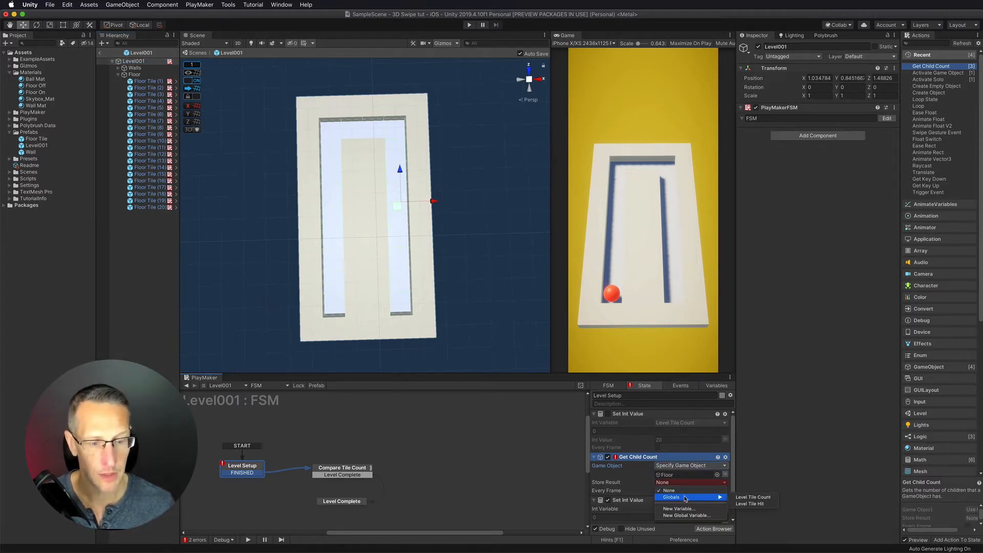
pyautogui.click(750, 497)
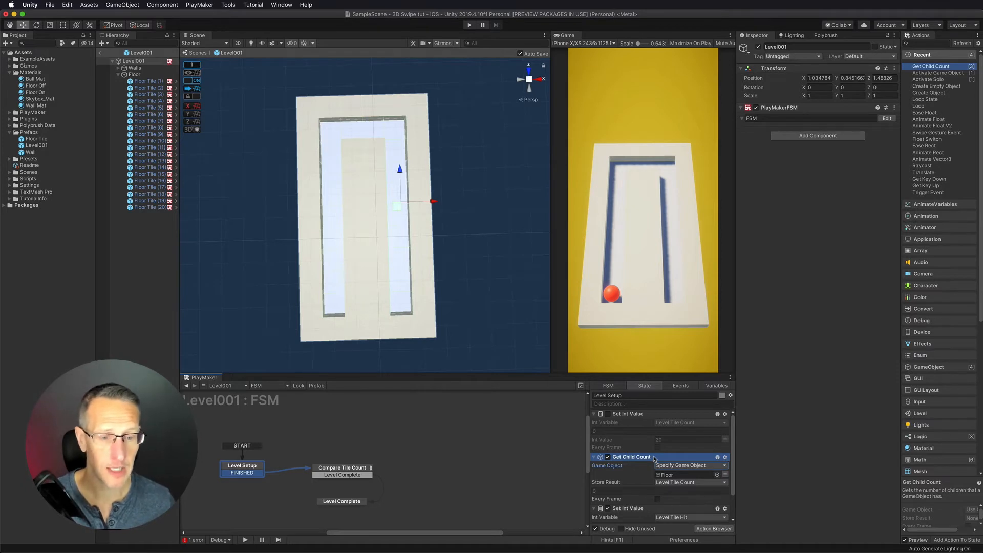
# Delete the disabled Set Int Value action from the Level Setup state and return from the prefab to the scene
pyautogui.click(644, 414)
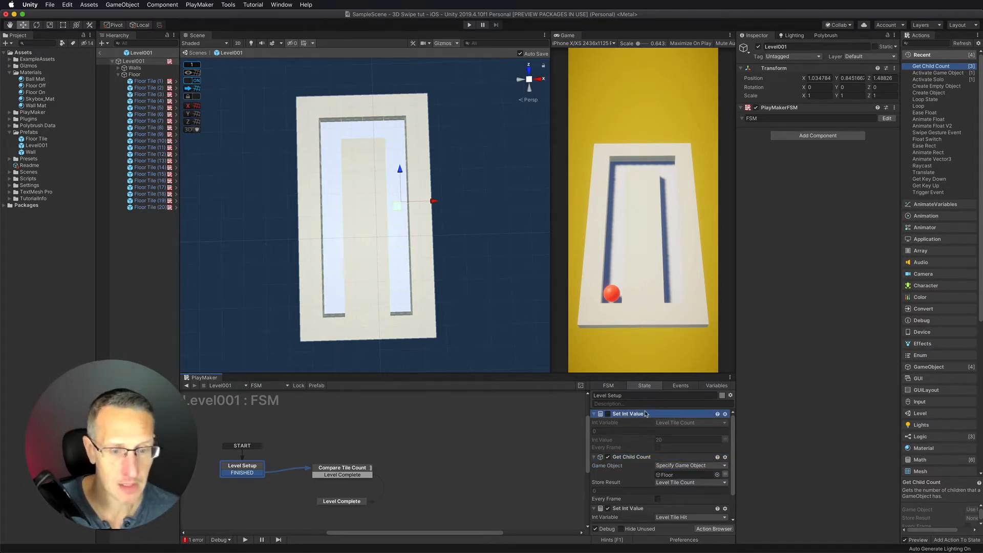
pyautogui.press('Delete')
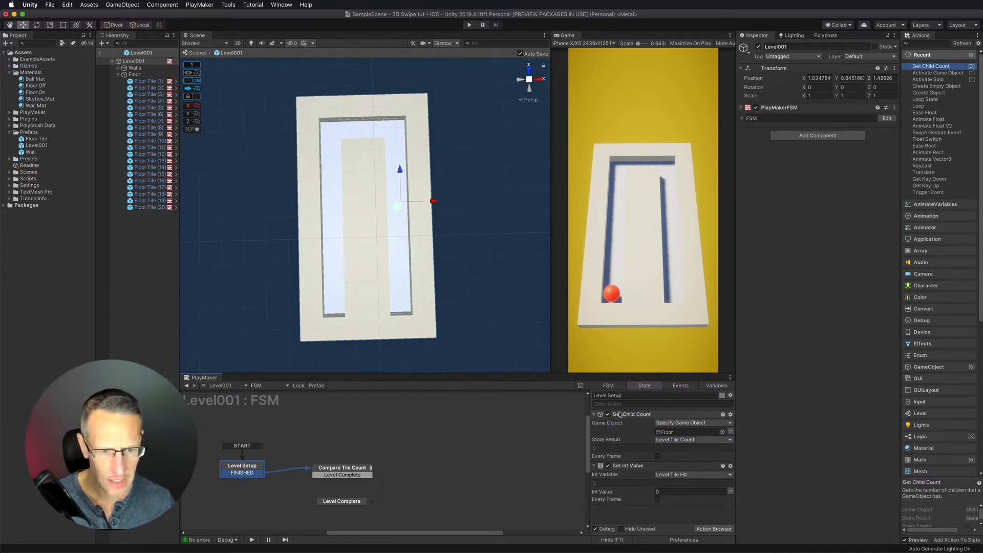
pyautogui.click(343, 470)
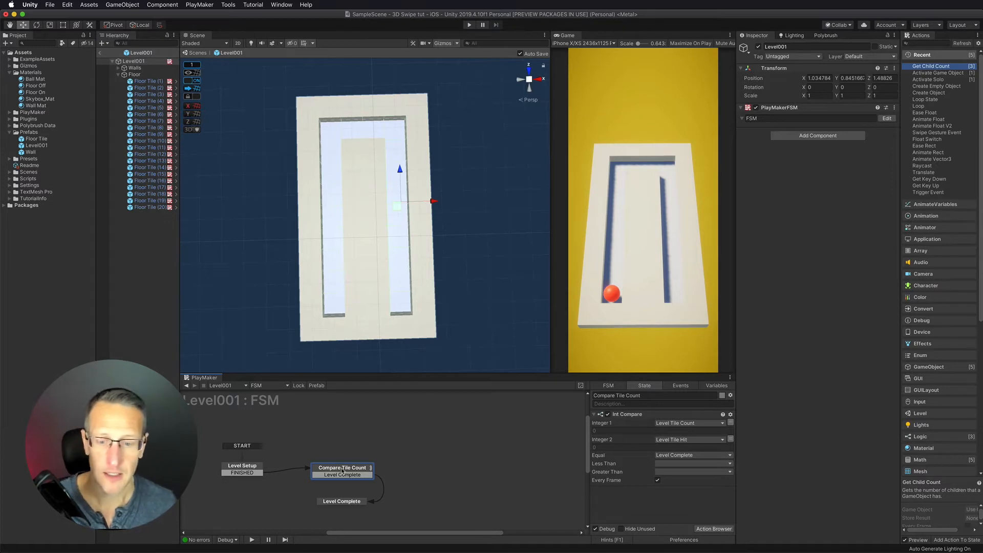
pyautogui.click(336, 503)
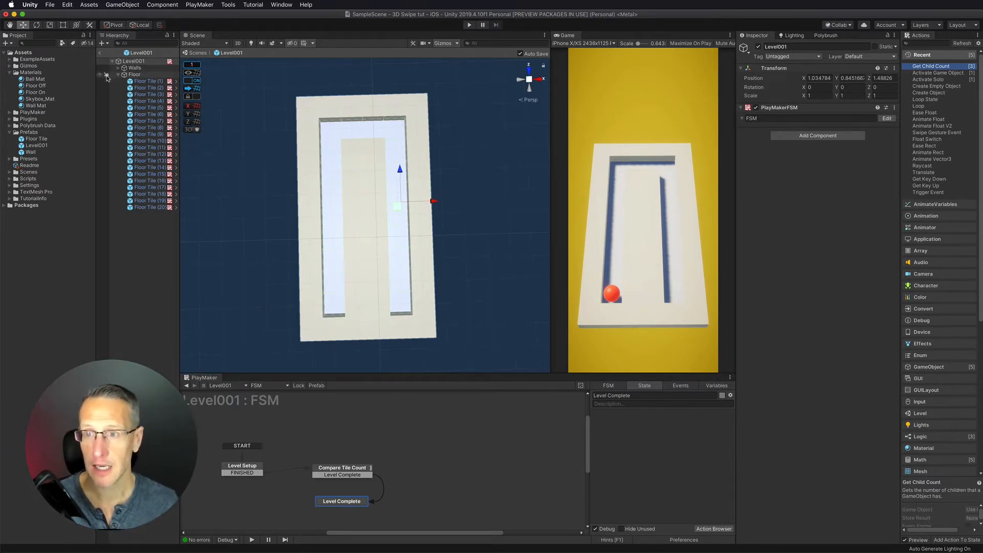
pyautogui.click(196, 53)
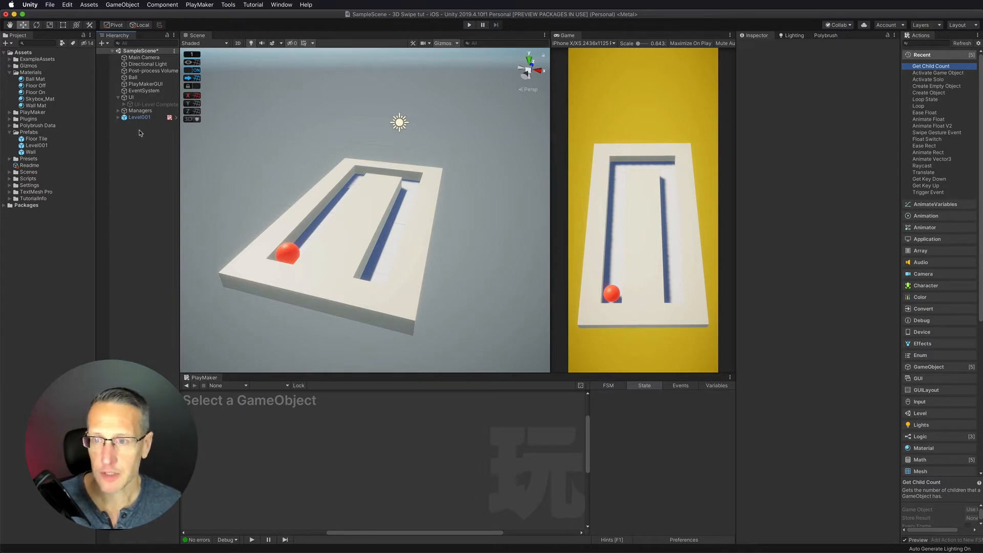
# Create an empty child object named Level Manager under Managers
pyautogui.click(118, 111)
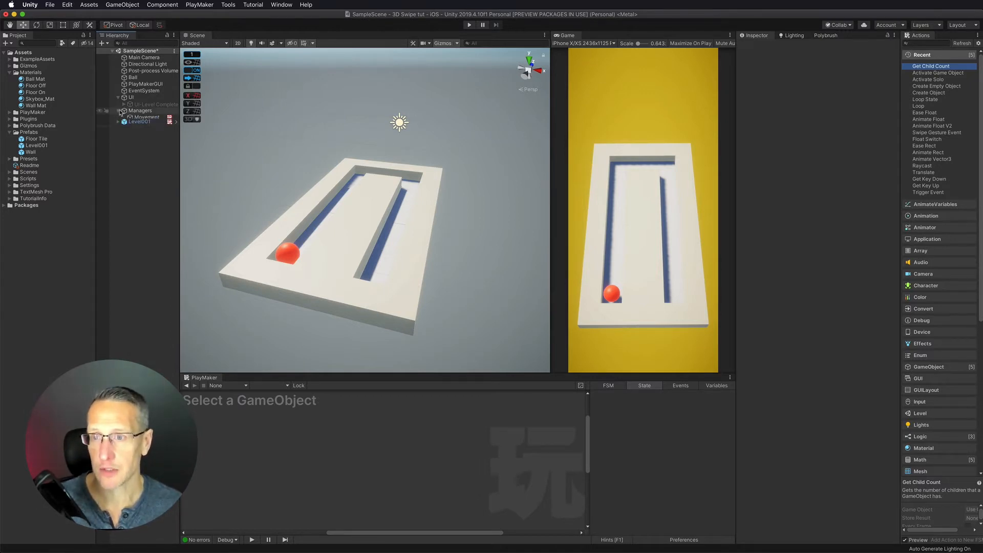
pyautogui.rightClick(134, 111)
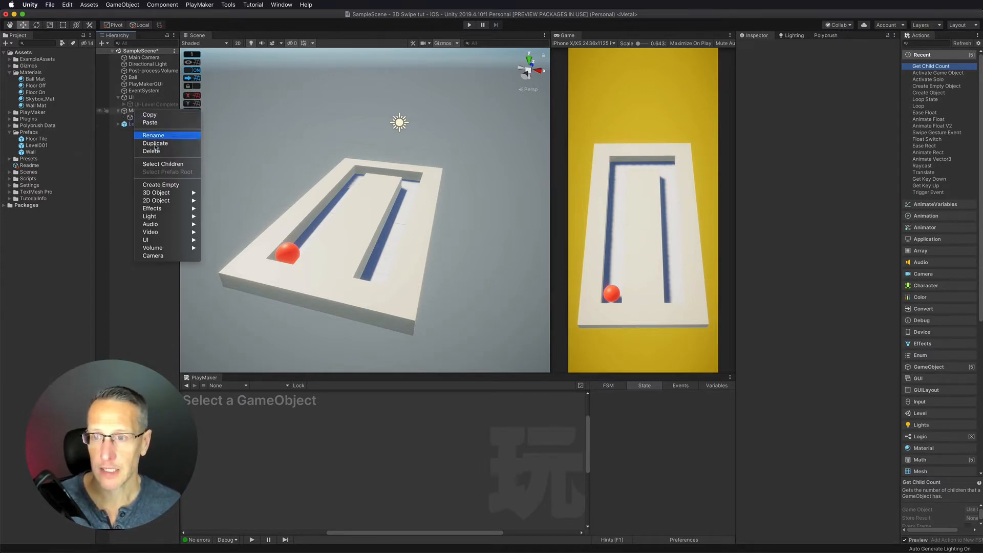
pyautogui.click(160, 185)
pyautogui.click(147, 124)
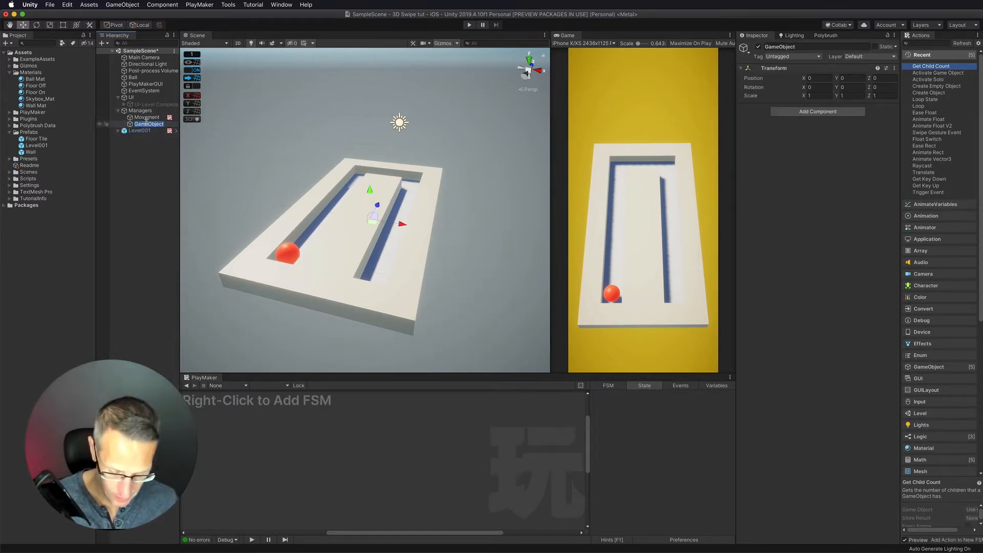
pyautogui.write('Level Manager')
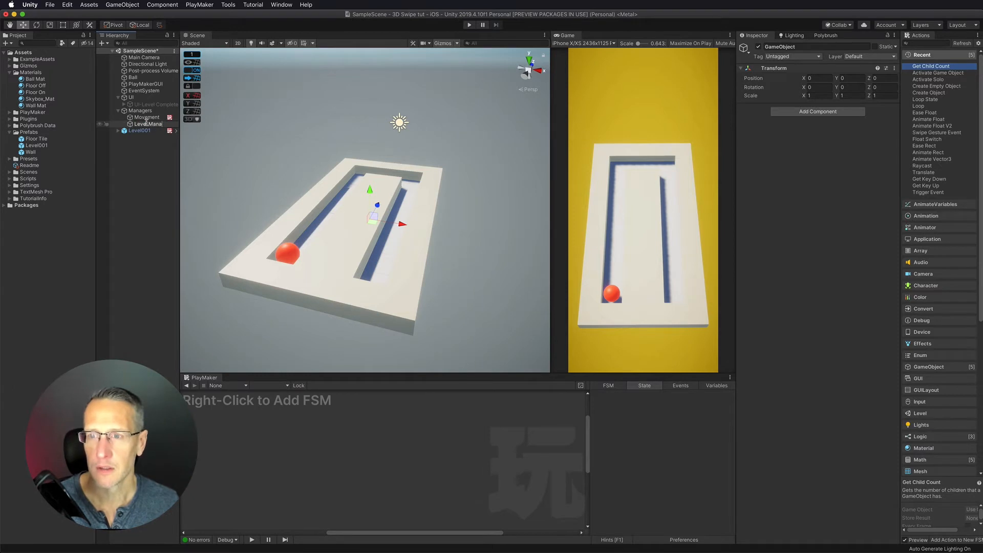
pyautogui.press('Return')
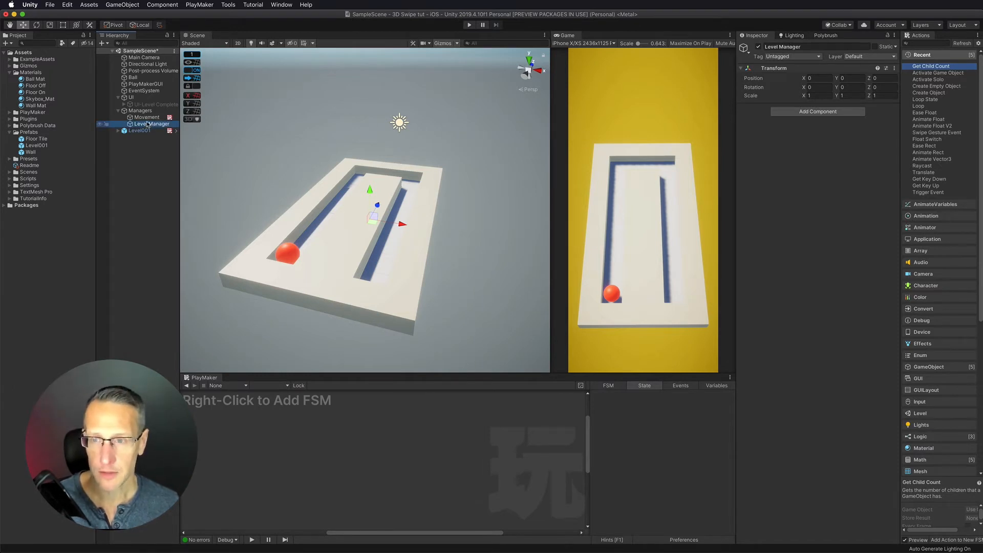
# Create an empty object named Levels at the root of the scene hierarchy
pyautogui.click(144, 155)
pyautogui.rightClick(139, 154)
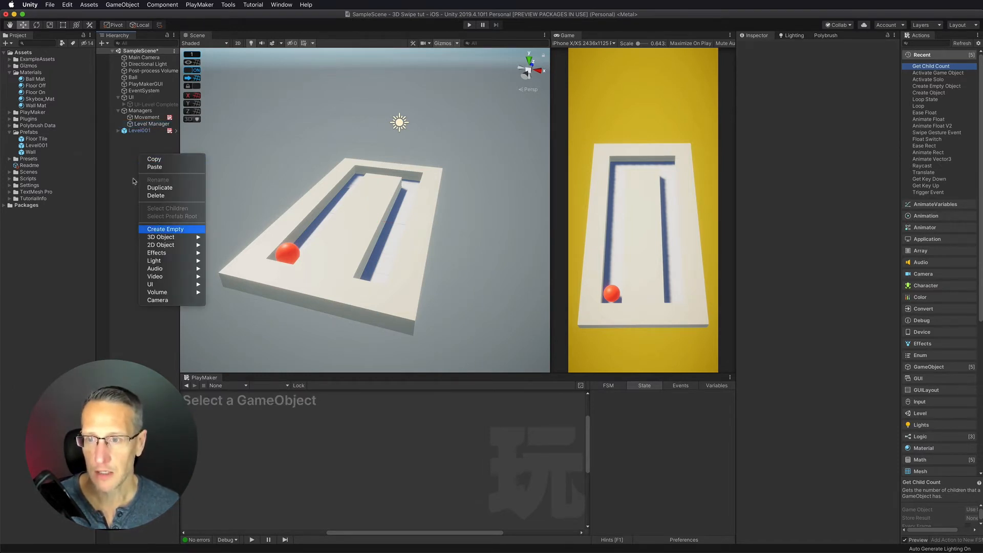
pyautogui.click(161, 229)
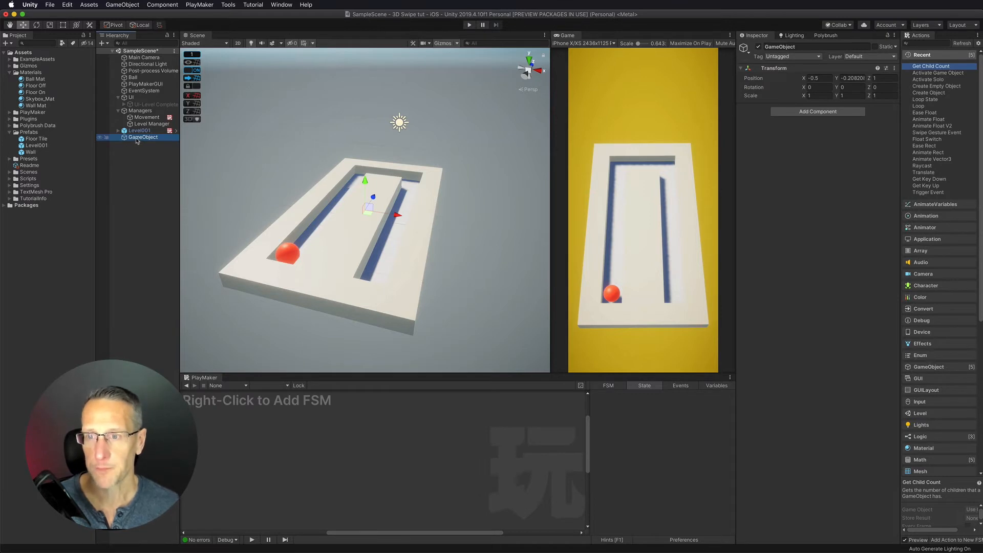
pyautogui.write('Levels')
pyautogui.press('Return')
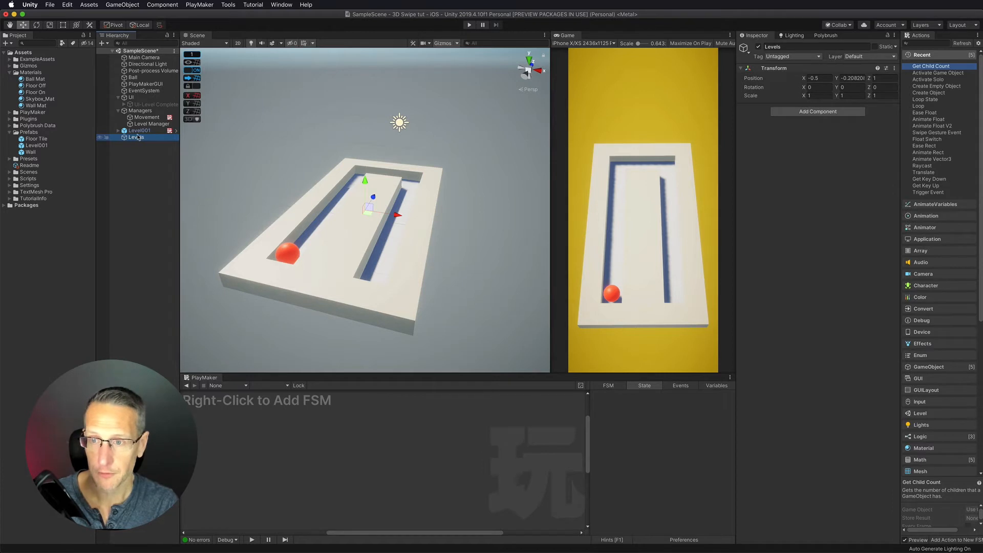
# Create an empty child object named Level Spawn Point under Levels
pyautogui.rightClick(146, 140)
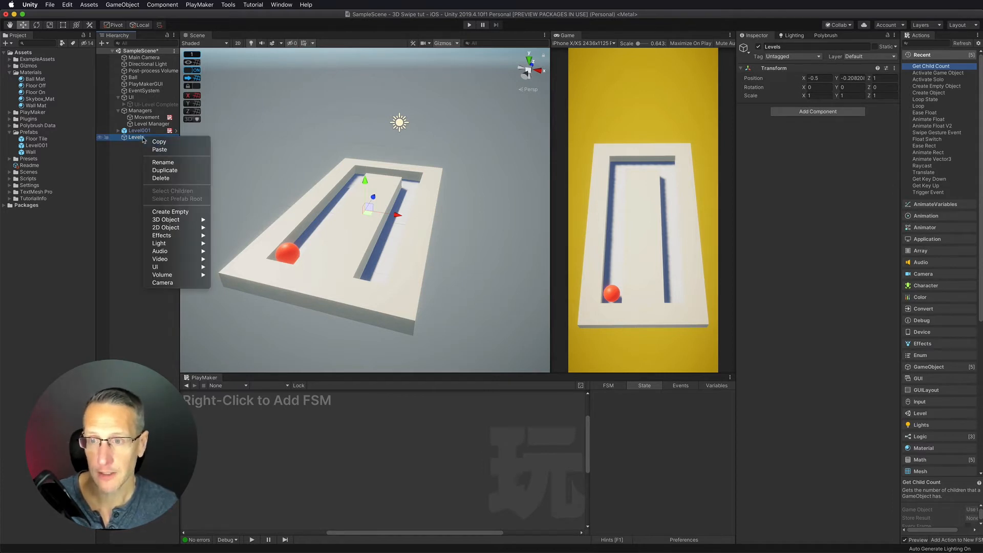
pyautogui.click(164, 211)
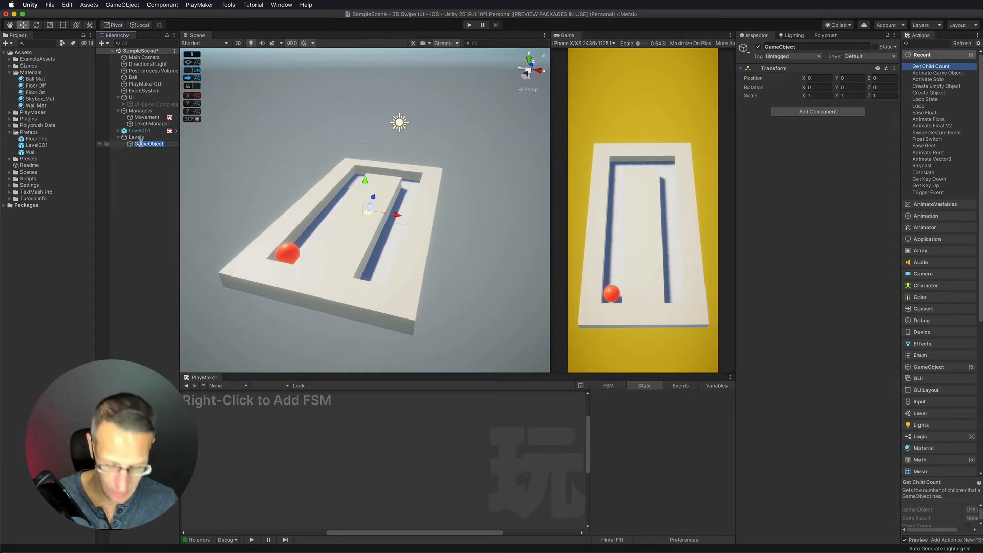
pyautogui.write('Spaw')
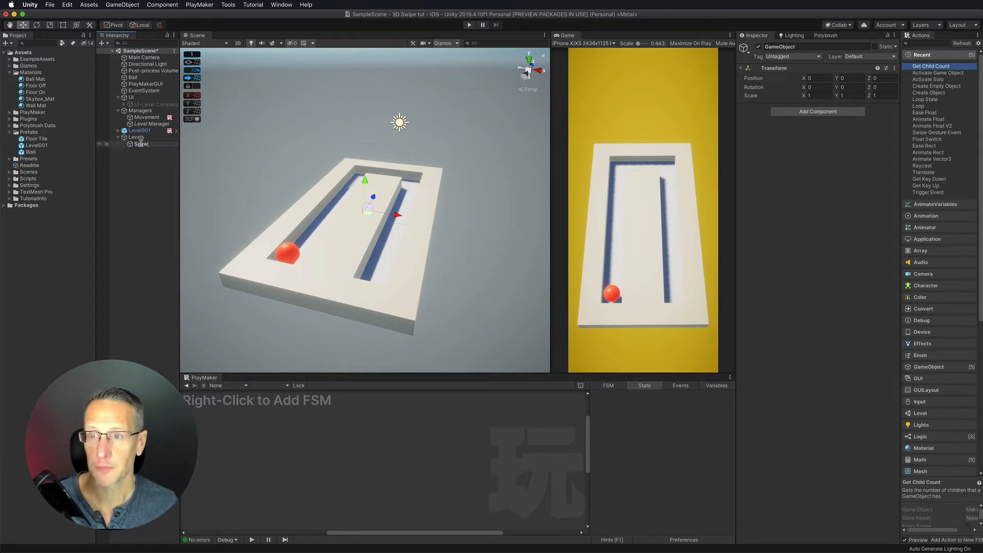
pyautogui.press('BackSpace')
pyautogui.press('BackSpace')
pyautogui.write('Level')
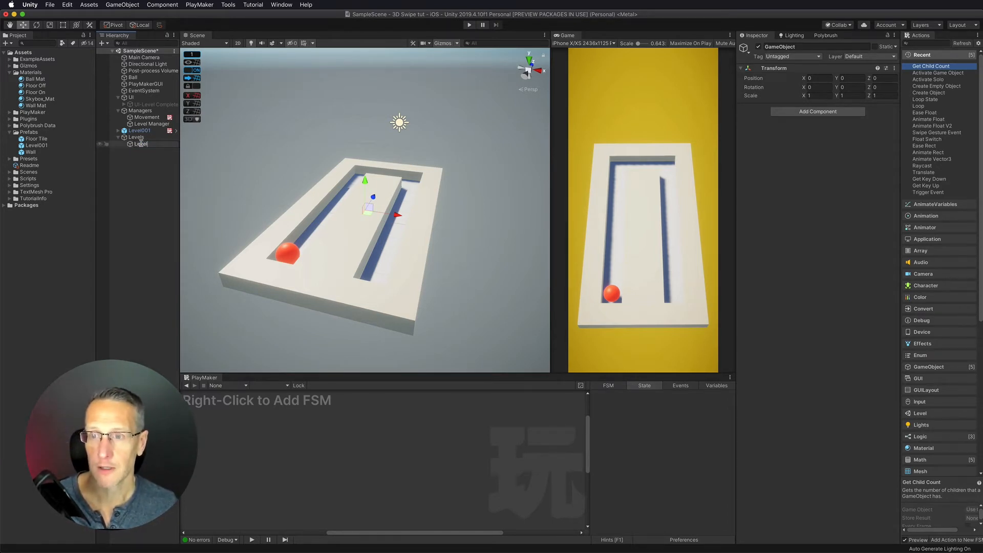
pyautogui.write(' Spawn Point')
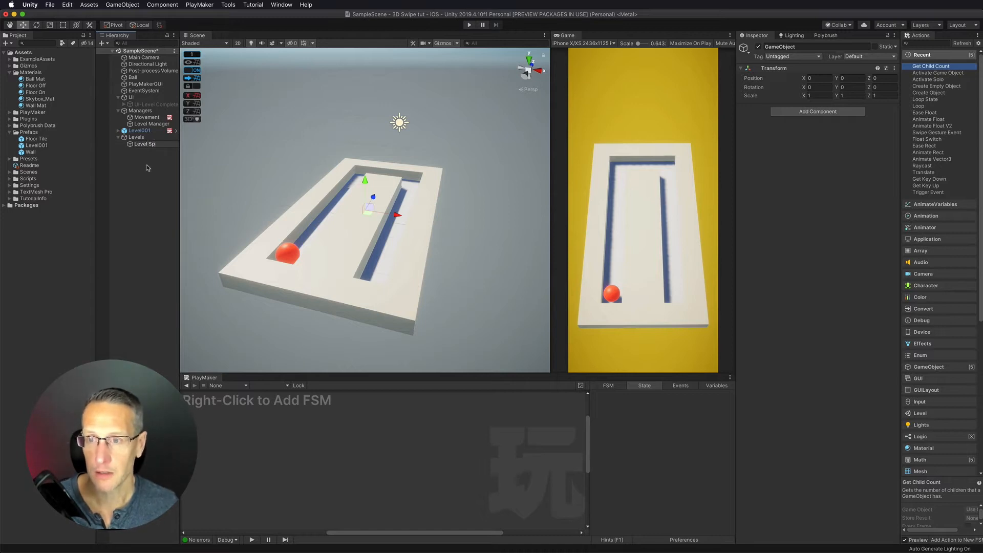
pyautogui.press('Return')
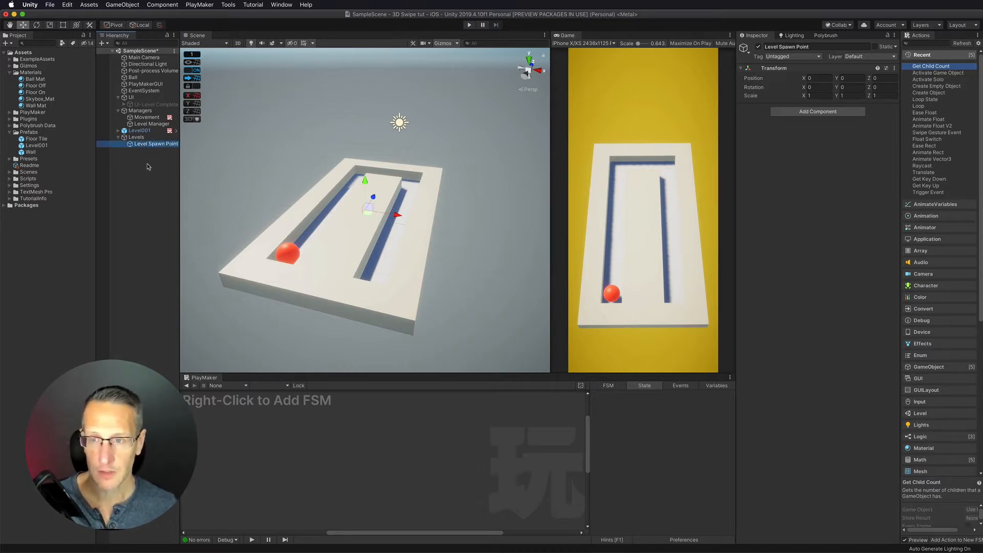
# Set the Levels object's position to 0 on X, Y and Z
pyautogui.click(146, 137)
pyautogui.click(825, 77)
pyautogui.write('0')
pyautogui.press('Tab')
pyautogui.write('0')
pyautogui.press('Tab')
pyautogui.write('0')
pyautogui.press('Tab')
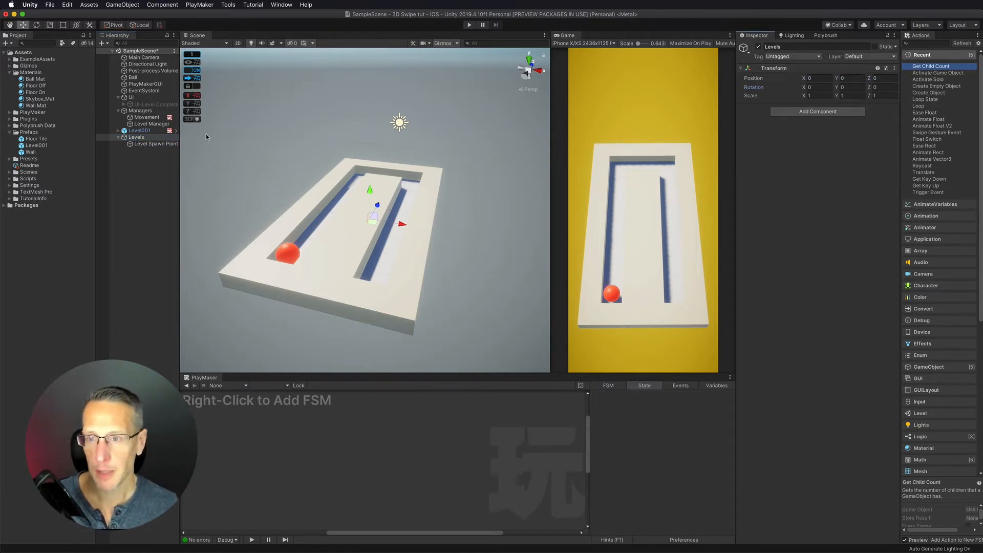
# Set the Level Spawn Point's X and Y position to match Level001, 1.034784 and 0.845166
pyautogui.click(141, 145)
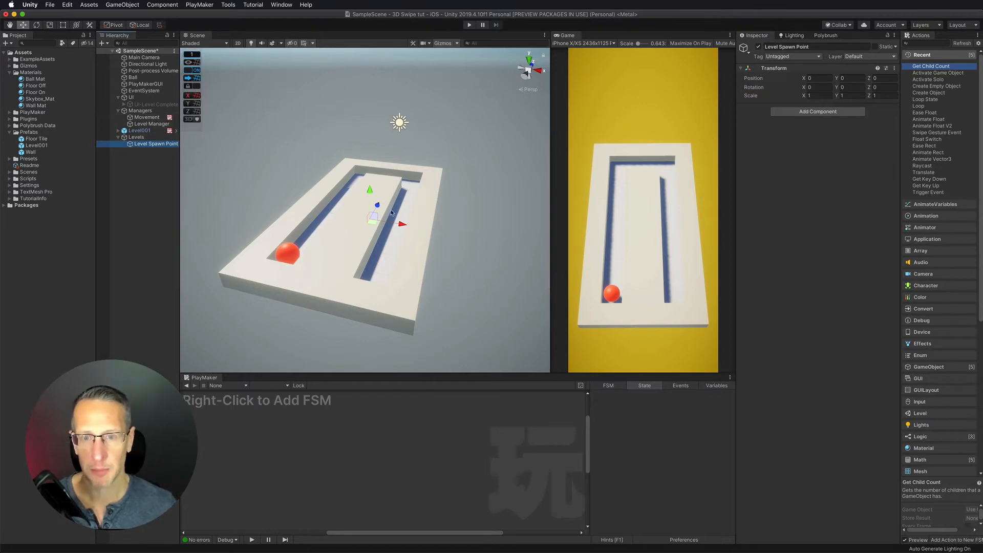
pyautogui.click(135, 131)
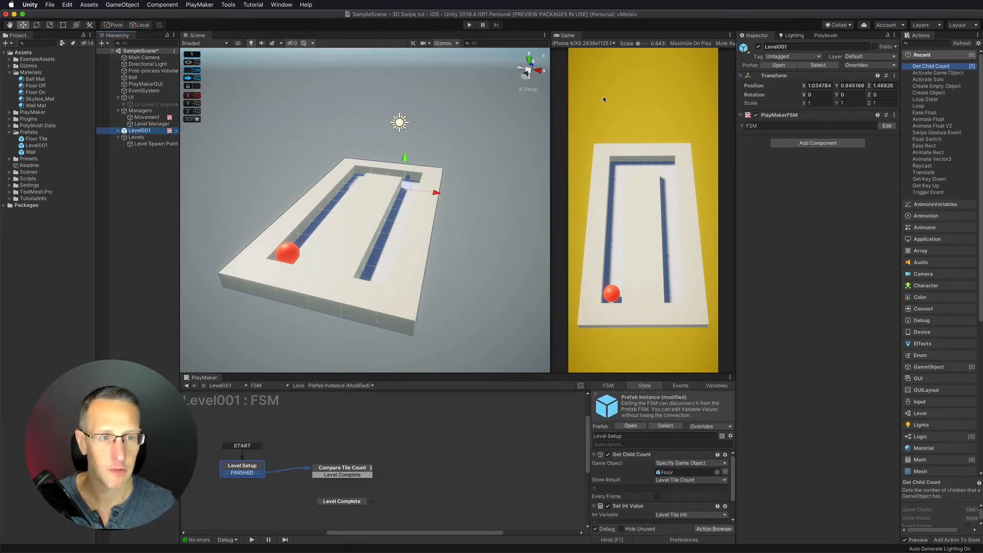
pyautogui.click(815, 85)
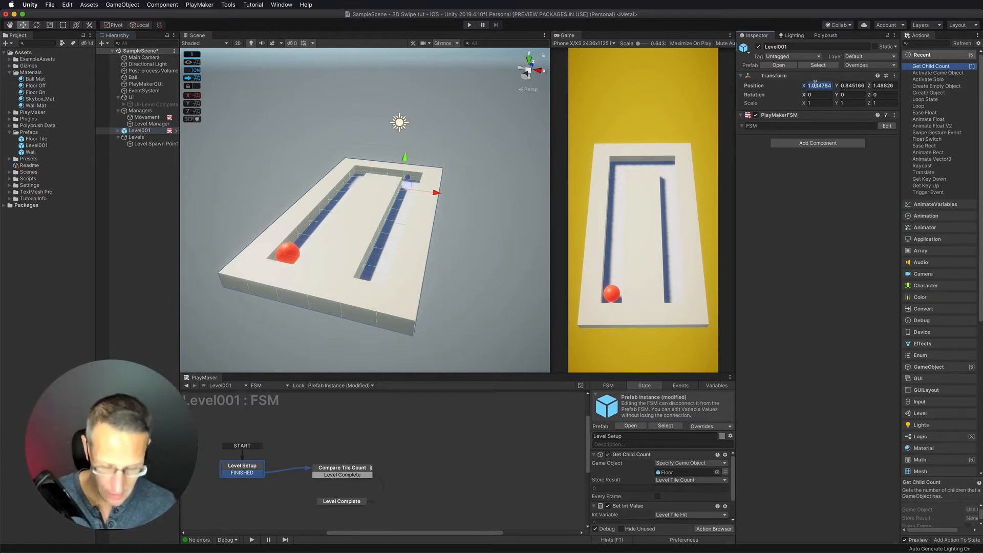
pyautogui.click(130, 145)
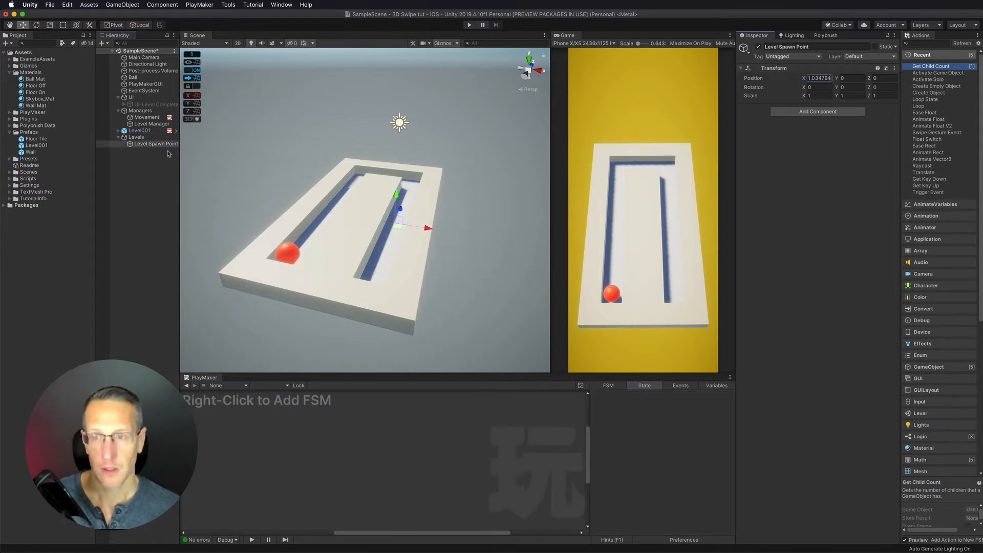
pyautogui.click(139, 130)
pyautogui.click(854, 85)
pyautogui.click(153, 144)
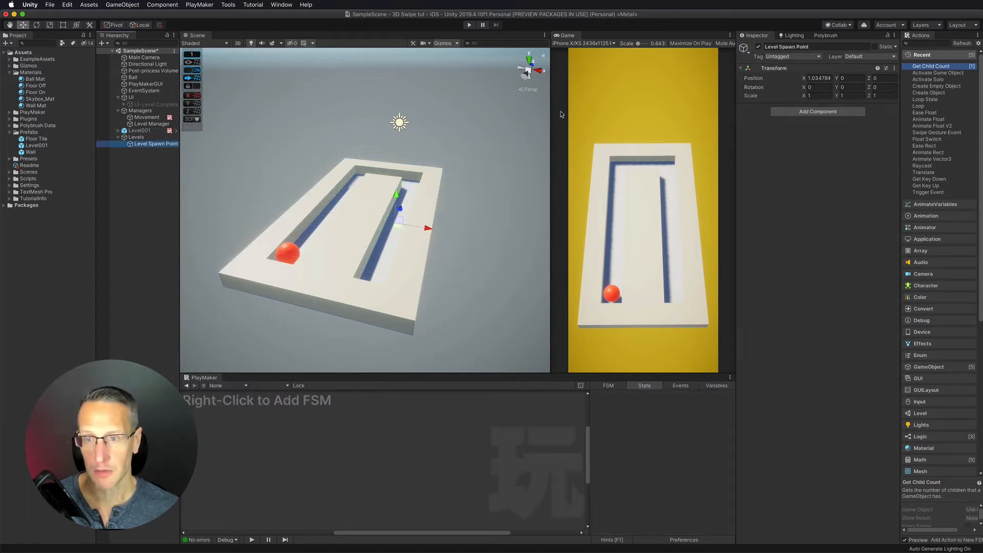
pyautogui.click(845, 79)
pyautogui.write('0')
pyautogui.press('Return')
# Copy Level001's Z position, 1.48826, to the Level Spawn Point
pyautogui.click(146, 125)
pyautogui.click(139, 131)
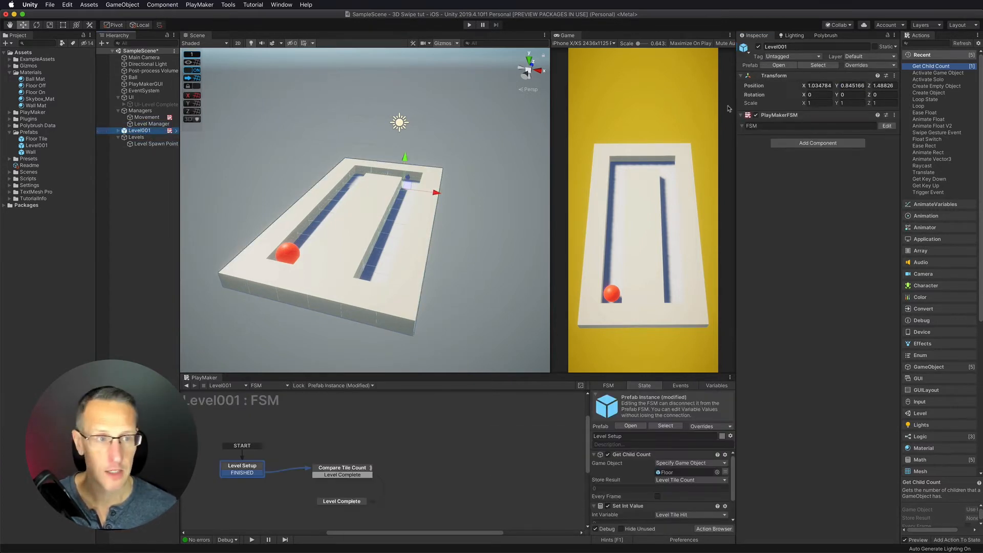
pyautogui.click(887, 94)
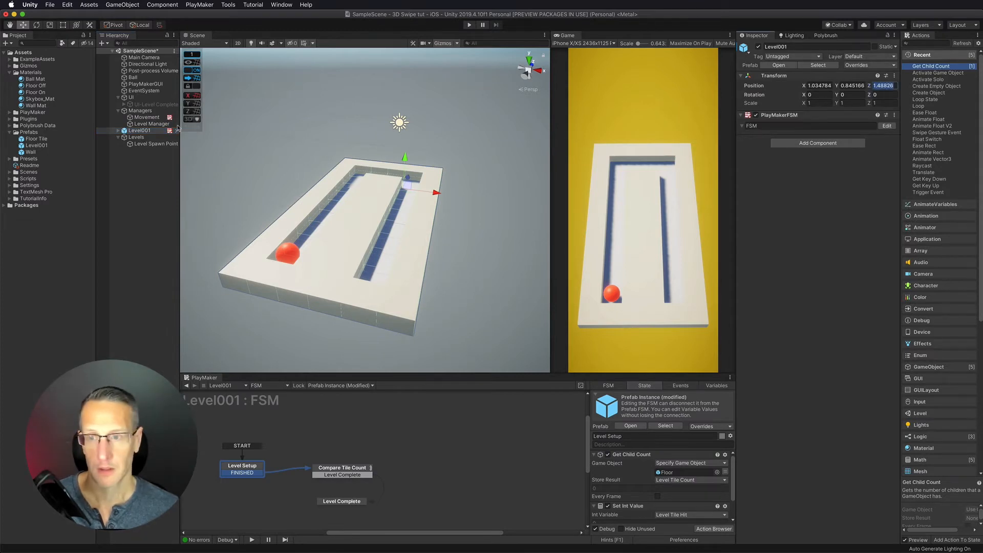
pyautogui.click(154, 144)
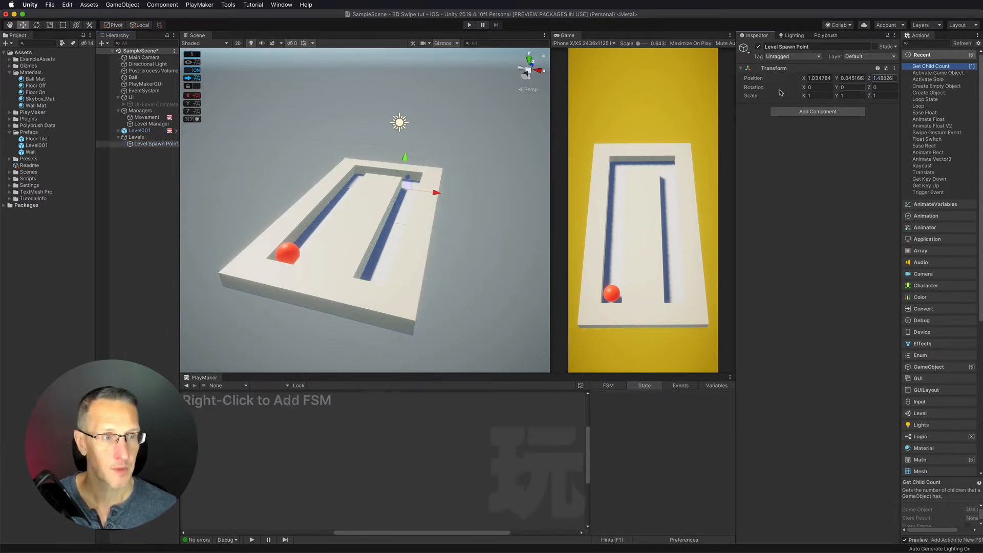
pyautogui.click(140, 154)
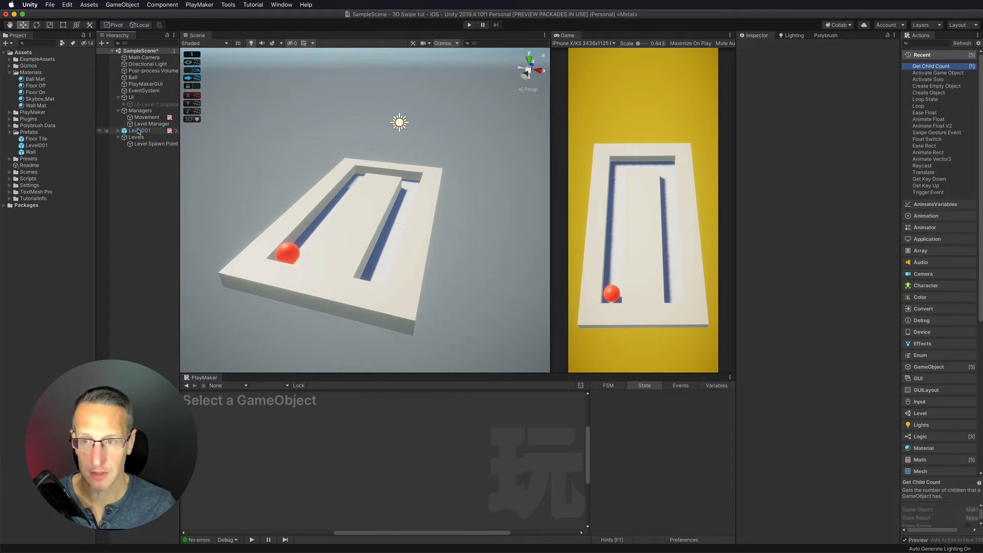
pyautogui.click(142, 145)
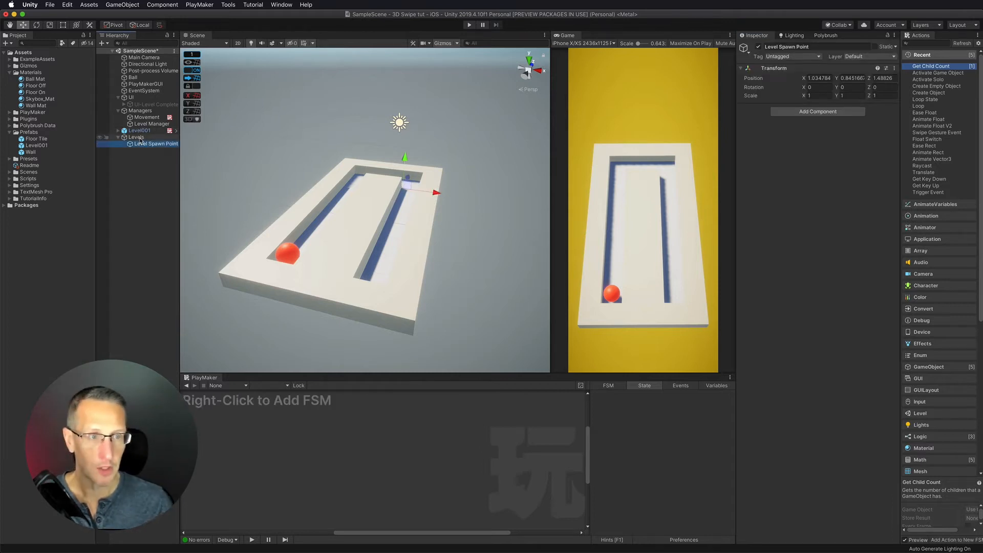
pyautogui.click(142, 138)
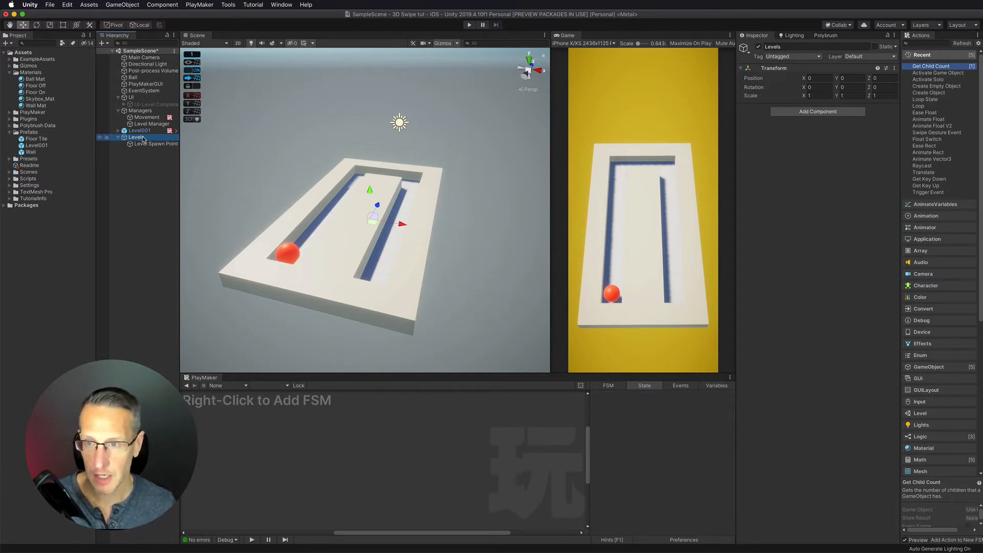
# Add a PlayMaker FSM to the Level Manager object
pyautogui.click(145, 124)
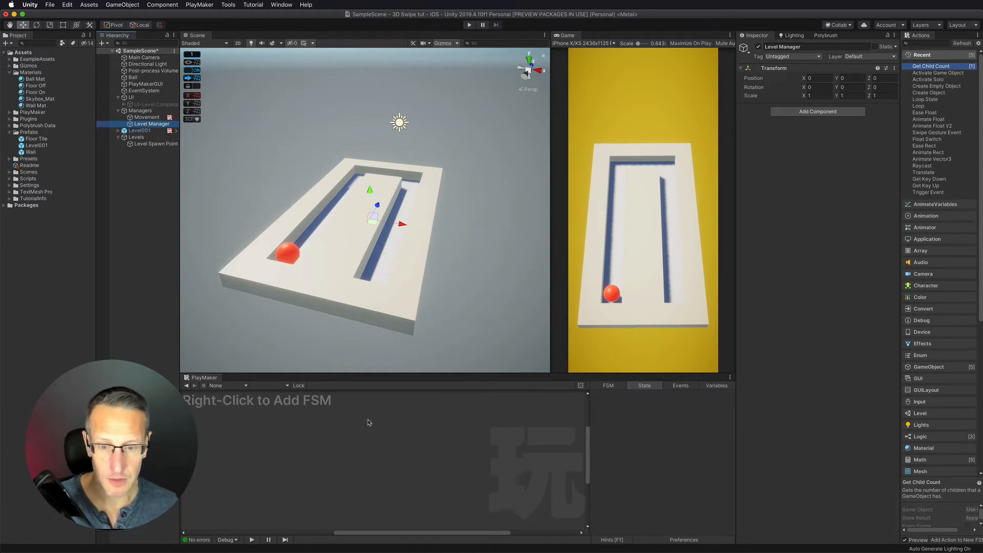
pyautogui.rightClick(397, 429)
pyautogui.click(408, 432)
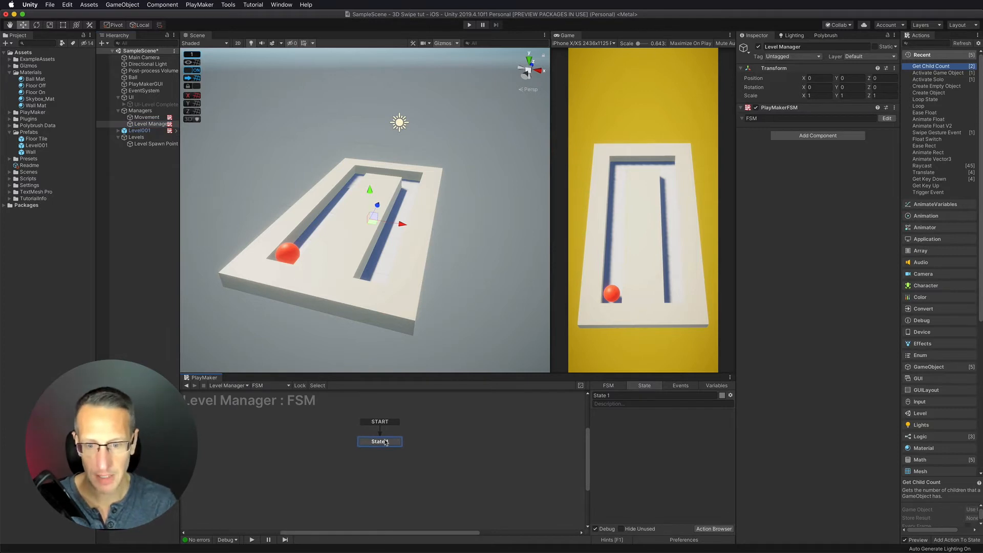
# Rename the Level Manager FSM's first state to Create Level
pyautogui.click(599, 395)
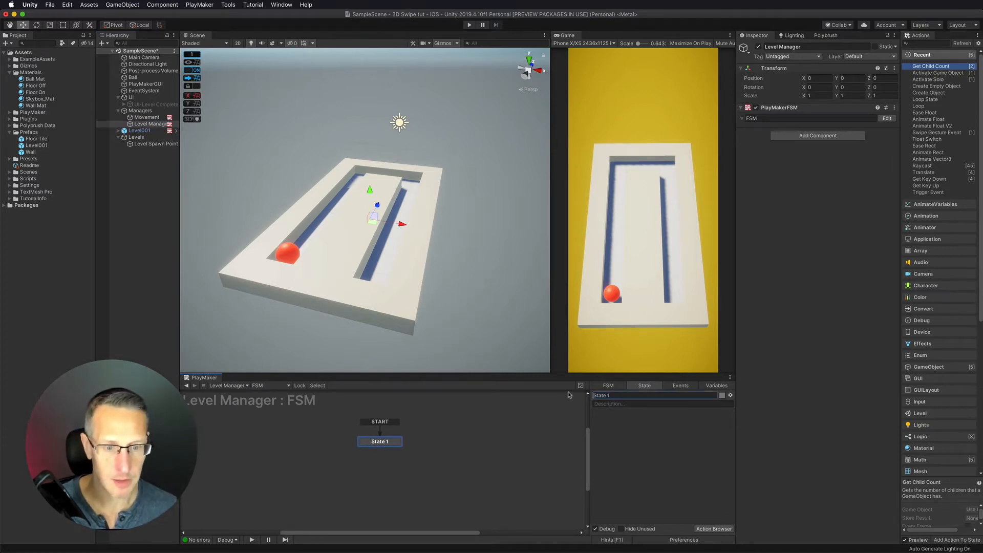
pyautogui.moveTo(615, 397); pyautogui.dragTo(585, 398)
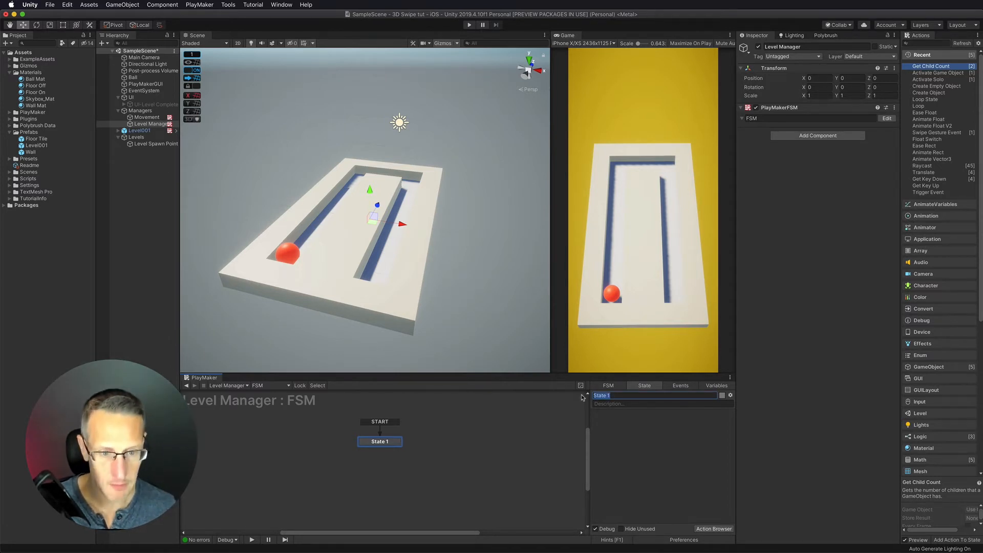
pyautogui.write('Create le')
pyautogui.press('BackSpace')
pyautogui.press('BackSpace')
pyautogui.write('Leve')
pyautogui.press('Return')
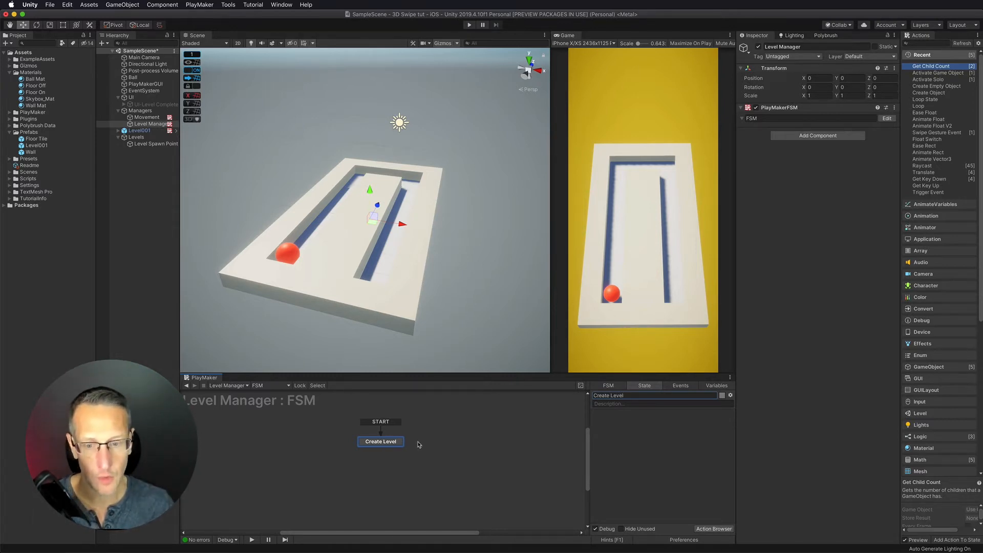
# Find the Create Object action and add it to the Create Level state
pyautogui.click(922, 44)
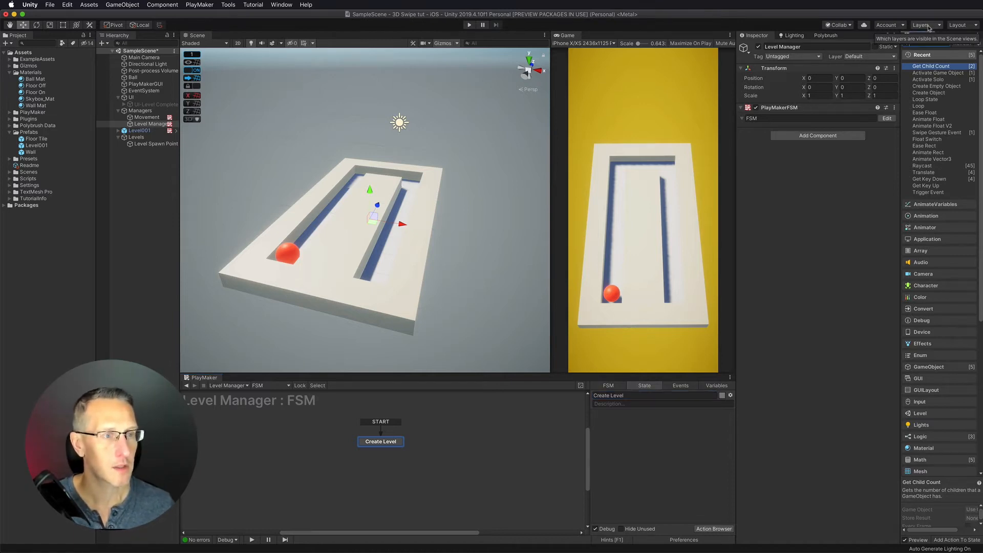
pyautogui.write('create')
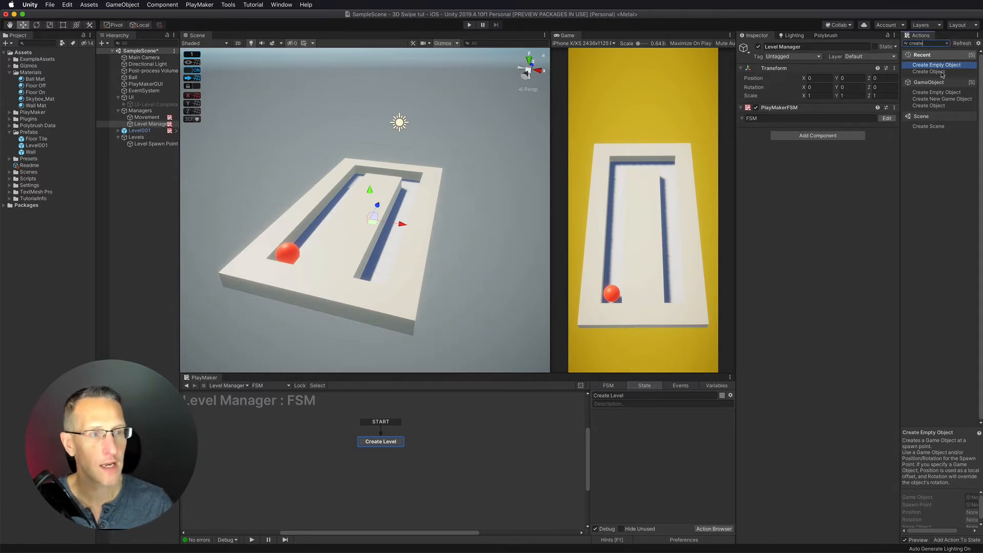
pyautogui.click(936, 72)
pyautogui.doubleClick(936, 73)
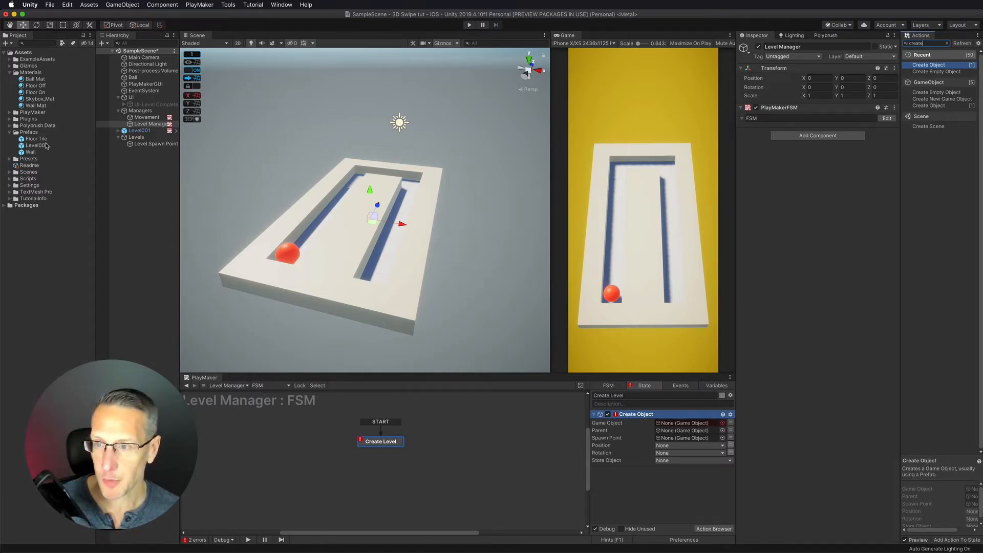
# Assign the Level001 prefab as the Create Object action's game object, with Levels as parent and Level Spawn Point as spawn point
pyautogui.moveTo(27, 147); pyautogui.dragTo(679, 423)
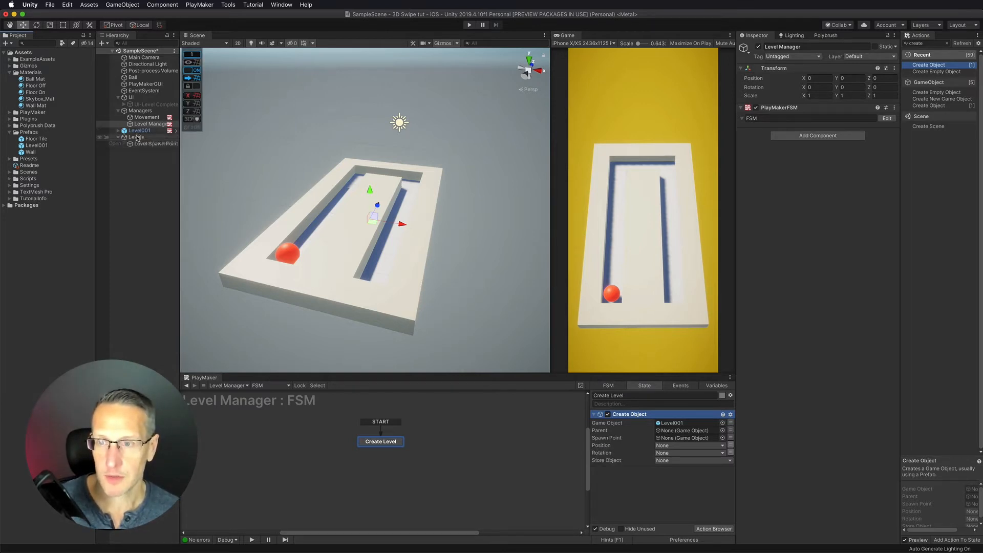
pyautogui.moveTo(135, 138); pyautogui.dragTo(687, 431)
pyautogui.moveTo(146, 144); pyautogui.dragTo(677, 437)
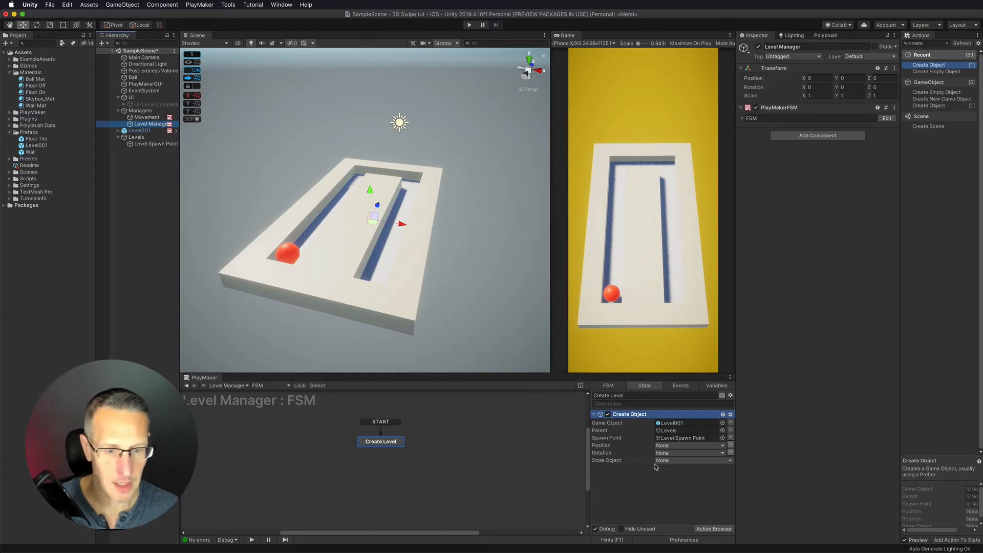
pyautogui.click(646, 485)
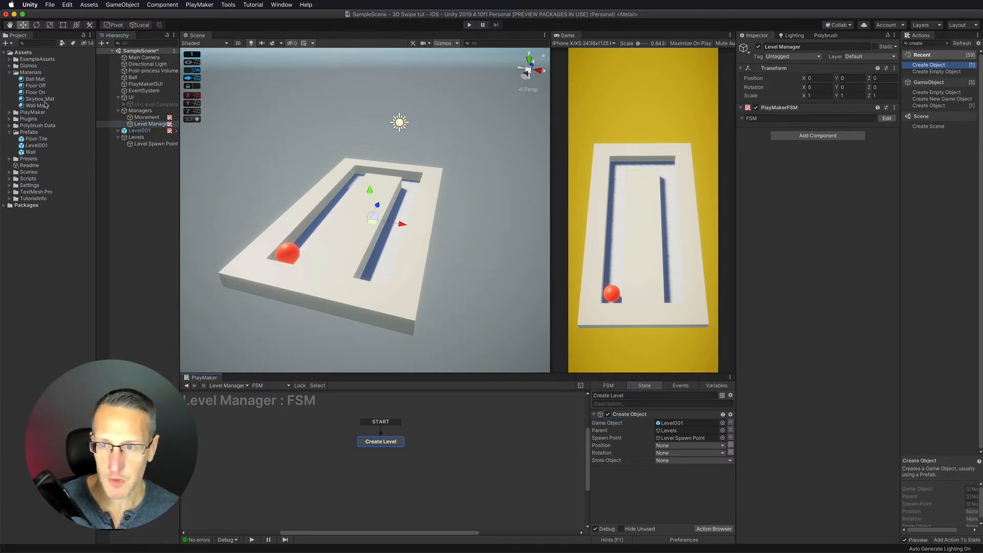
# Deactivate the Level001 instance in the scene and play-test the spawned level, moving the ball up, right and down
pyautogui.click(139, 130)
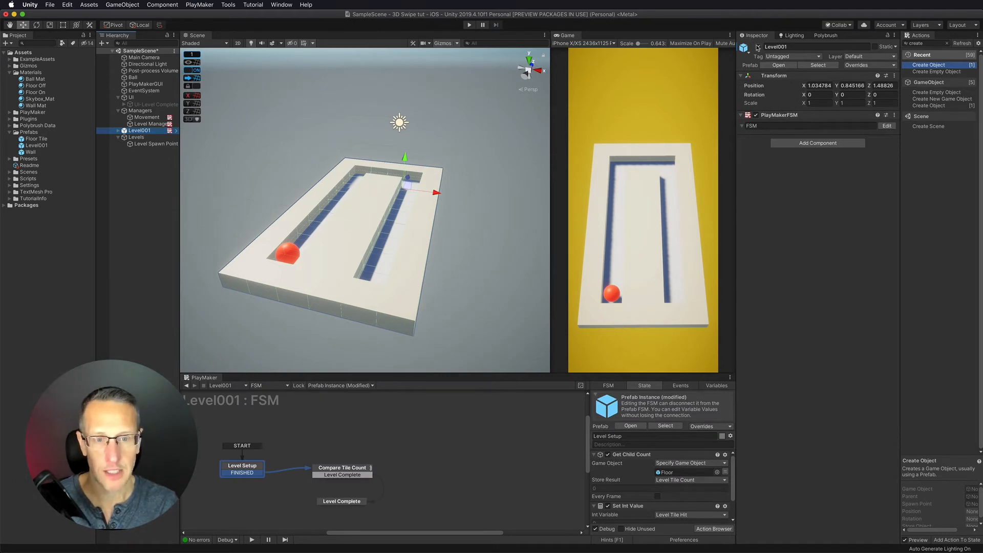
pyautogui.click(758, 47)
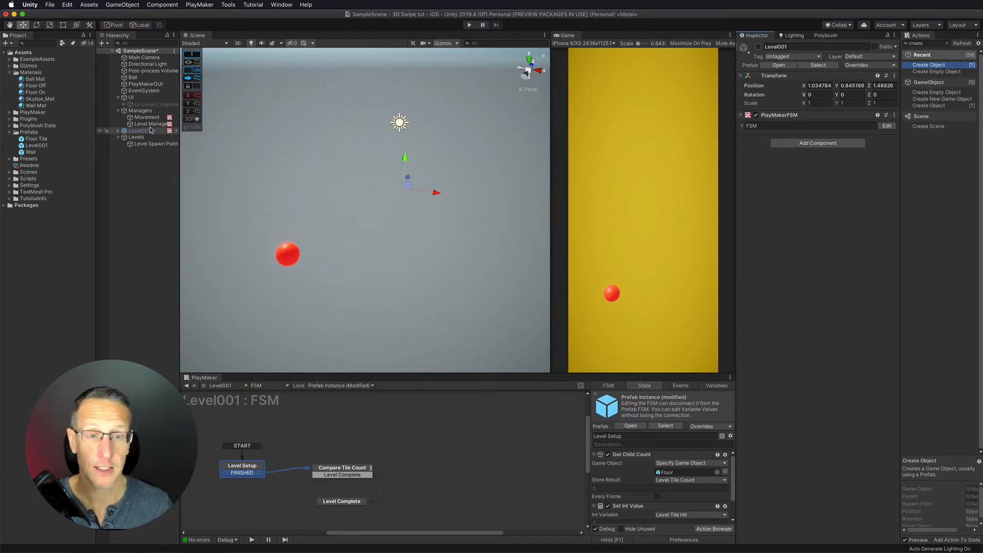
pyautogui.click(469, 25)
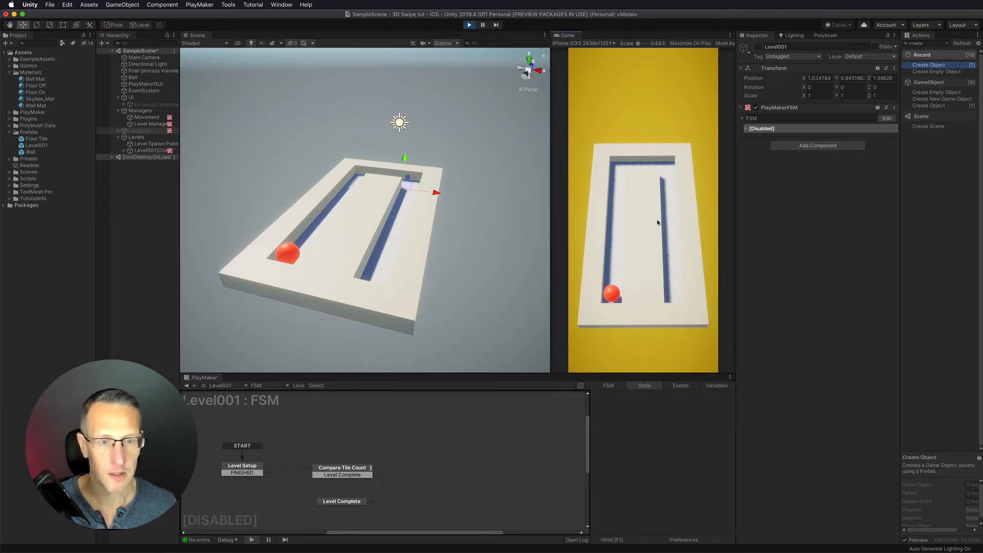
pyautogui.press('Up')
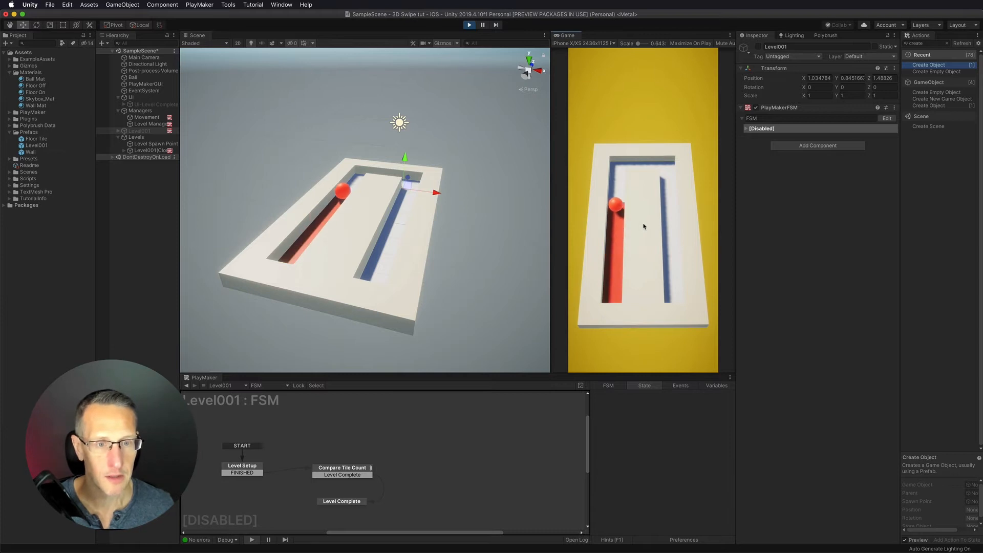
pyautogui.press('Right')
pyautogui.press('Down')
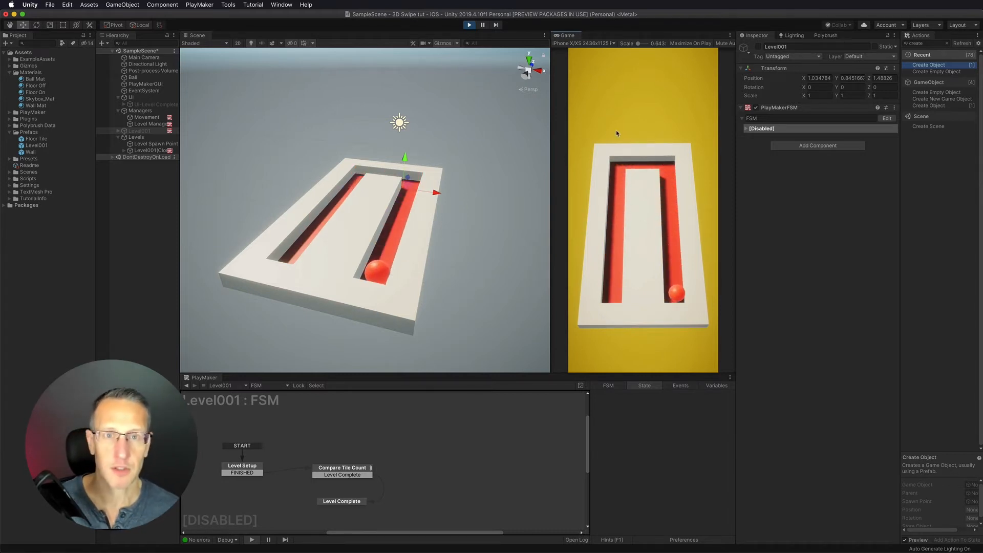
pyautogui.click(469, 25)
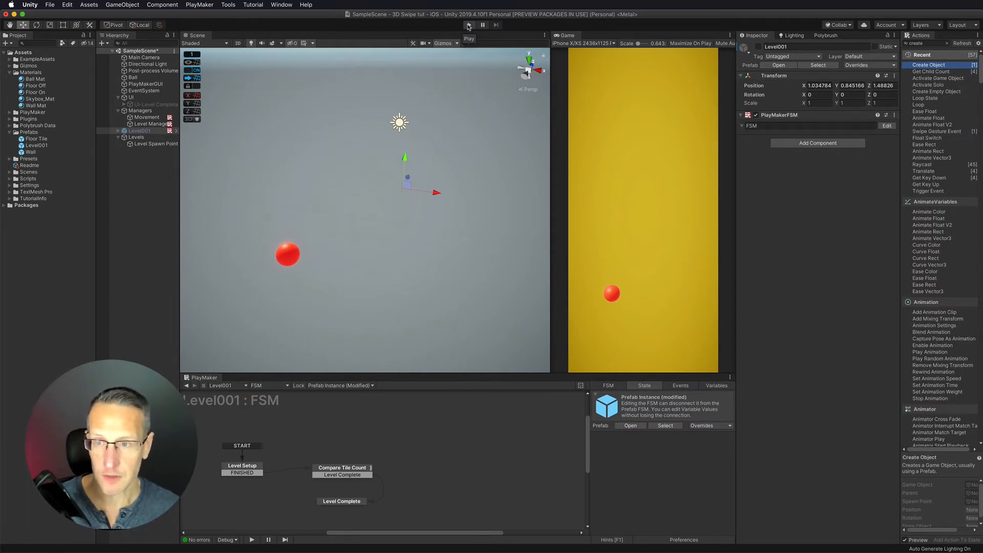
# Add an event named Level Complete to the Level Manager's FSM
pyautogui.click(141, 124)
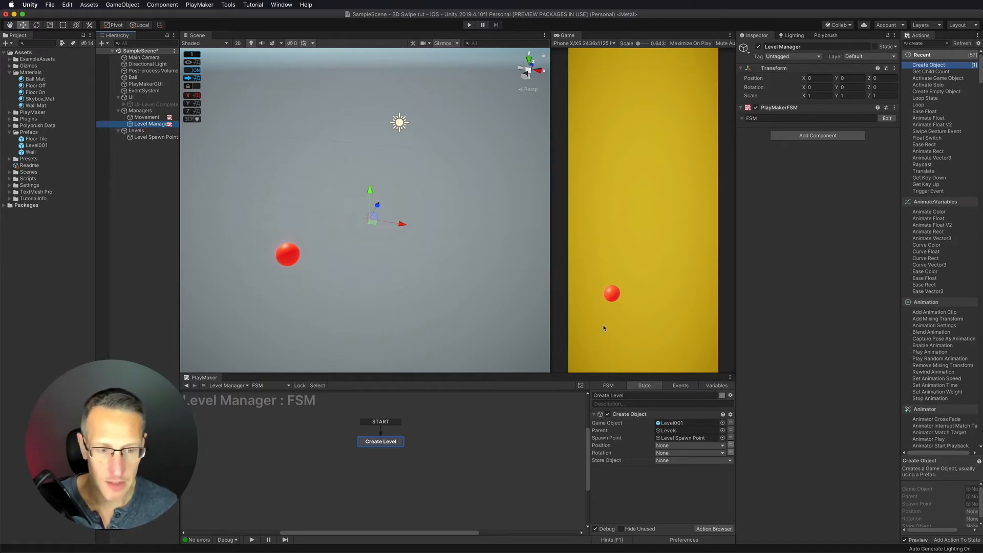
pyautogui.click(678, 386)
pyautogui.click(656, 518)
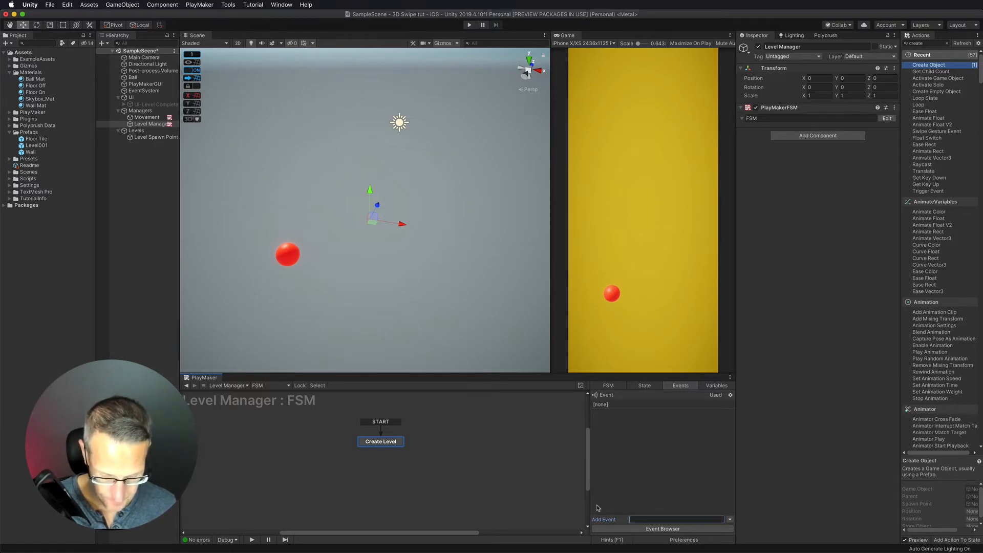
pyautogui.write('Level')
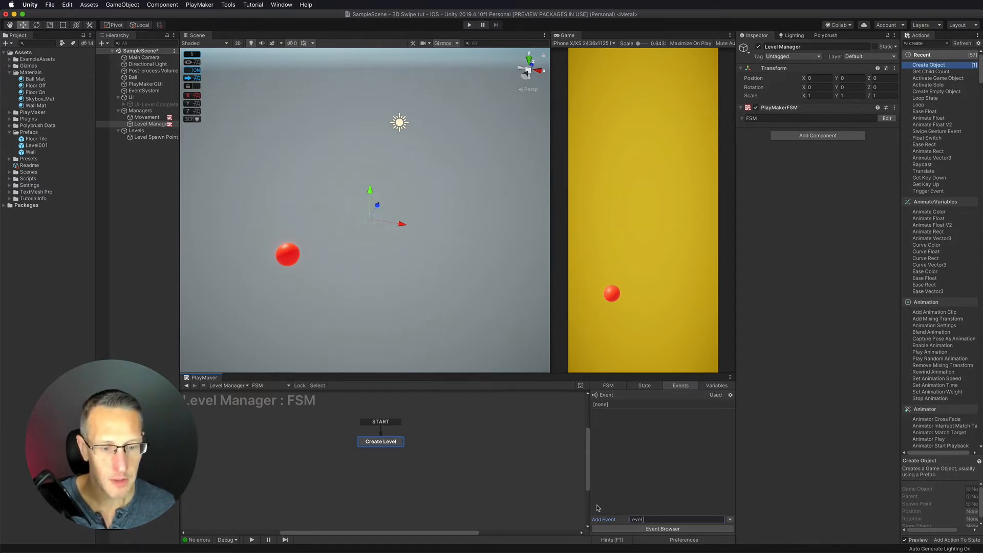
pyautogui.write(' Complete')
pyautogui.press('Return')
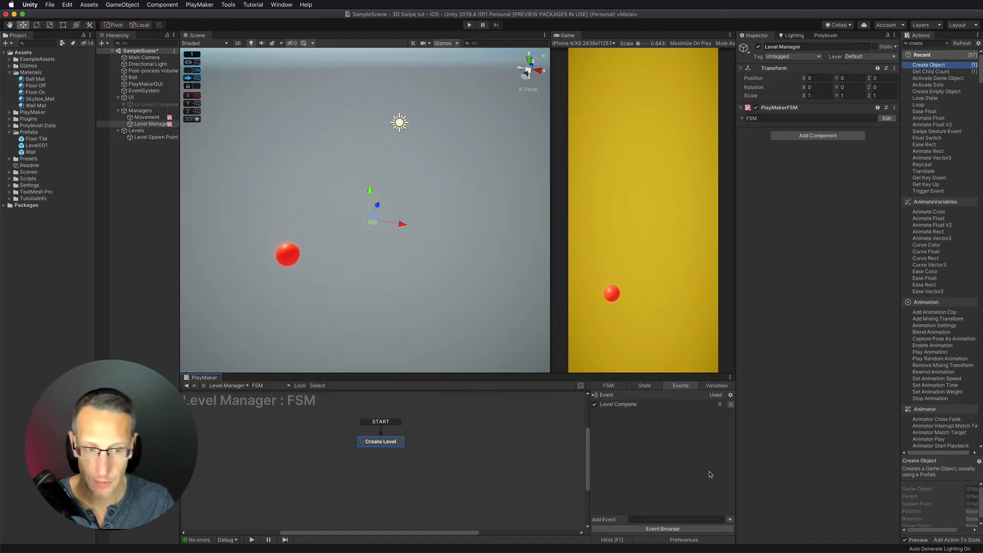
# Add a global transition for the Level Complete event in the Level Manager's FSM and name its state Level Complete
pyautogui.click(465, 429)
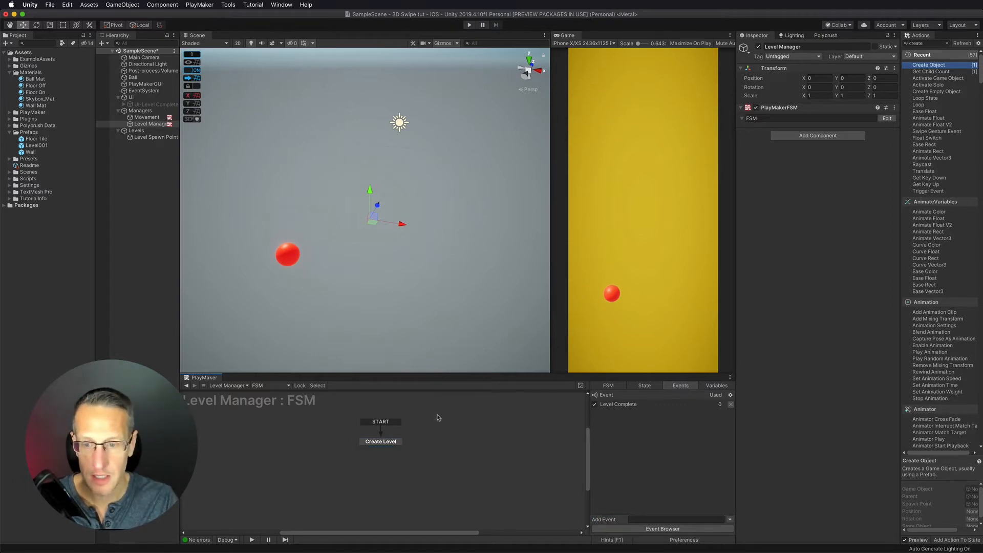
pyautogui.rightClick(286, 440)
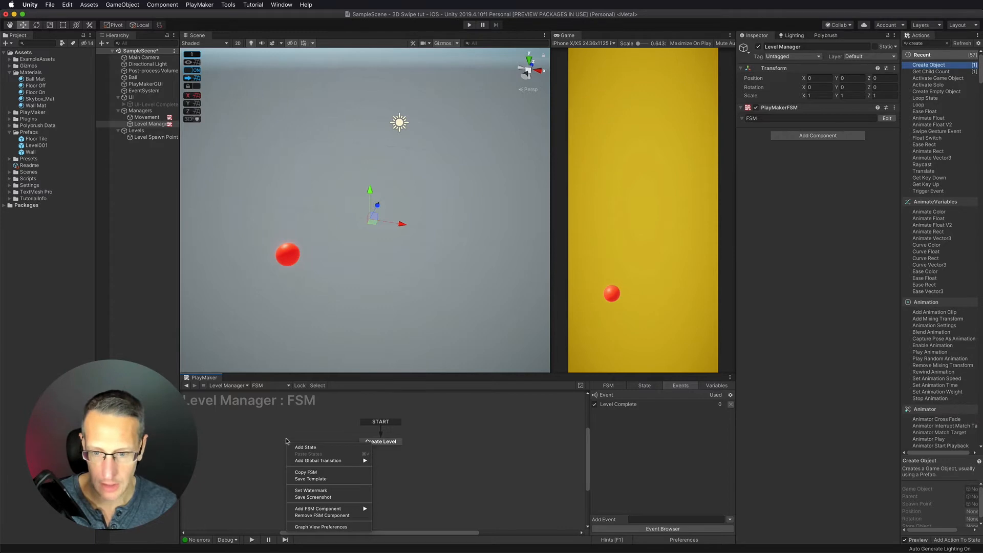
pyautogui.moveTo(297, 461)
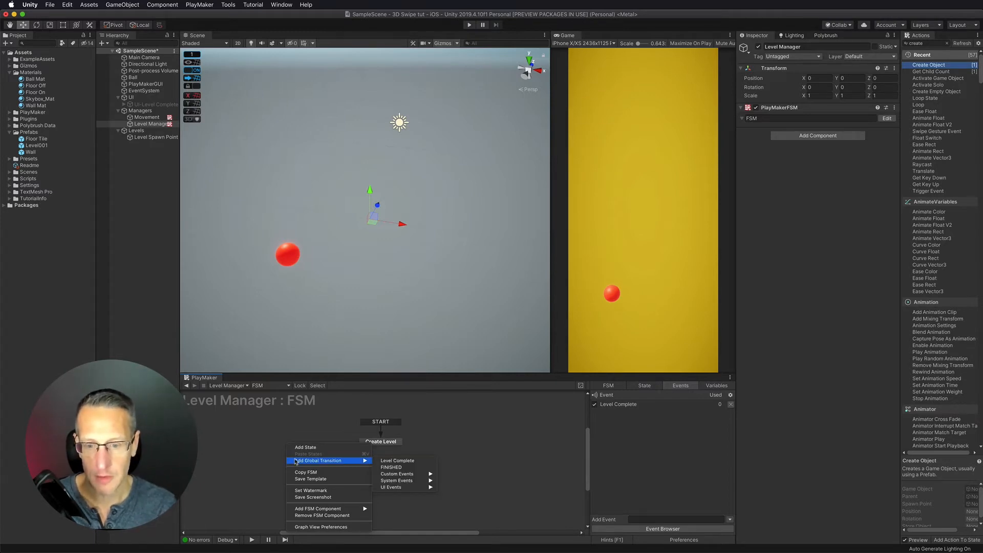
pyautogui.click(420, 460)
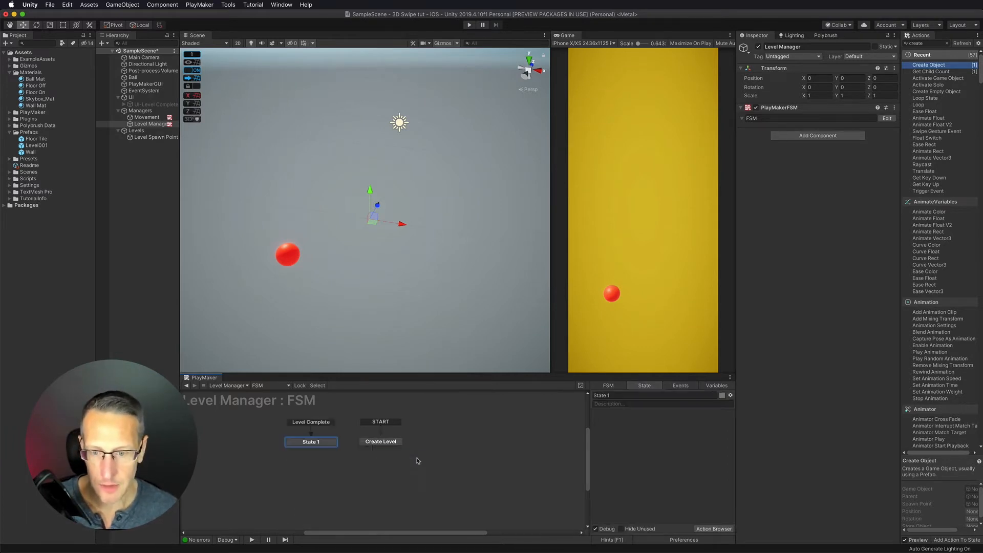
pyautogui.moveTo(318, 440); pyautogui.dragTo(305, 442)
pyautogui.click(617, 395)
pyautogui.write('Level Complete')
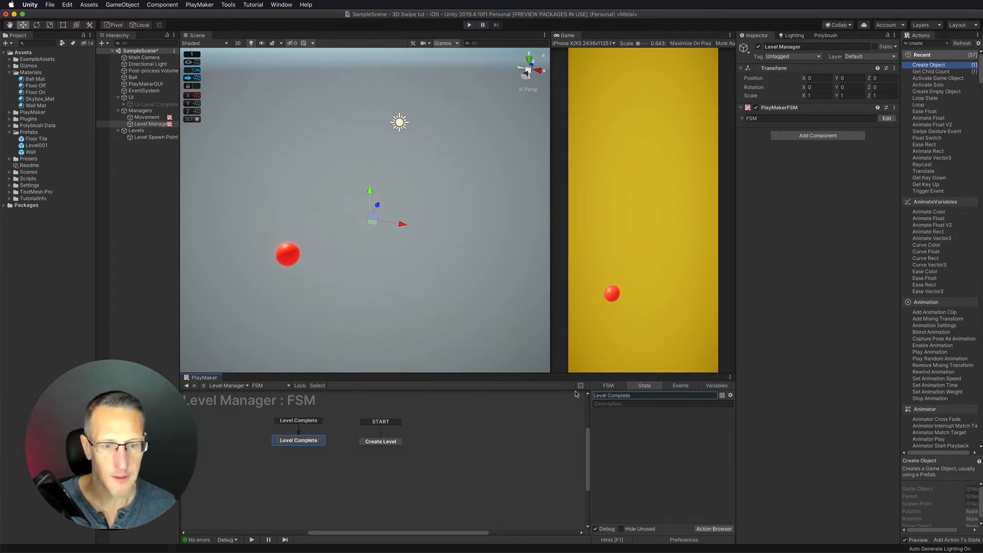
pyautogui.moveTo(310, 441); pyautogui.dragTo(309, 442)
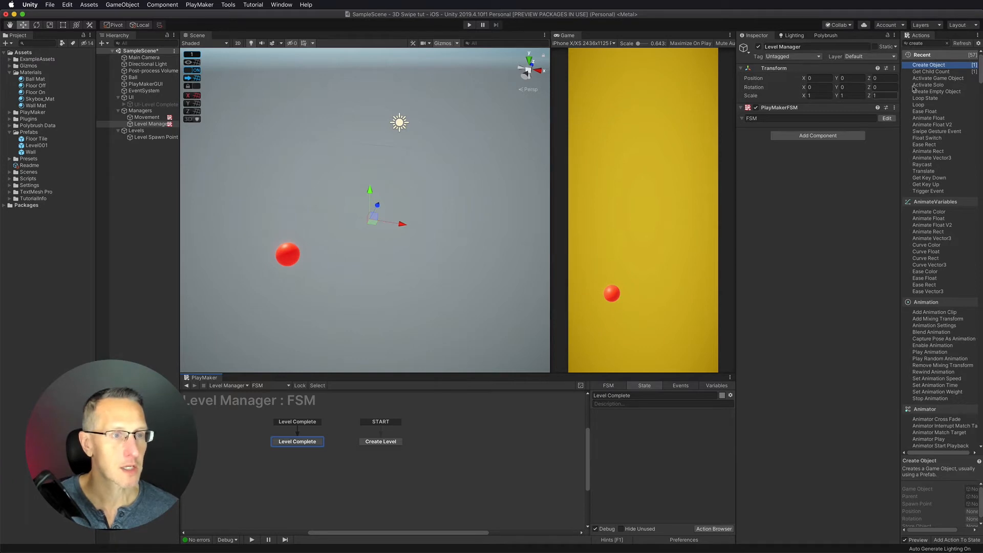
# Add an Activate Game Object action to the Level Complete state and specify UI-Level Complete as its game object
pyautogui.click(935, 45)
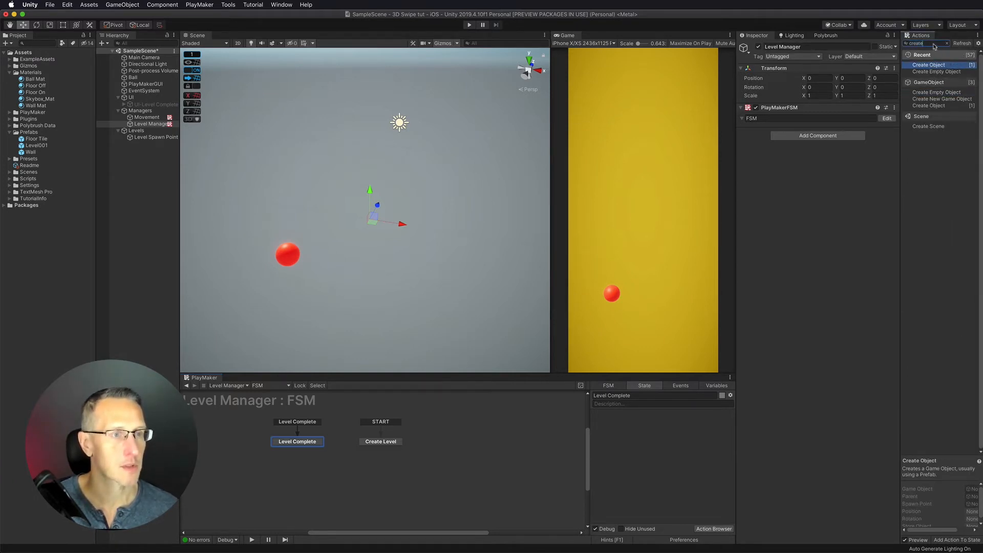
pyautogui.write('acti')
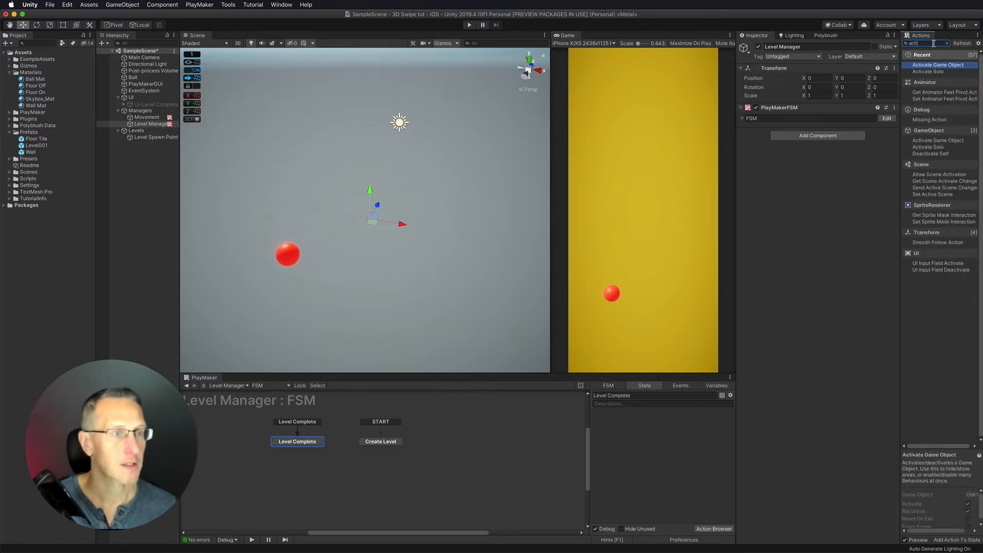
pyautogui.doubleClick(932, 65)
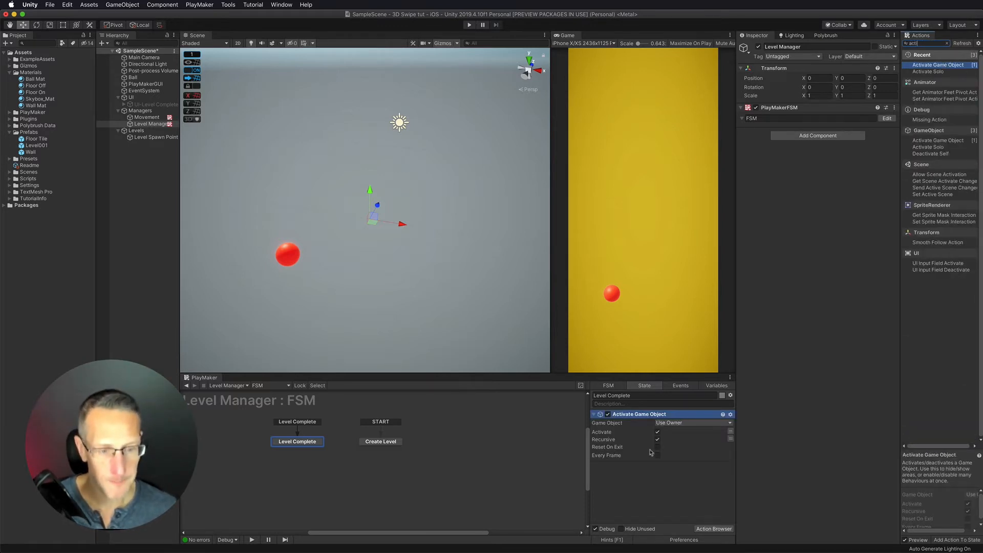
pyautogui.click(680, 424)
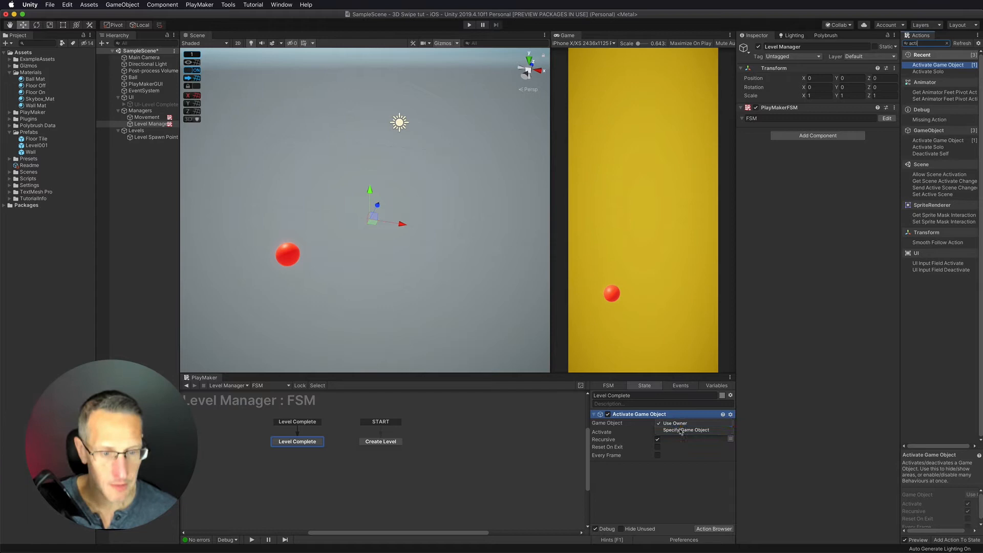
pyautogui.click(677, 432)
pyautogui.moveTo(148, 124); pyautogui.dragTo(670, 433)
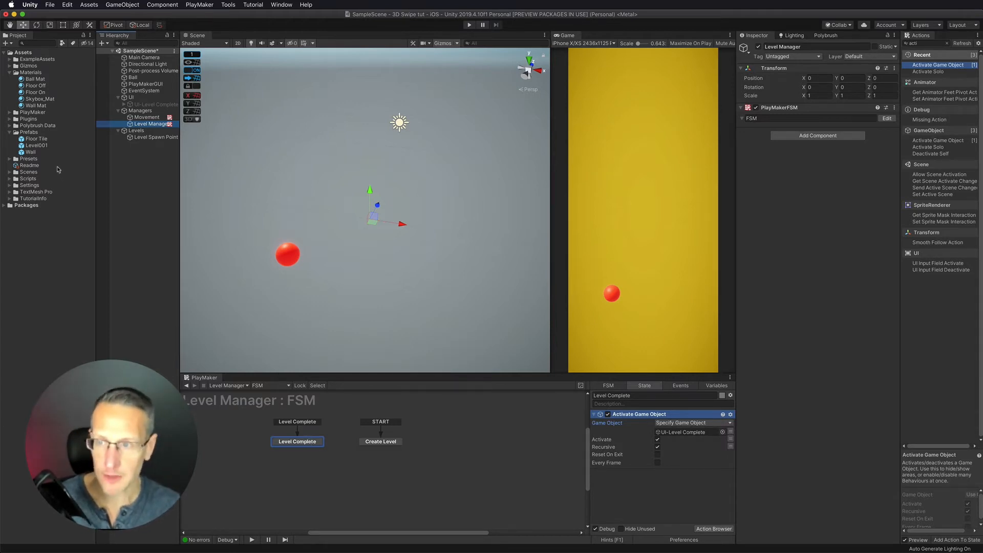
pyautogui.doubleClick(21, 146)
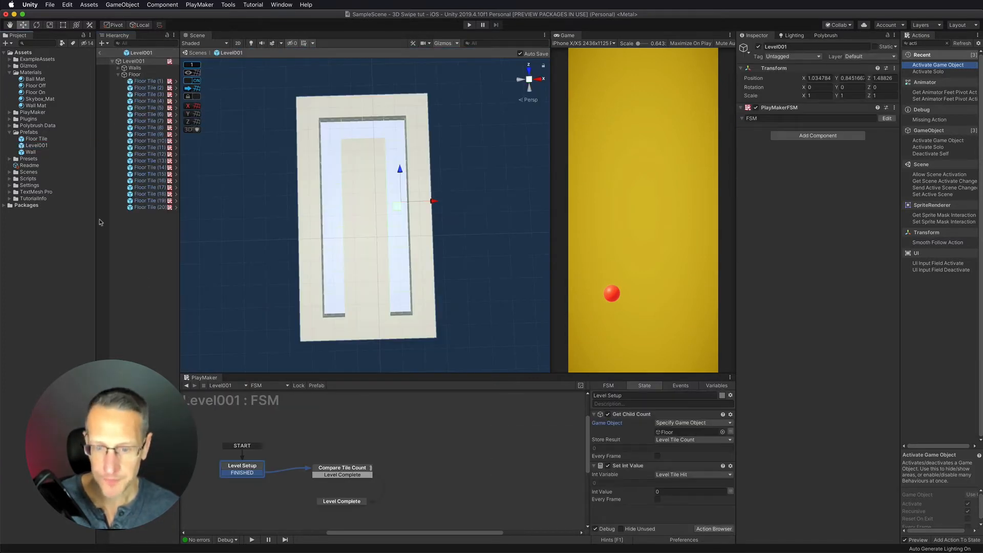
pyautogui.click(339, 501)
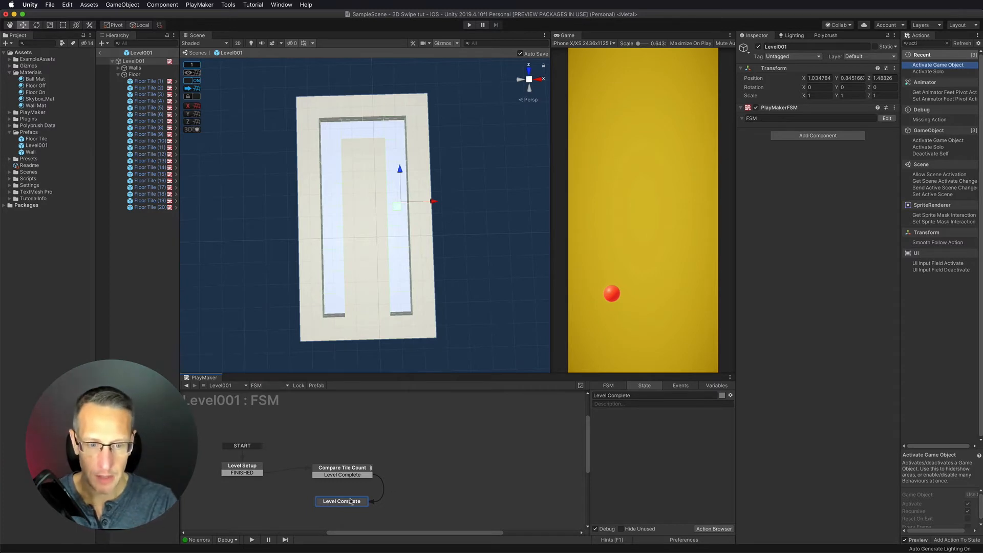
pyautogui.click(194, 53)
# Create a new tag named Level Manager and assign it to the Level Manager object
pyautogui.click(143, 124)
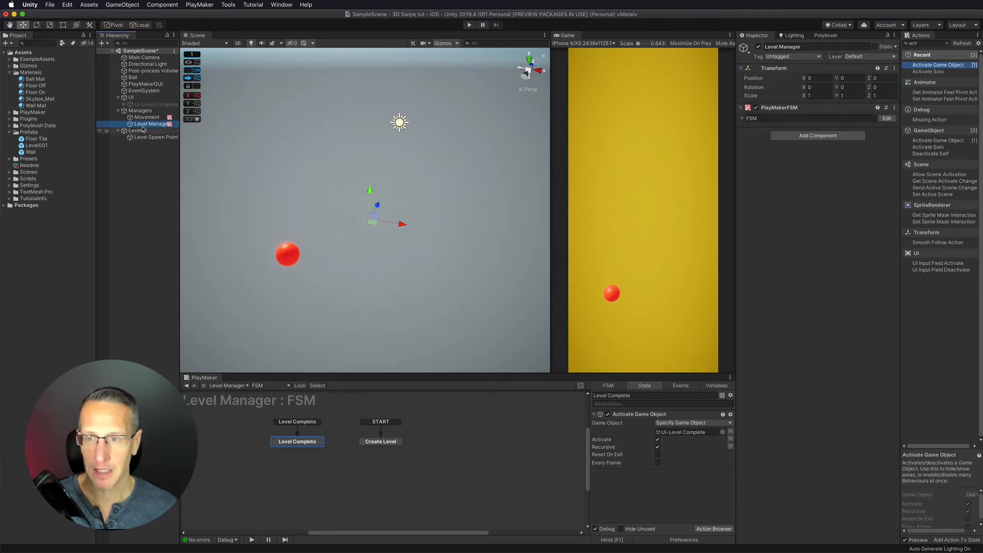
pyautogui.click(788, 57)
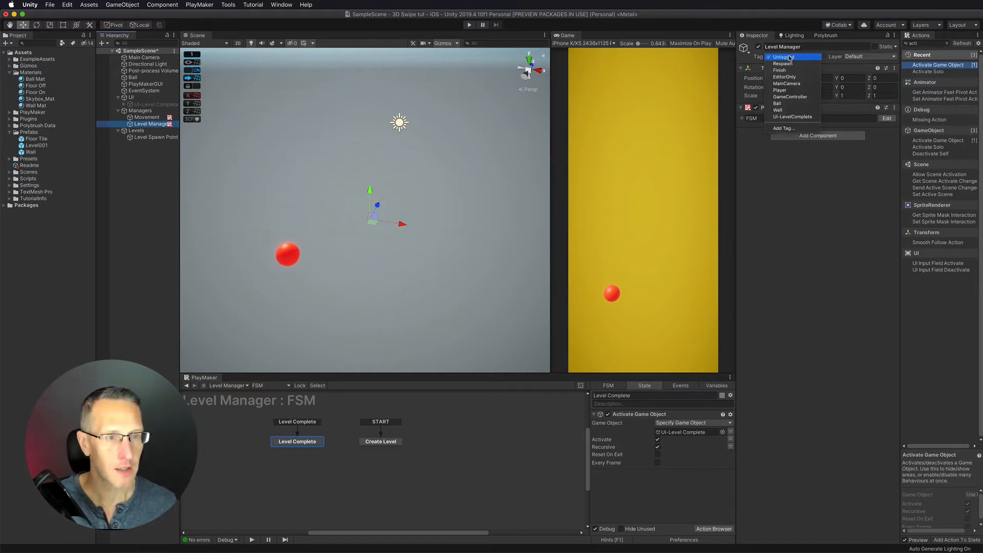
pyautogui.click(787, 129)
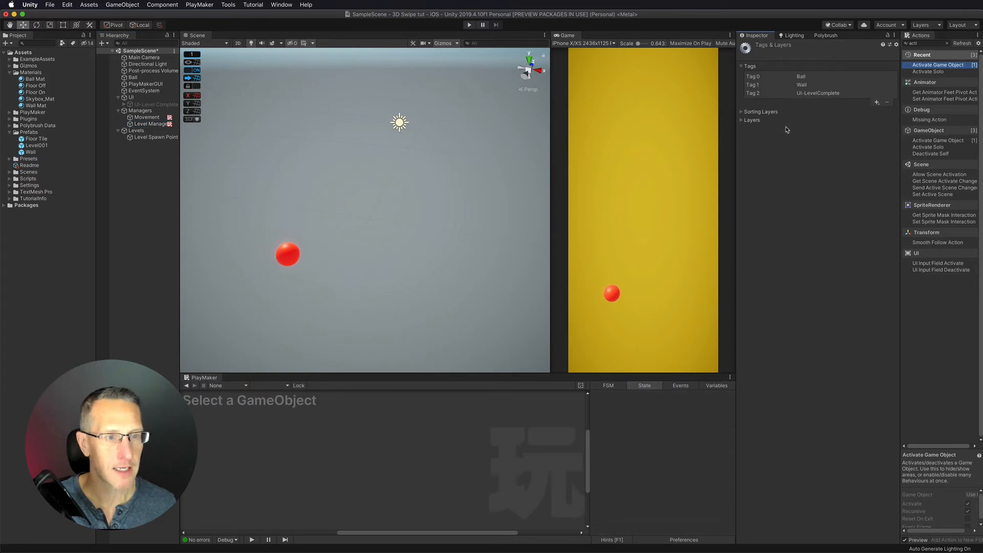
pyautogui.click(877, 103)
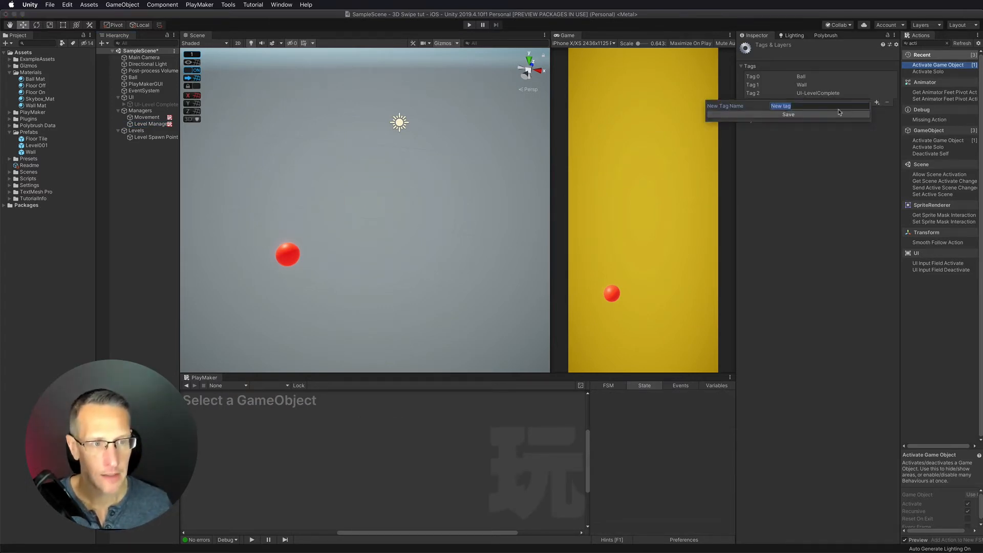
pyautogui.write('Le')
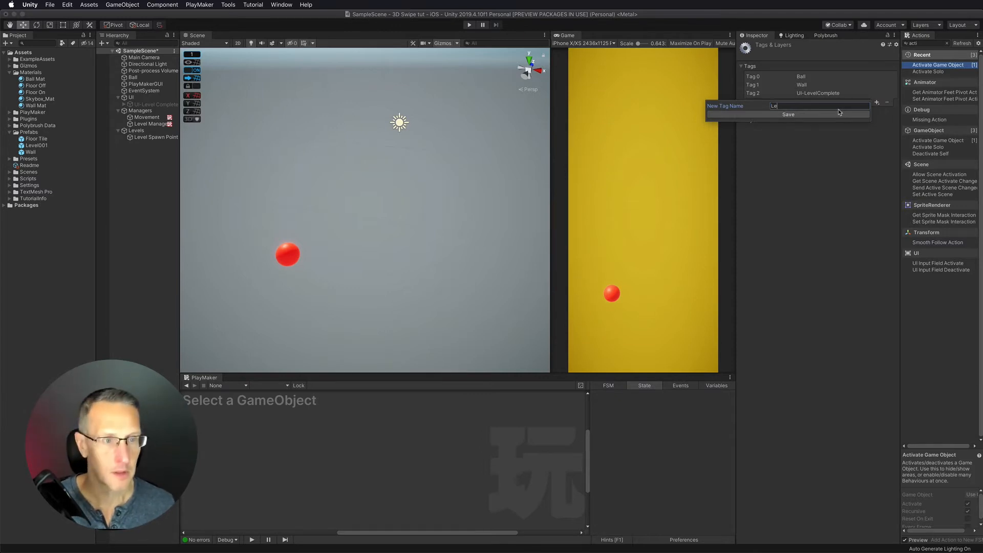
pyautogui.write('vel Manager')
pyautogui.click(840, 114)
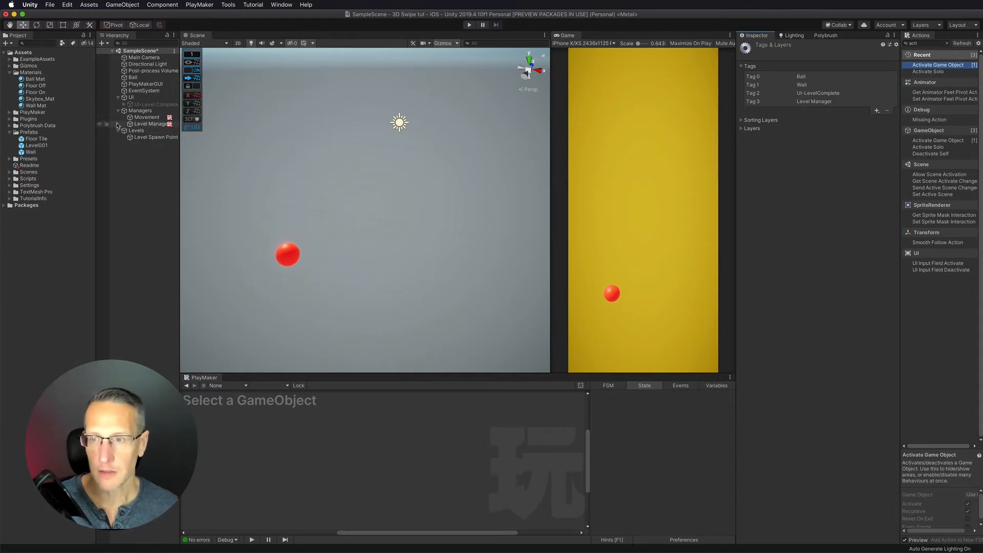
pyautogui.click(148, 124)
pyautogui.click(768, 57)
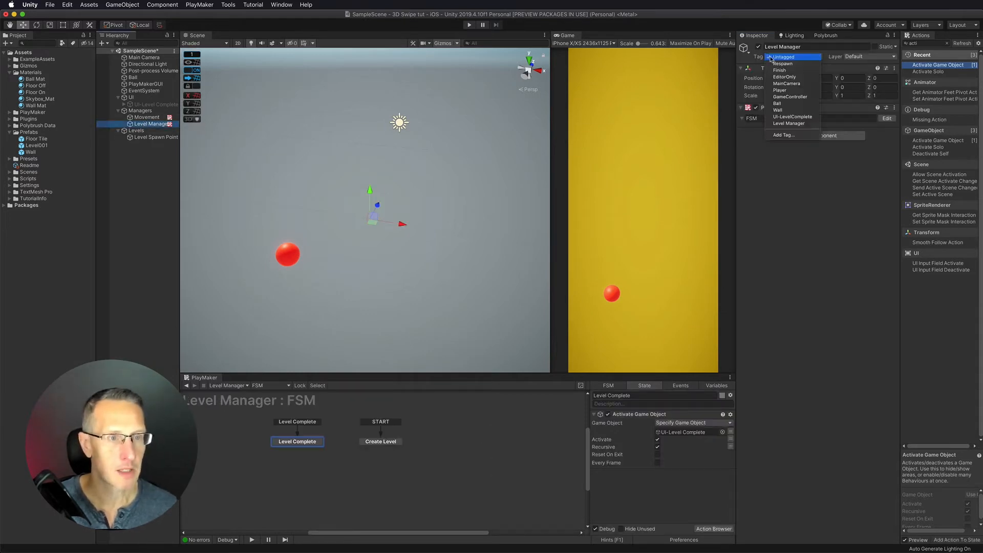
pyautogui.click(797, 125)
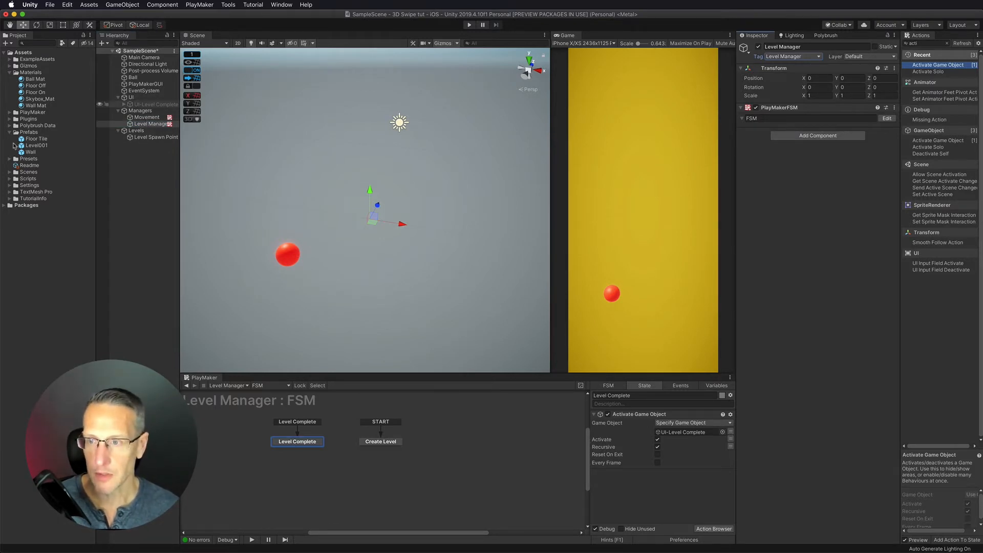
# Open the Level001 prefab and add a Send Event By Name action targeting Game Object FSM to its Level Complete state
pyautogui.doubleClick(32, 146)
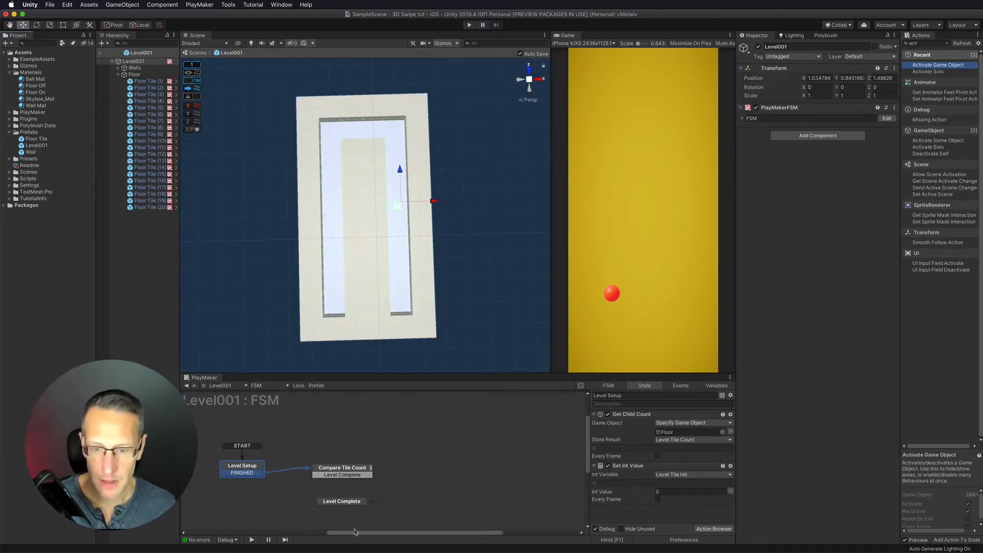
pyautogui.click(352, 501)
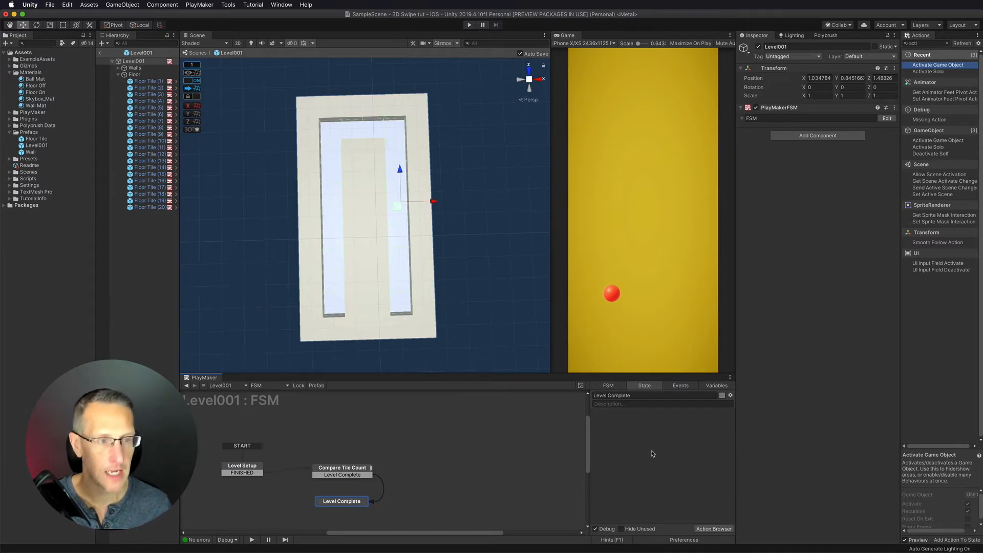
pyautogui.click(931, 44)
pyautogui.doubleClick(931, 44)
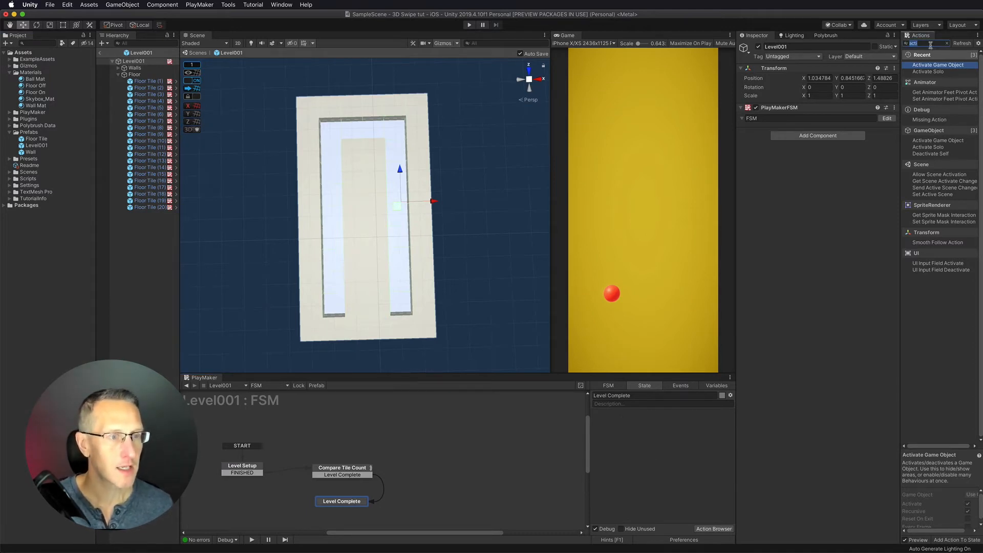
pyautogui.write('send')
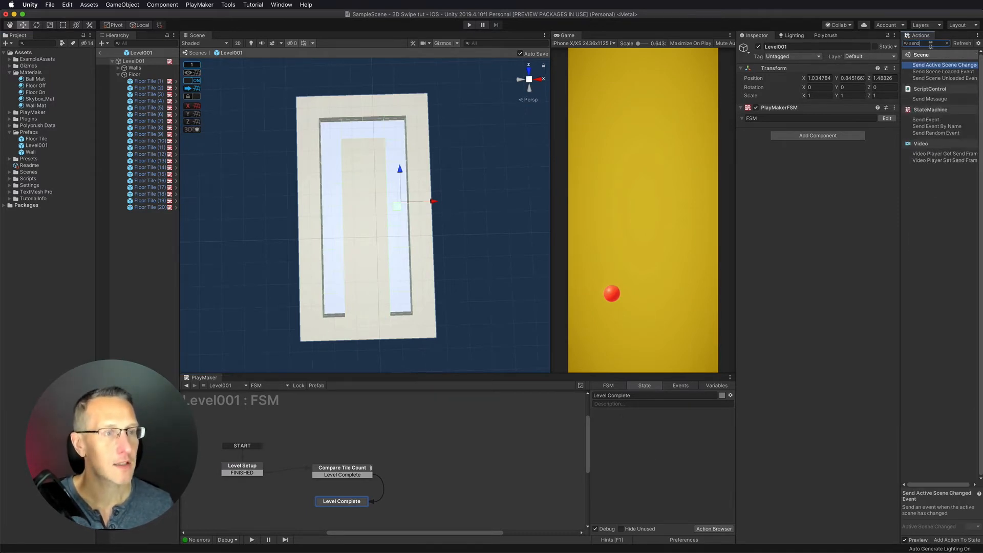
pyautogui.doubleClick(925, 127)
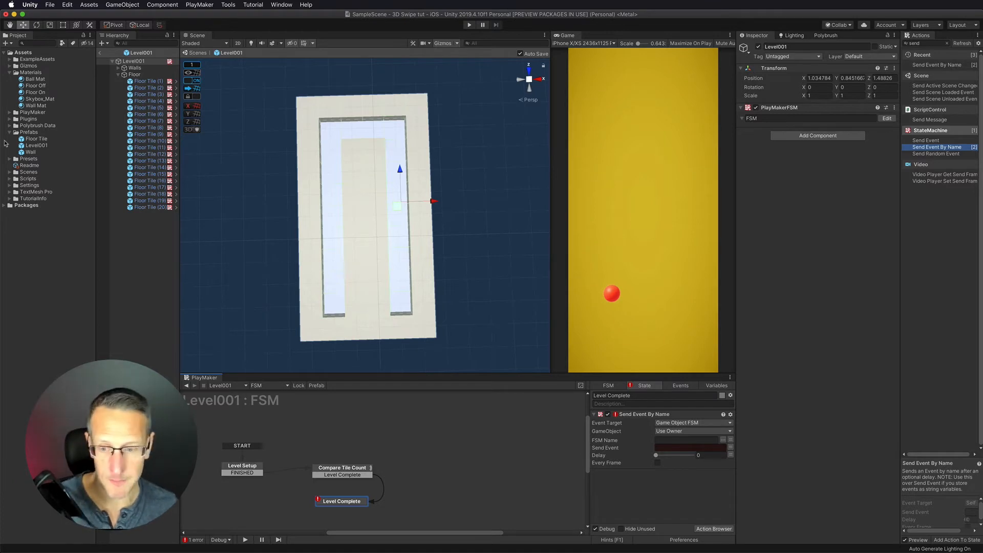
# Find the Find Game Object action and add it to the Level001 FSM's Level Setup state
pyautogui.click(237, 474)
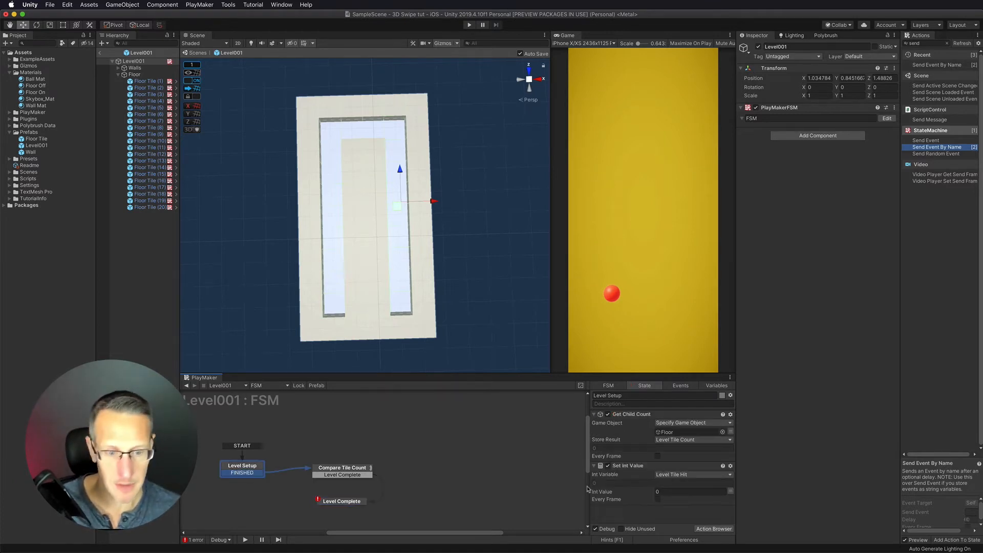
pyautogui.click(930, 44)
pyautogui.write('fi')
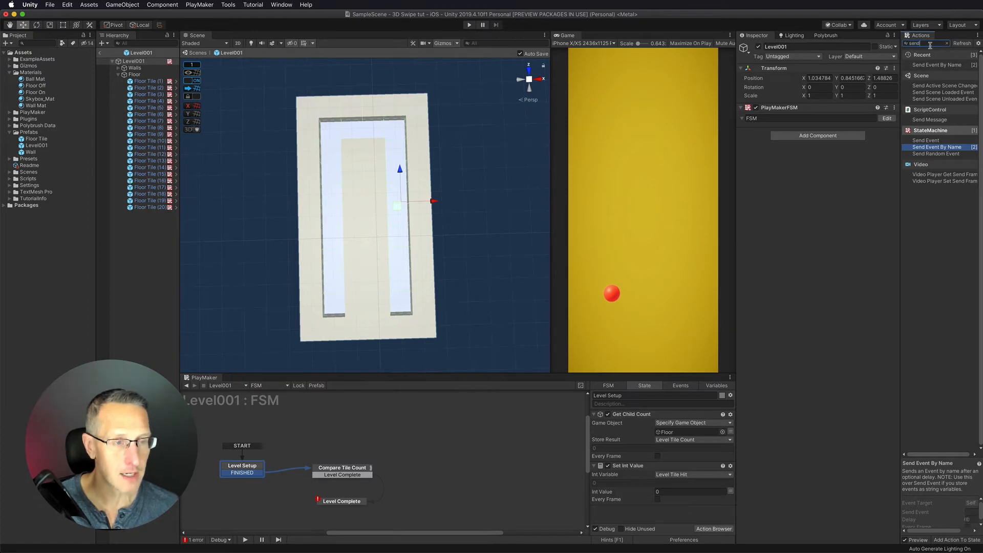
pyautogui.write('nd')
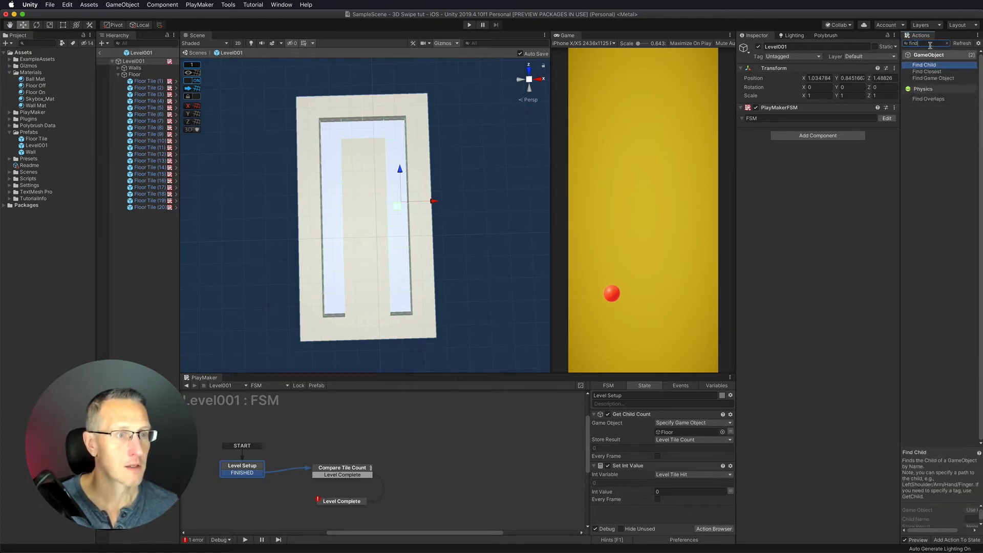
pyautogui.doubleClick(932, 79)
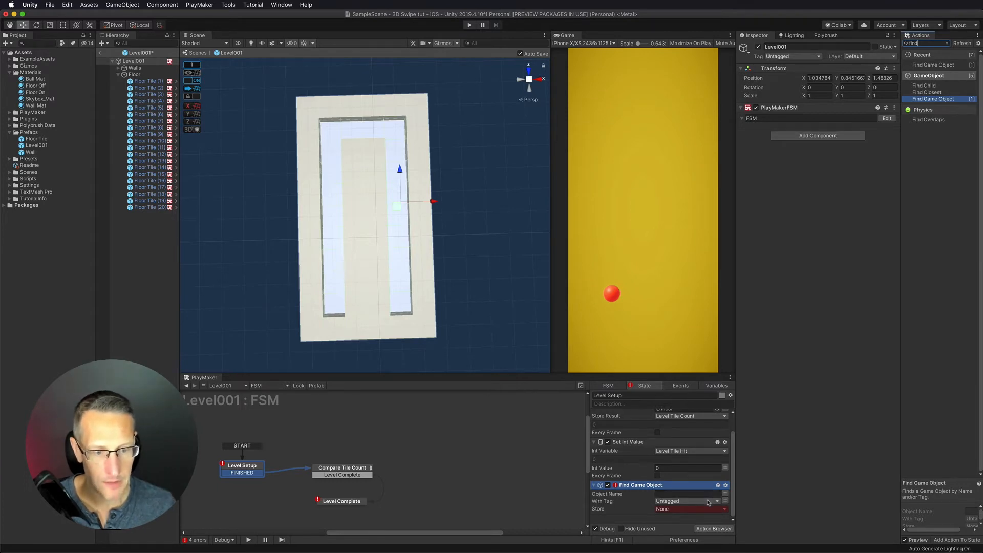
# Set Find Game Object to search with the Level Manager tag and store the result in a new variable named Level Manager
pyautogui.click(674, 502)
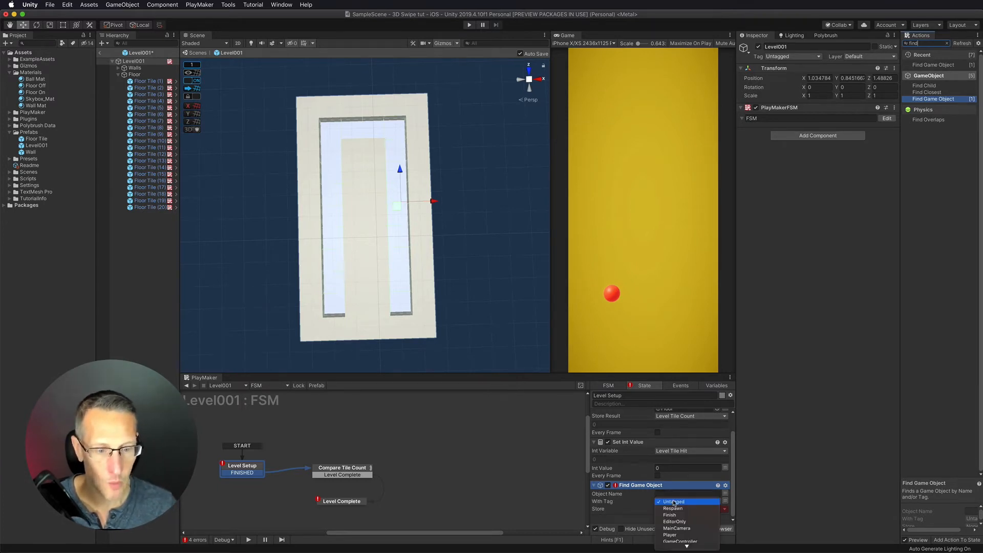
pyautogui.click(676, 534)
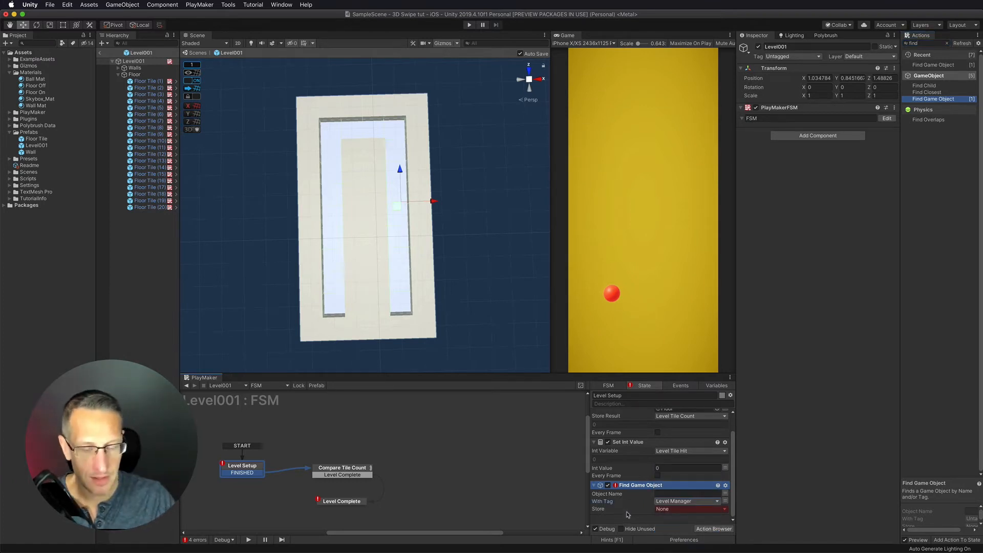
pyautogui.click(662, 510)
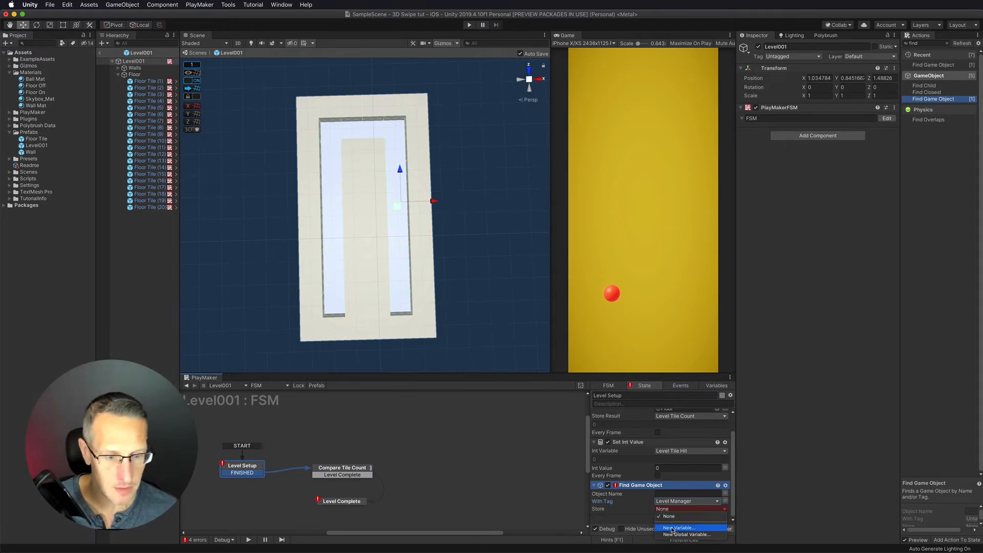
pyautogui.click(673, 528)
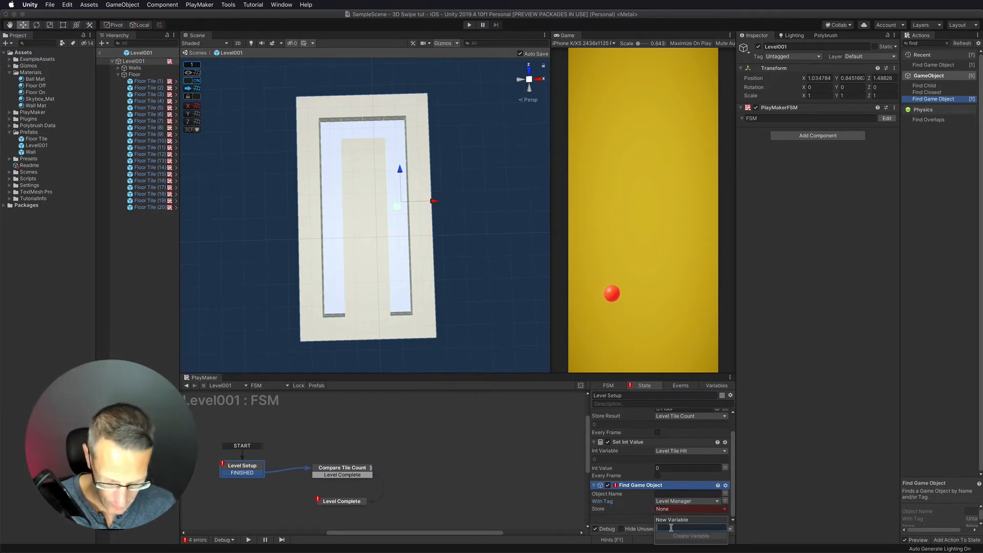
pyautogui.write('Level Manager')
pyautogui.press('Return')
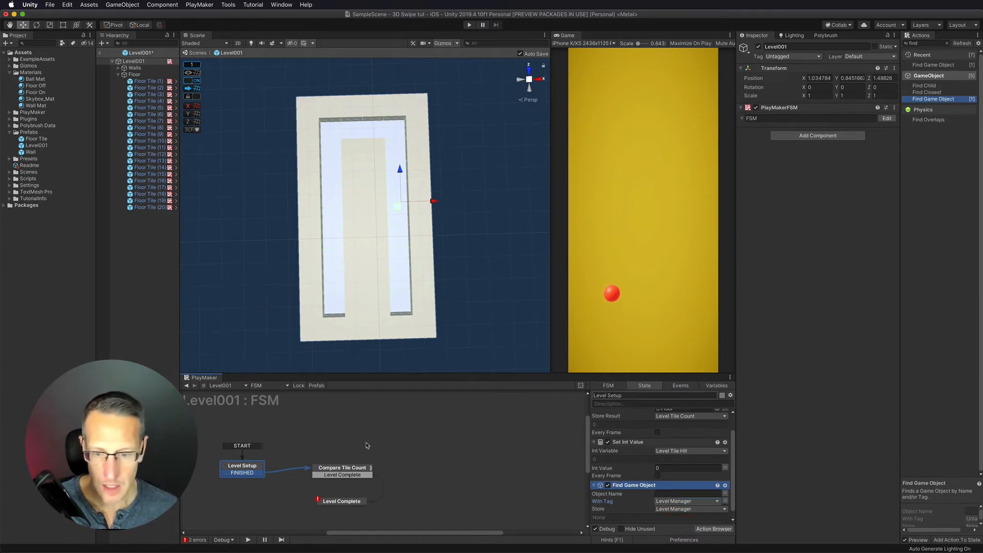
# In the Level Complete state, set Send Event By Name to target a specified game object using the Level Manager variable
pyautogui.click(340, 502)
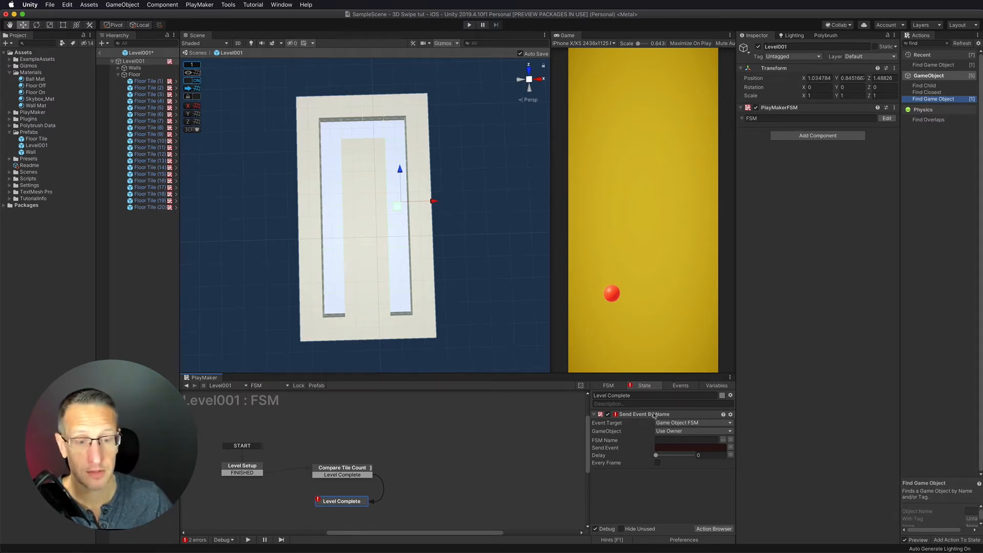
pyautogui.click(681, 431)
pyautogui.click(675, 438)
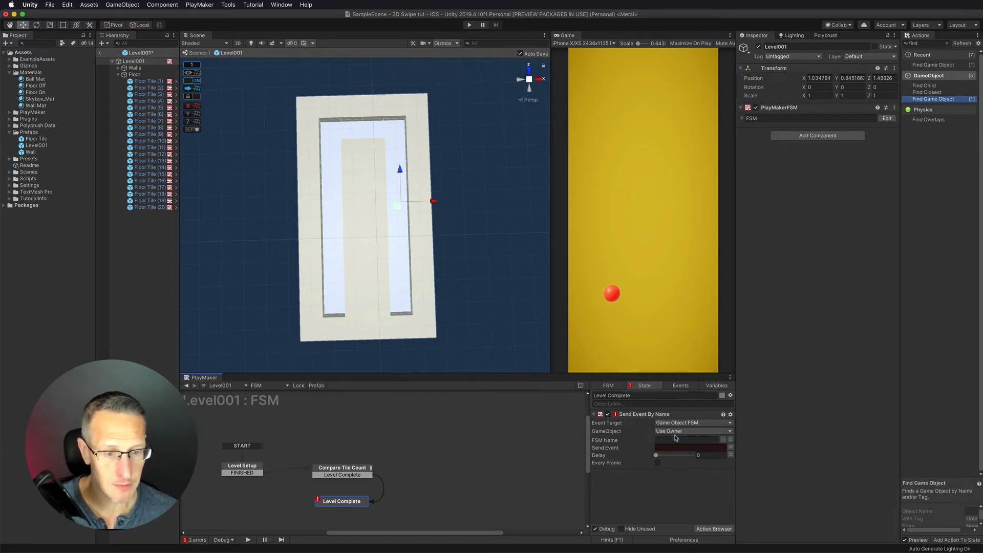
pyautogui.click(731, 441)
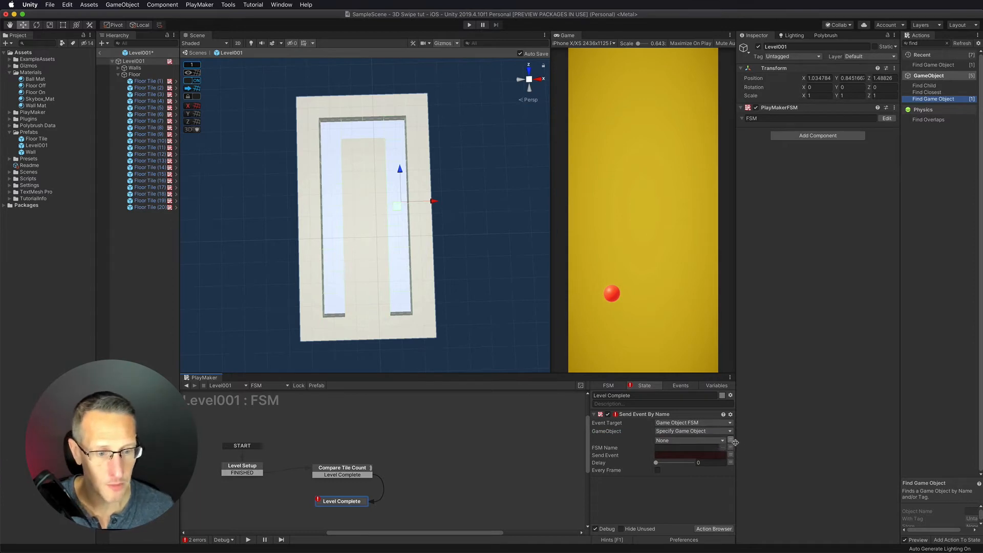
pyautogui.click(682, 441)
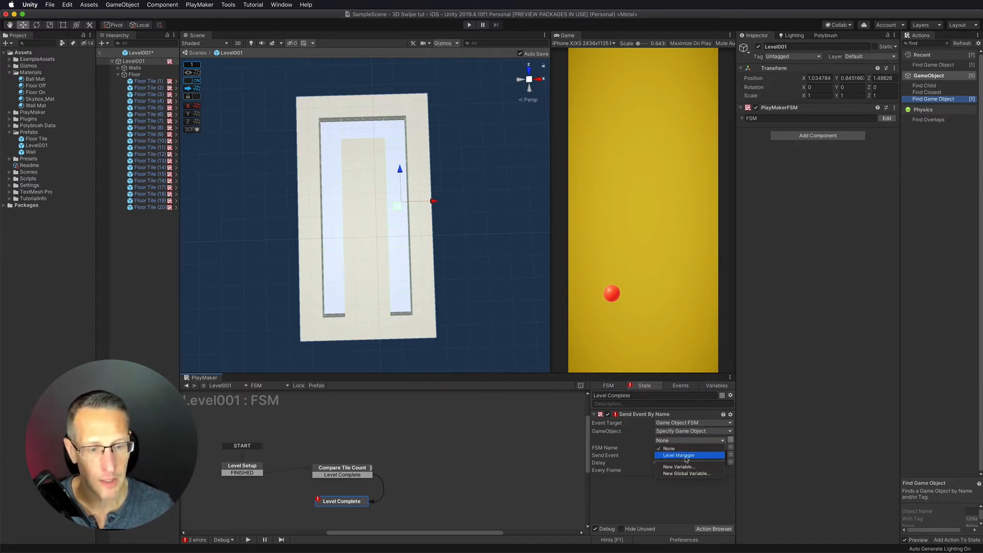
pyautogui.click(685, 457)
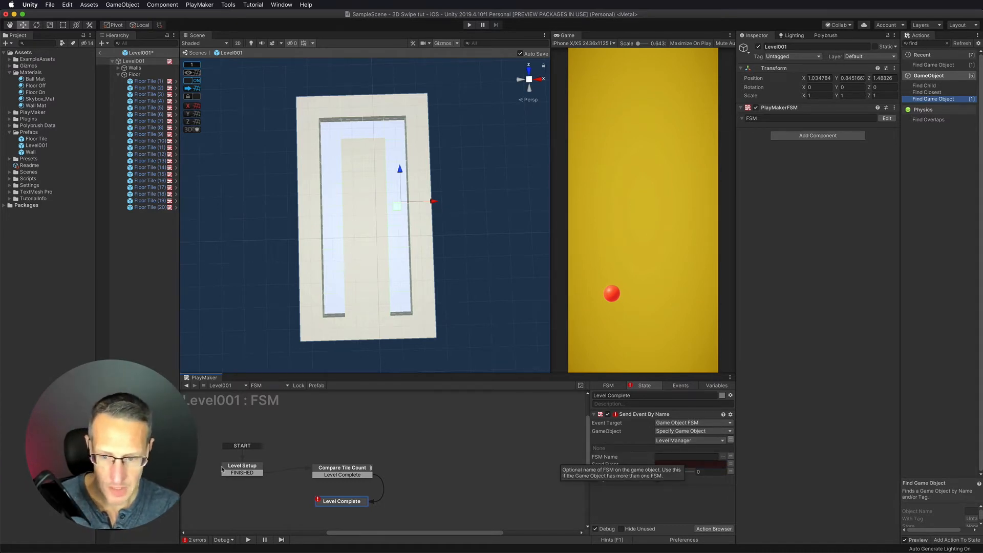
# Check the Find Game Object settings in the Level001 FSM's Level Setup state and return to the Level Complete state
pyautogui.click(242, 467)
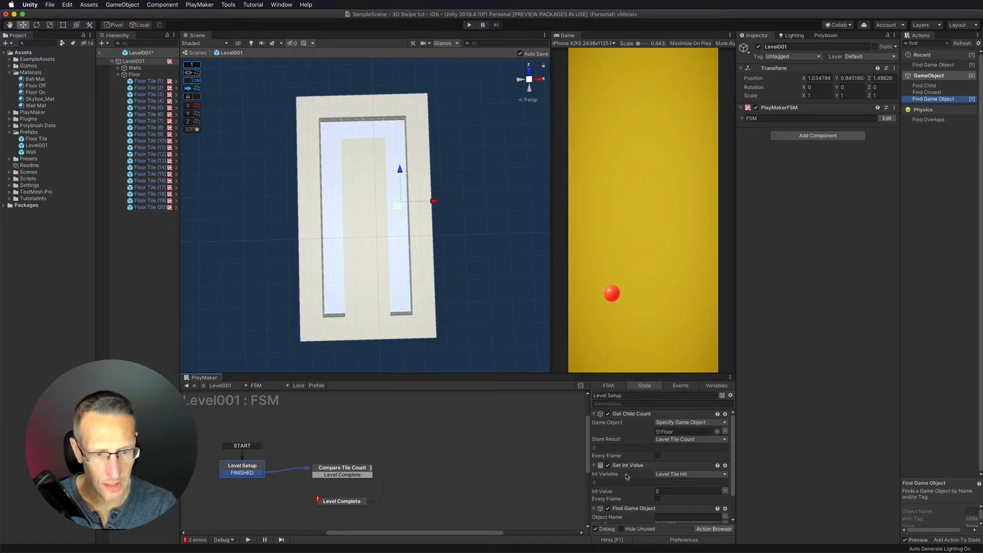
pyautogui.click(635, 422)
pyautogui.click(644, 515)
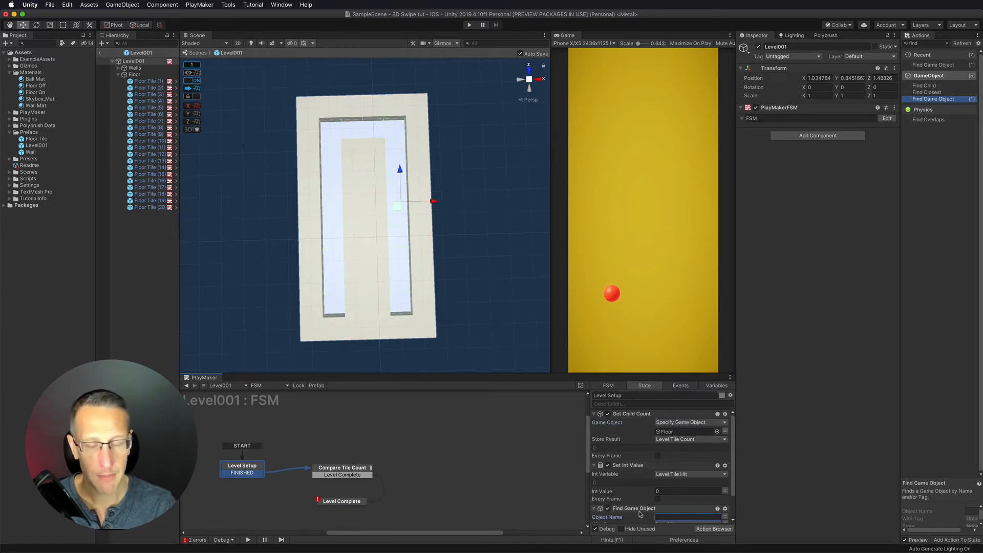
pyautogui.scroll(-2, 641, 514)
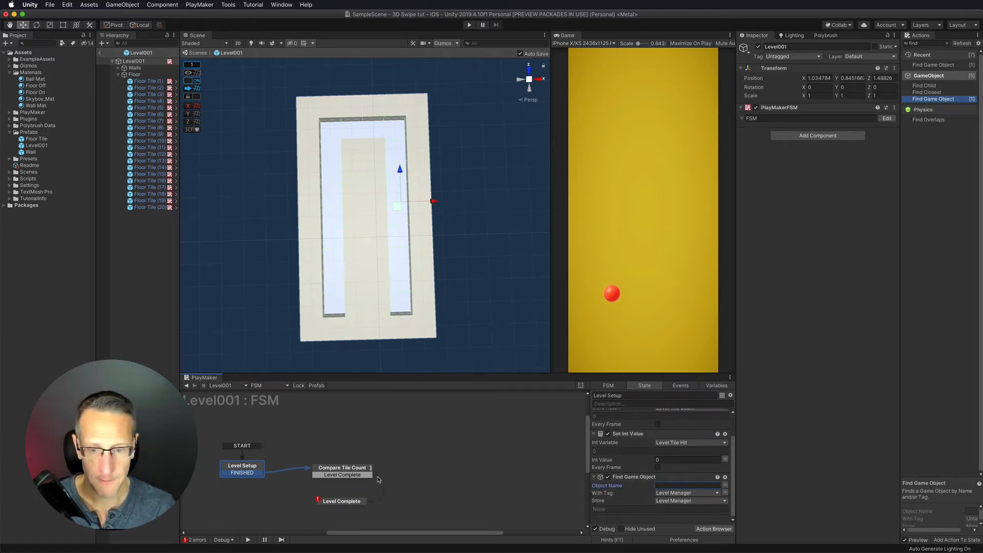
pyautogui.click(342, 502)
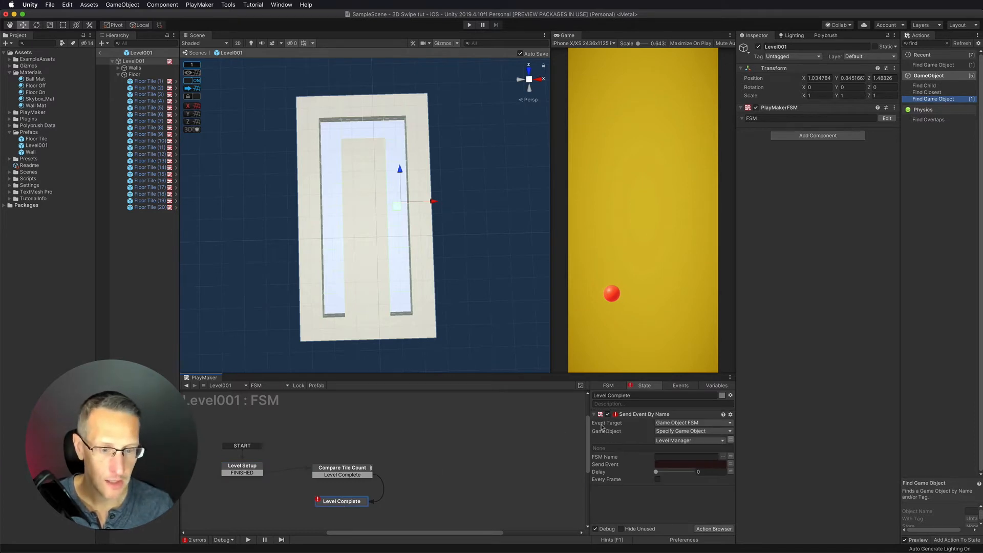
# Set Send Event to Level Complete, copying the name from the Level Complete state of the Level Manager's FSM in the scene
pyautogui.click(682, 465)
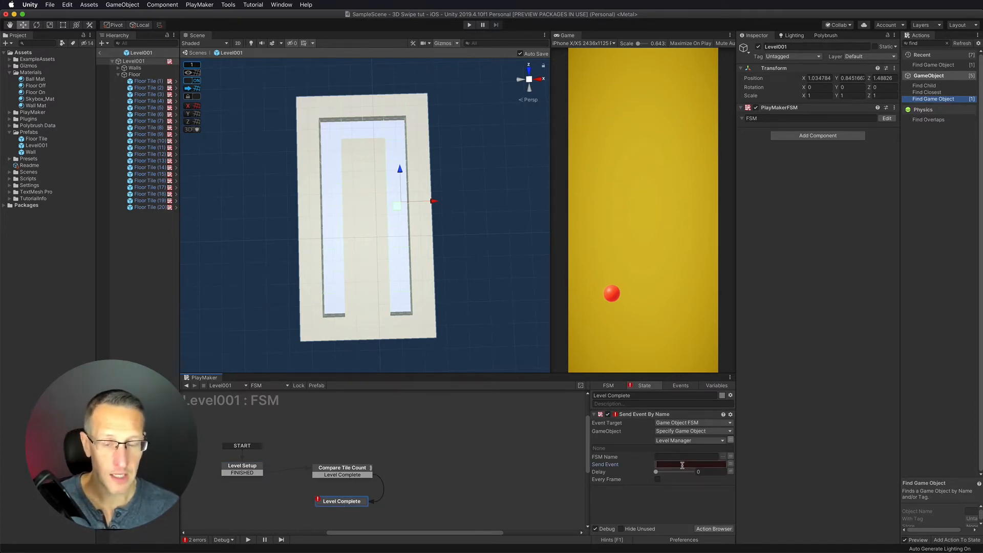
pyautogui.click(196, 53)
pyautogui.click(148, 124)
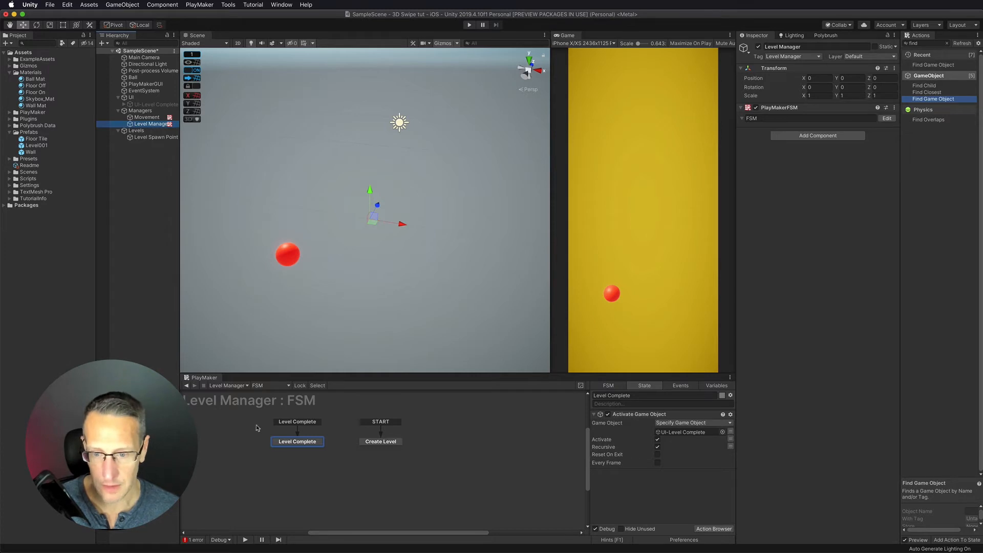
pyautogui.click(612, 395)
pyautogui.press('super+c')
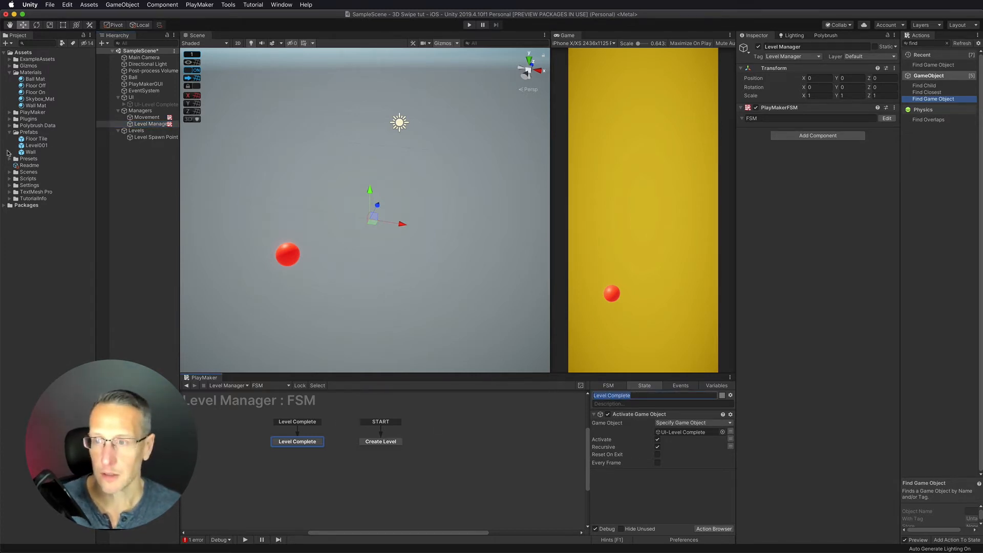
pyautogui.doubleClick(27, 146)
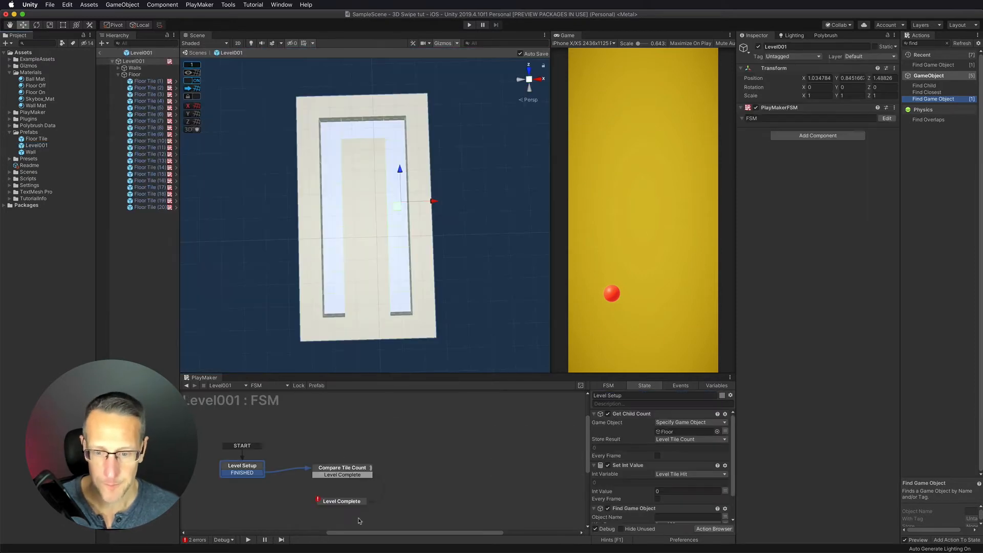
pyautogui.click(343, 501)
pyautogui.click(666, 464)
pyautogui.press('super+v')
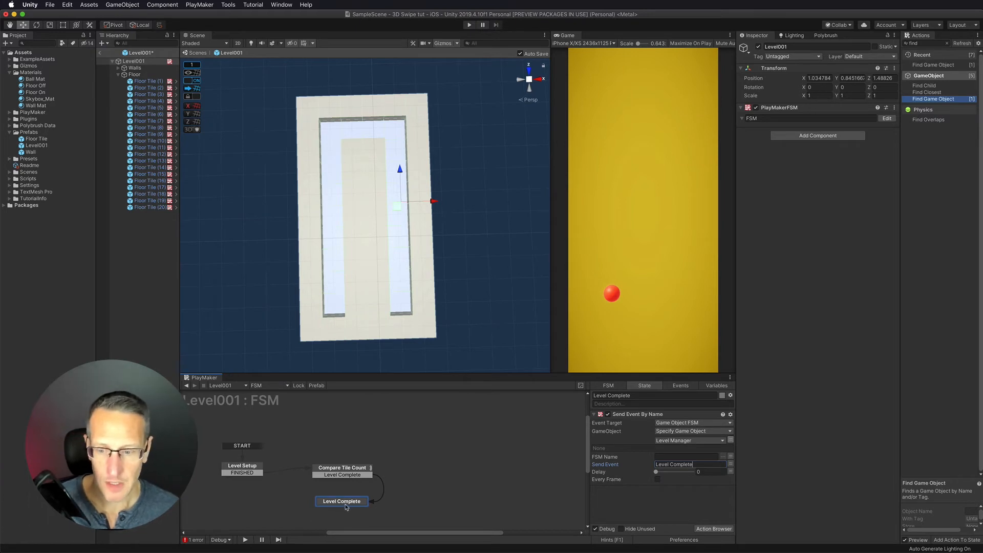
# Playtest the scene with the Level Manager's FSM in view, moving the ball up, right and down over all floor tiles, and stop
pyautogui.click(195, 53)
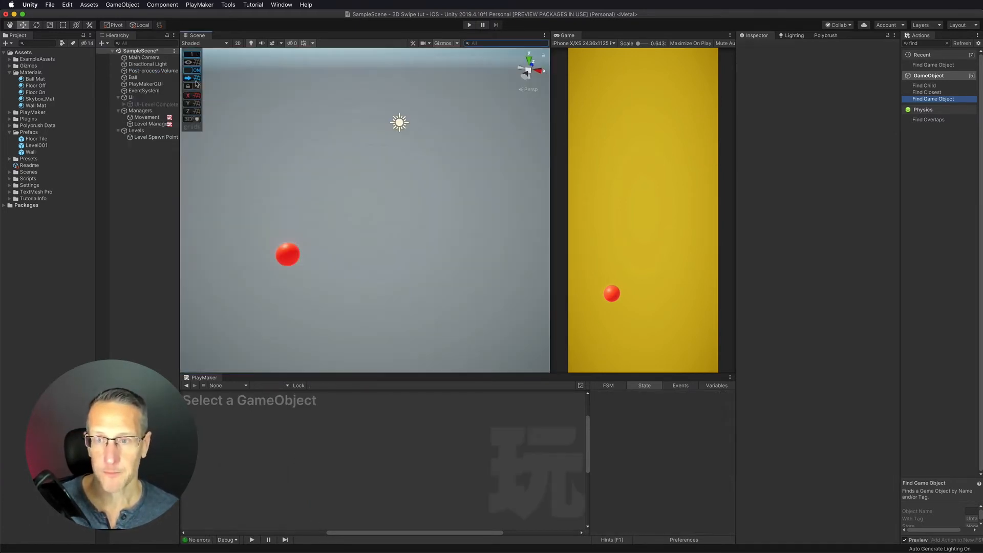
pyautogui.click(145, 124)
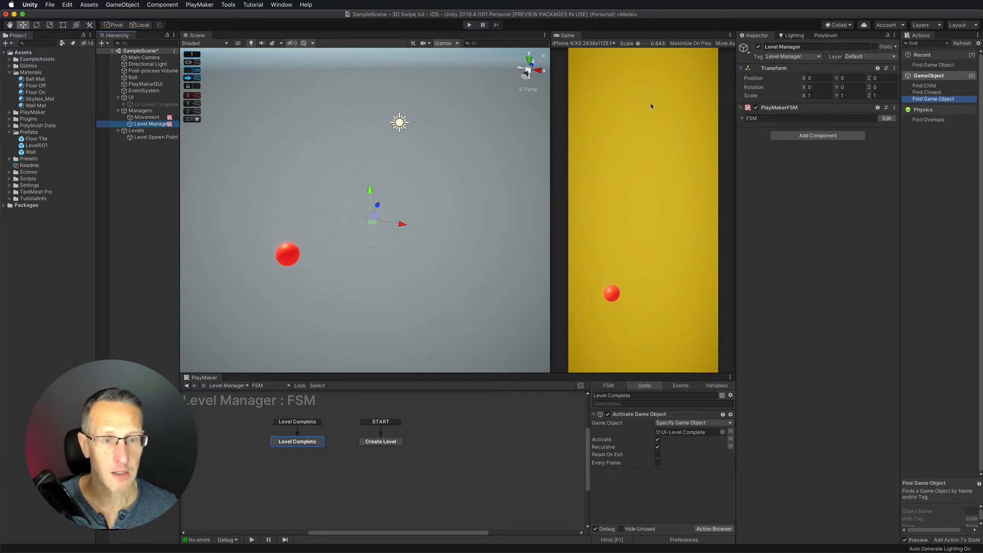
pyautogui.click(470, 25)
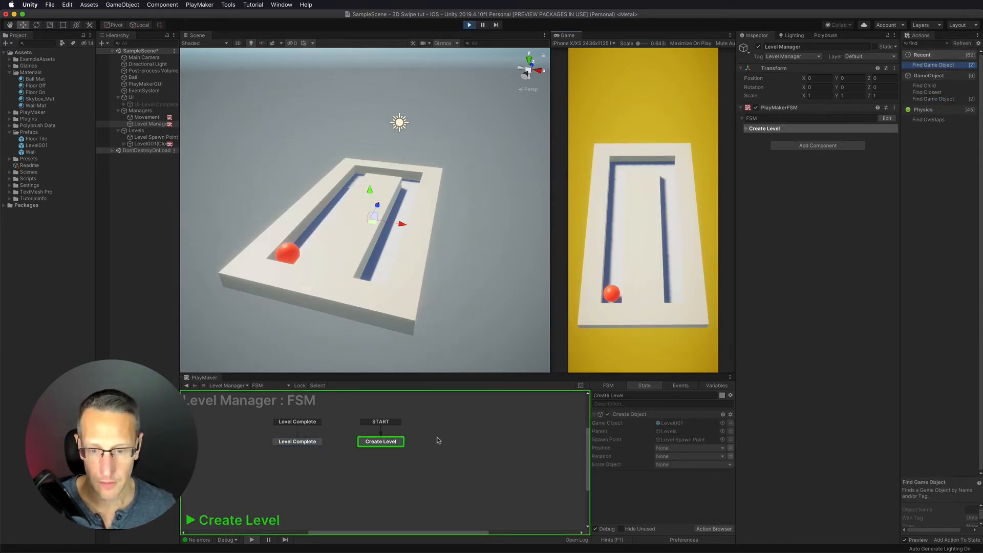
pyautogui.press('Up')
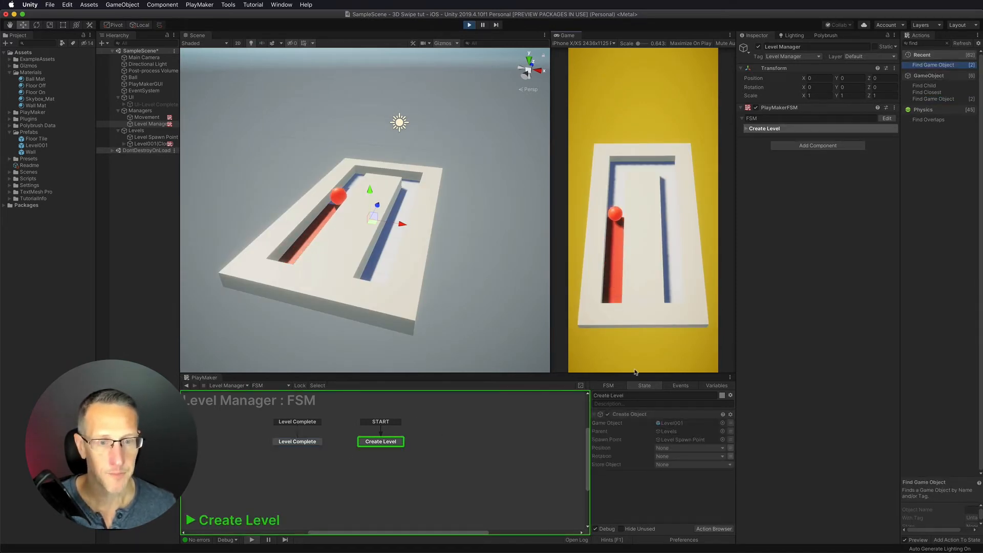
pyautogui.press('Right')
pyautogui.press('Down')
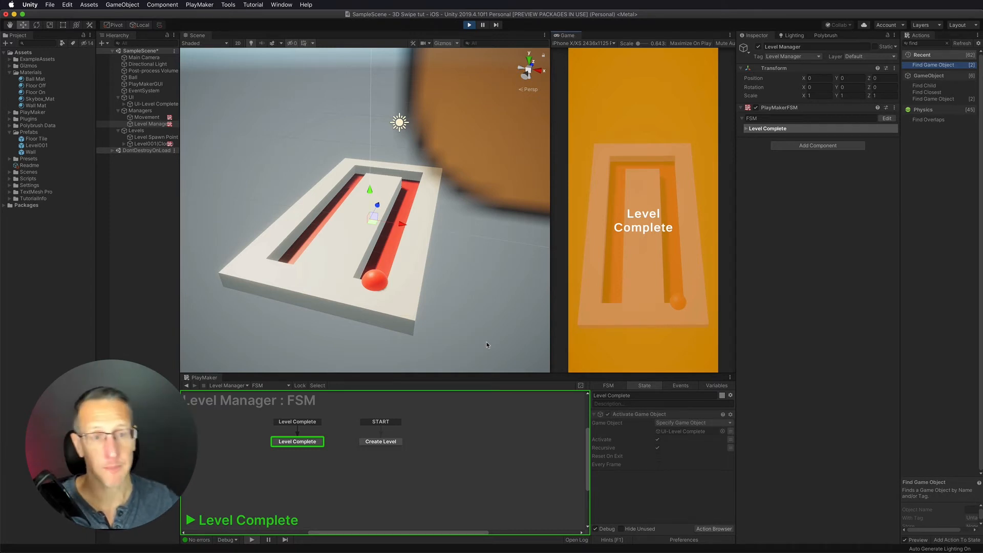
pyautogui.click(470, 25)
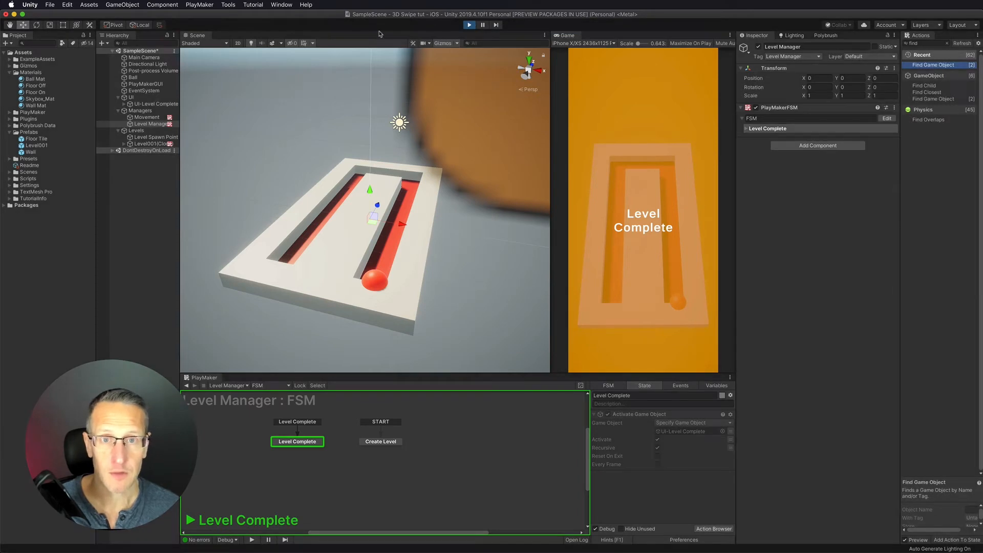
# Create a Level002 prefab from Level001 and deactivate its Walls object
pyautogui.click(135, 147)
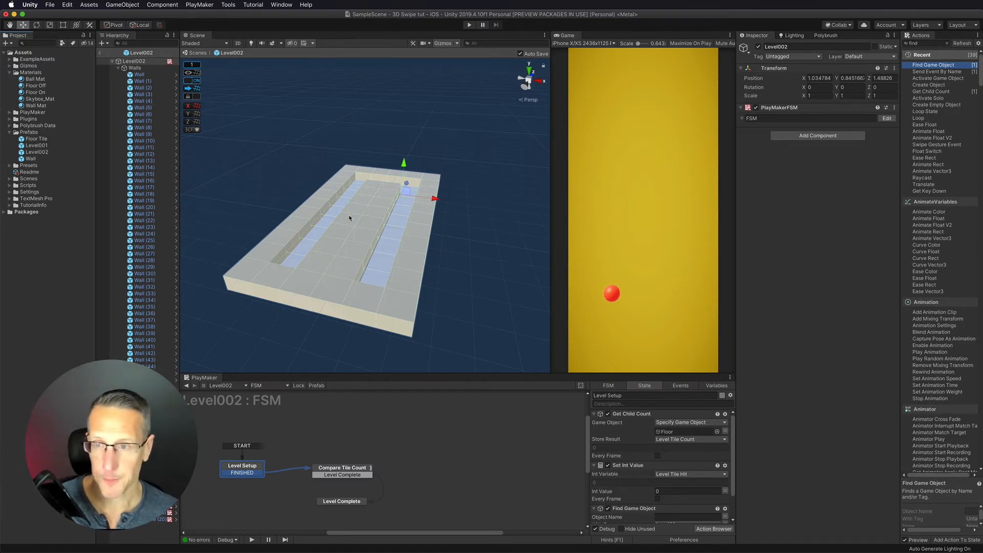
pyautogui.click(131, 68)
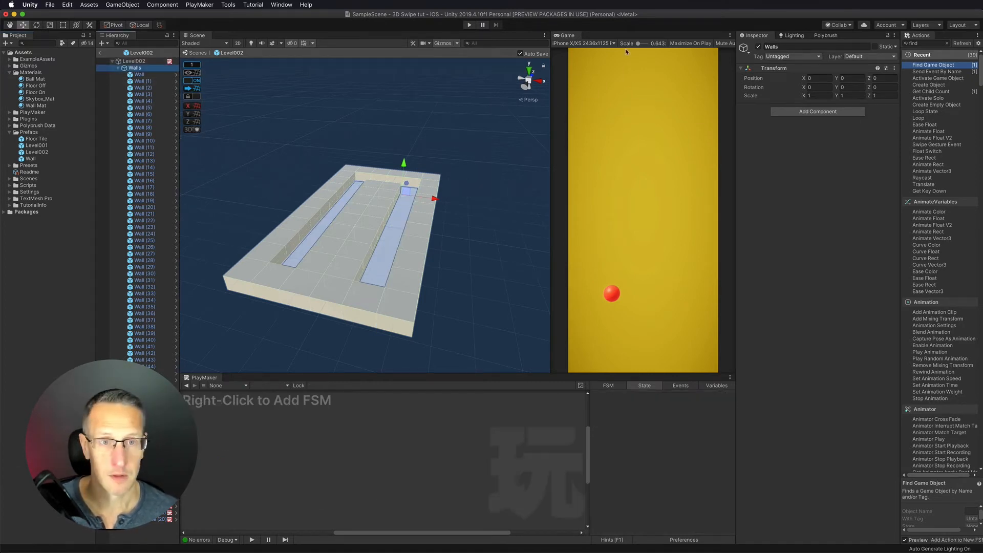
pyautogui.click(758, 47)
# Rearrange the floor tiles of the first column into a stepped path and add two duplicated tiles
pyautogui.click(307, 246)
pyautogui.keyDown('alt'); pyautogui.moveTo(306, 246); pyautogui.dragTo(353, 301); pyautogui.keyUp('alt')
pyautogui.click(387, 303)
pyautogui.click(369, 287)
pyautogui.click(353, 268)
pyautogui.keyDown('shift'); pyautogui.click(336, 250); pyautogui.keyUp('shift')
pyautogui.moveTo(371, 235); pyautogui.dragTo(318, 219)
pyautogui.click(323, 242)
pyautogui.press('super+d')
pyautogui.press('super+d')
# Reshape the floor tiles of the second column into a hooked path ending and add three duplicated tiles
pyautogui.click(395, 214)
pyautogui.click(412, 222)
pyautogui.keyDown('shift'); pyautogui.click(429, 233); pyautogui.keyUp('shift')
pyautogui.keyDown('shift'); pyautogui.click(472, 264); pyautogui.keyUp('shift')
pyautogui.keyDown('shift'); pyautogui.click(451, 246); pyautogui.keyUp('shift')
pyautogui.moveTo(474, 231); pyautogui.dragTo(387, 227)
pyautogui.click(429, 259)
pyautogui.press('super+d')
pyautogui.moveTo(449, 251); pyautogui.dragTo(425, 212)
pyautogui.press('super+d')
pyautogui.press('super+d')
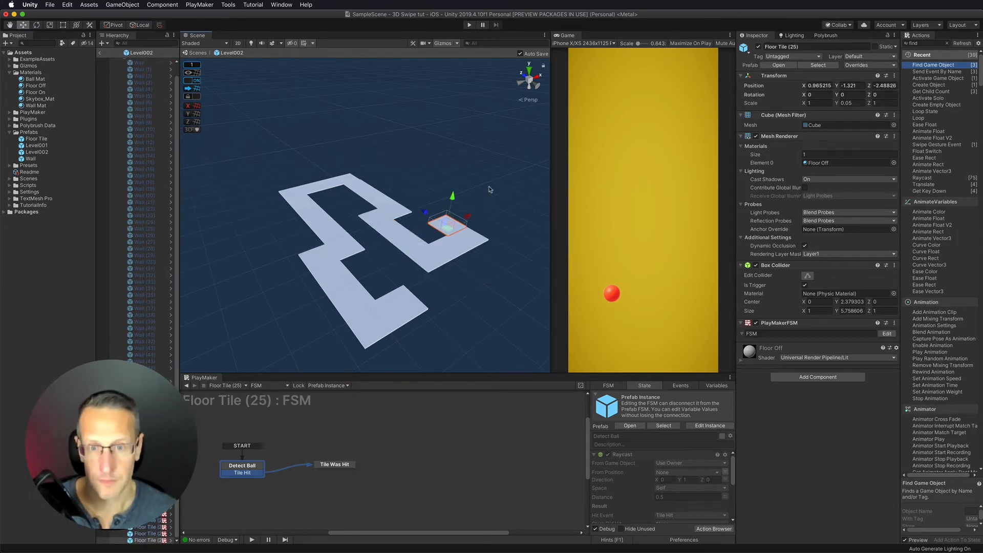
# Reactivate the Walls object and look at the level from the top
pyautogui.click(117, 375)
pyautogui.click(145, 69)
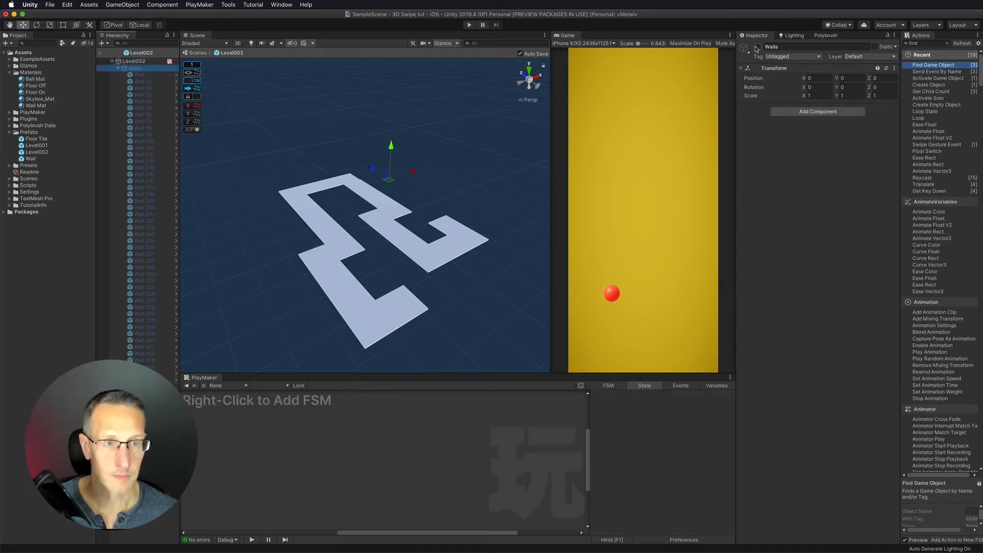
pyautogui.click(759, 46)
pyautogui.click(529, 68)
pyautogui.click(366, 221)
pyautogui.moveTo(386, 216); pyautogui.dragTo(316, 217)
pyautogui.press('super+z')
# Select all wall blocks and move them together to the right, clear of the new floor path
pyautogui.click(146, 74)
pyautogui.keyDown('shift'); pyautogui.click(160, 380); pyautogui.keyUp('shift')
pyautogui.moveTo(334, 335); pyautogui.dragTo(482, 333)
# Move wall blocks from the old layout to enclose the bottom and end of the path's lower-left arm
pyautogui.click(451, 306)
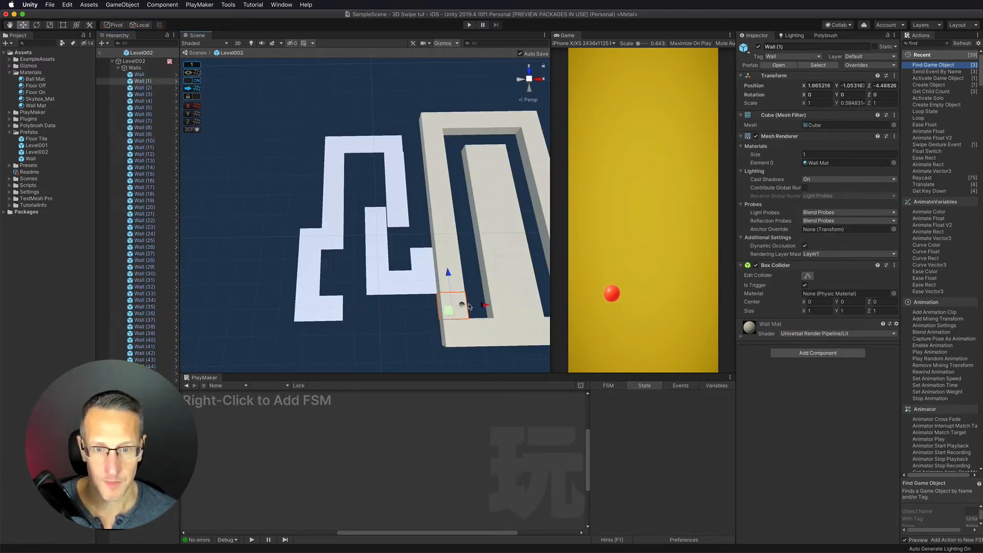
pyautogui.moveTo(452, 305); pyautogui.dragTo(354, 306)
pyautogui.click(455, 333)
pyautogui.keyDown('shift'); pyautogui.click(483, 333); pyautogui.keyUp('shift')
pyautogui.keyDown('shift'); pyautogui.click(510, 333); pyautogui.keyUp('shift')
pyautogui.moveTo(510, 333); pyautogui.dragTo(355, 334)
pyautogui.click(536, 333)
pyautogui.moveTo(536, 333); pyautogui.dragTo(276, 335)
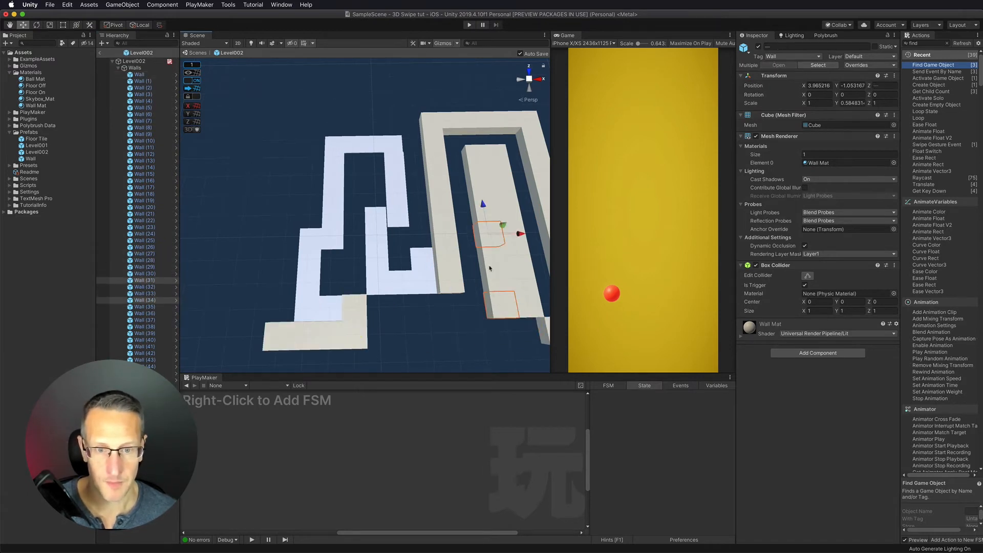
# Build the stepped outer left wall along the floor path from moved and duplicated wall blocks
pyautogui.keyDown('shift'); pyautogui.click(497, 279); pyautogui.keyUp('shift')
pyautogui.moveTo(531, 280); pyautogui.dragTo(313, 282)
pyautogui.click(485, 212)
pyautogui.keyDown('shift'); pyautogui.click(474, 155); pyautogui.keyUp('shift')
pyautogui.moveTo(506, 156); pyautogui.dragTo(341, 158)
pyautogui.click(311, 217)
pyautogui.press('super+d')
pyautogui.moveTo(340, 210); pyautogui.dragTo(316, 211)
pyautogui.click(313, 158)
pyautogui.press('super+d')
pyautogui.moveTo(315, 128); pyautogui.dragTo(317, 96)
pyautogui.press('super+d')
# Move the top row of wall blocks over the path's upper edge and line the path's upper right side with blocks
pyautogui.click(432, 121)
pyautogui.keyDown('shift'); pyautogui.click(461, 121); pyautogui.keyUp('shift')
pyautogui.keyDown('shift'); pyautogui.click(510, 120); pyautogui.keyUp('shift')
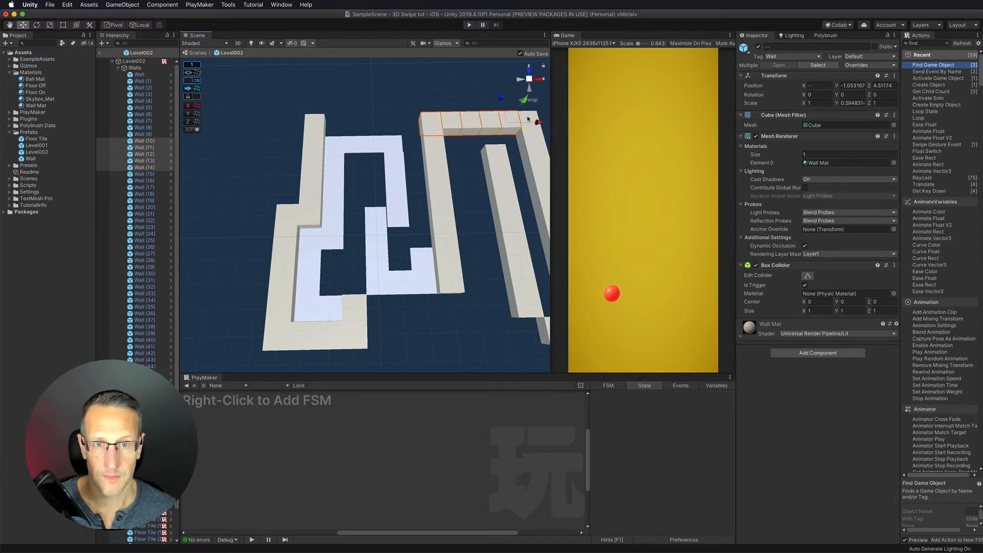
pyautogui.moveTo(538, 122); pyautogui.dragTo(439, 123)
pyautogui.click(435, 138)
pyautogui.keyDown('shift'); pyautogui.click(444, 233); pyautogui.keyUp('shift')
pyautogui.keyDown('shift'); pyautogui.click(434, 156); pyautogui.keyUp('shift')
pyautogui.moveTo(467, 155); pyautogui.dragTo(444, 156)
# Place wall blocks in the notch of the hooked path ending and in the gap between the two upper floor columns
pyautogui.click(447, 257)
pyautogui.keyDown('shift'); pyautogui.click(449, 279); pyautogui.keyUp('shift')
pyautogui.moveTo(446, 270); pyautogui.dragTo(400, 247)
pyautogui.click(376, 217)
pyautogui.click(495, 157)
pyautogui.keyDown('shift'); pyautogui.click(500, 174); pyautogui.keyUp('shift')
pyautogui.keyDown('shift'); pyautogui.click(504, 191); pyautogui.keyUp('shift')
pyautogui.moveTo(529, 157); pyautogui.dragTo(407, 157)
pyautogui.keyDown('shift'); pyautogui.click(507, 211); pyautogui.keyUp('shift')
pyautogui.keyDown('shift'); pyautogui.click(517, 256); pyautogui.keyUp('shift')
pyautogui.keyDown('shift'); pyautogui.click(522, 292); pyautogui.keyUp('shift')
pyautogui.moveTo(532, 303); pyautogui.dragTo(425, 257)
pyautogui.press('super+z')
# Fill the gap inside the path's lower-left bend with moved wall blocks and one duplicate
pyautogui.click(507, 210)
pyautogui.keyDown('shift'); pyautogui.click(522, 292); pyautogui.keyUp('shift')
pyautogui.moveTo(532, 303); pyautogui.dragTo(357, 235)
pyautogui.click(421, 311)
pyautogui.scroll(-3, 420, 311)
pyautogui.scroll(-1, 420, 312)
pyautogui.click(535, 303)
pyautogui.keyDown('shift'); pyautogui.click(530, 284); pyautogui.keyUp('shift')
pyautogui.moveTo(539, 306); pyautogui.dragTo(342, 254)
pyautogui.click(339, 269)
pyautogui.press('super+d')
# Enclose the right side and bottom of the hooked path ending with the remaining wall blocks
pyautogui.click(526, 262)
pyautogui.keyDown('shift'); pyautogui.click(523, 246); pyautogui.keyUp('shift')
pyautogui.keyDown('shift'); pyautogui.click(519, 229); pyautogui.keyUp('shift')
pyautogui.moveTo(516, 235); pyautogui.dragTo(427, 236)
pyautogui.click(514, 211)
pyautogui.moveTo(512, 216); pyautogui.dragTo(424, 298)
pyautogui.click(505, 181)
pyautogui.moveTo(509, 195); pyautogui.dragTo(409, 291)
pyautogui.click(484, 136)
pyautogui.keyDown('shift'); pyautogui.click(499, 136); pyautogui.keyUp('shift')
pyautogui.moveTo(496, 141); pyautogui.dragTo(390, 291)
# Delete the leftover wall blocks beside the level and correct the blocks at the path's inner bend
pyautogui.moveTo(534, 215); pyautogui.dragTo(478, 128)
pyautogui.press('super+BackSpace')
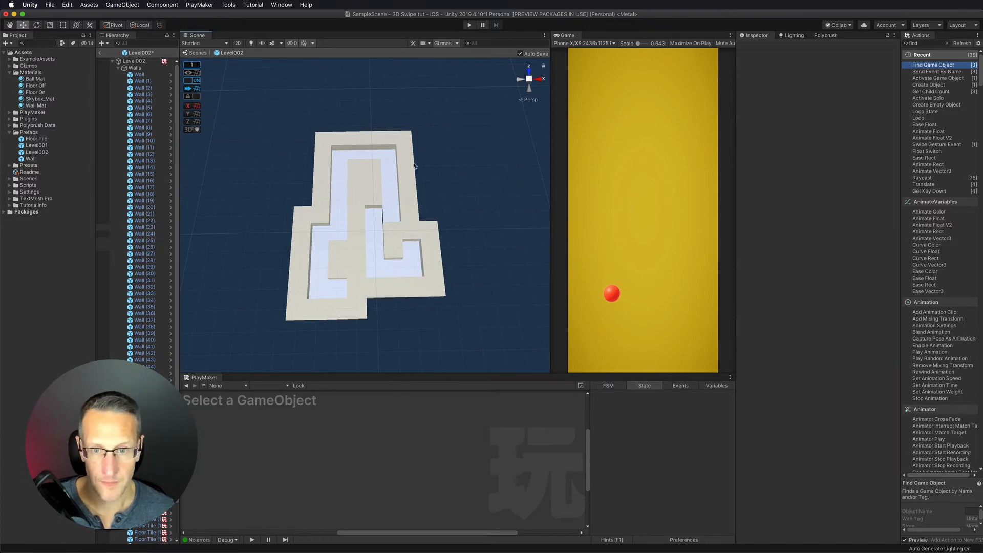
pyautogui.click(391, 215)
pyautogui.click(390, 199)
pyautogui.click(274, 287)
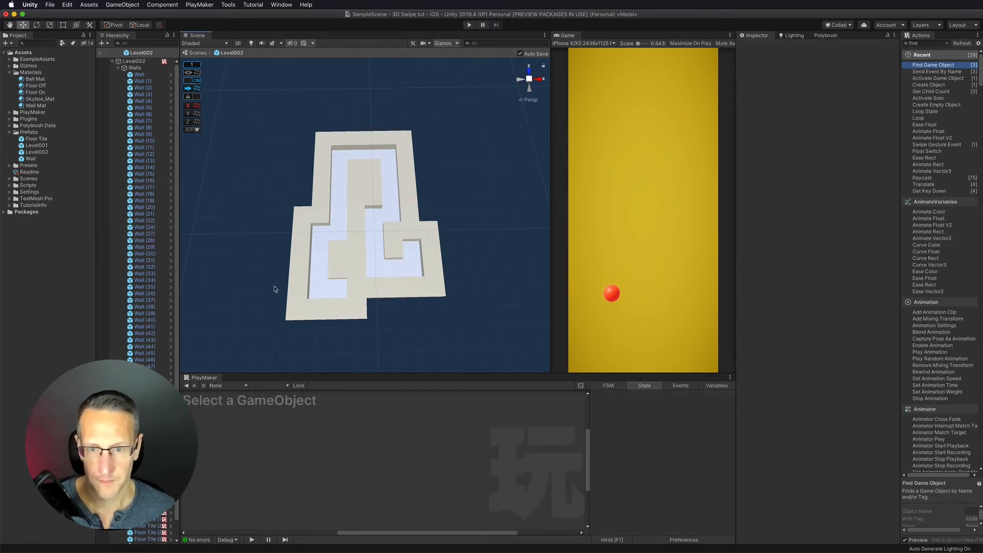
# Collapse the Walls group and duplicate the Level002 prefab
pyautogui.click(118, 67)
pyautogui.click(37, 152)
pyautogui.press('super+d')
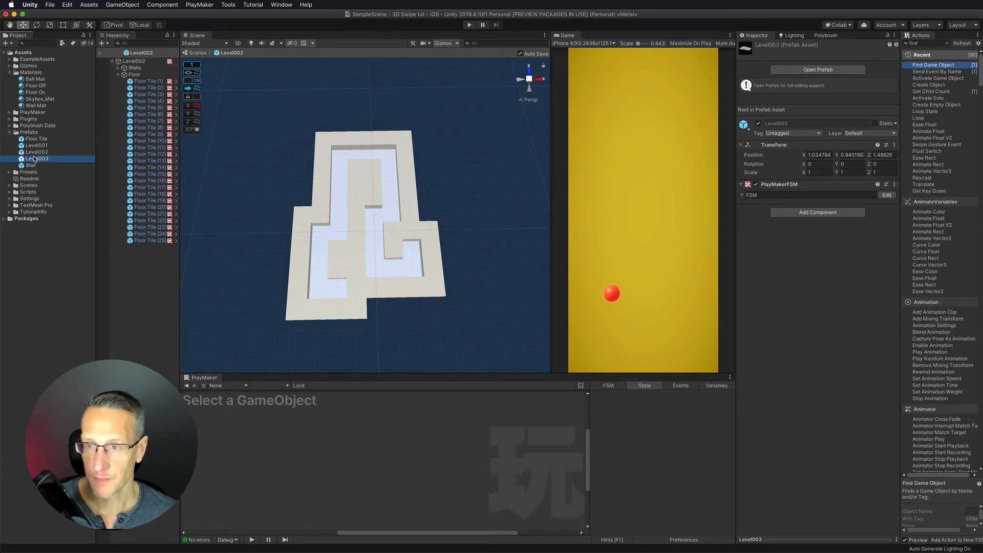
# Open the Level003 prefab for editing and deactivate its Walls group so only the floor tiles remain in view
pyautogui.doubleClick(34, 159)
pyautogui.click(135, 68)
pyautogui.click(758, 46)
pyautogui.scroll(3, 364, 266)
# Move individual floor tiles in the lower half of Level003 to form a new path around a rectangular opening
pyautogui.click(378, 217)
pyautogui.click(434, 267)
pyautogui.click(326, 323)
pyautogui.click(298, 323)
pyautogui.moveTo(298, 323); pyautogui.dragTo(377, 328)
pyautogui.click(376, 299)
pyautogui.click(406, 299)
pyautogui.click(429, 301)
pyautogui.moveTo(405, 298); pyautogui.dragTo(378, 300)
pyautogui.click(431, 271)
pyautogui.click(376, 243)
pyautogui.moveTo(376, 245); pyautogui.dragTo(330, 268)
# Try to shift the left column of floor tiles downward
pyautogui.click(329, 245)
pyautogui.click(327, 217)
pyautogui.keyDown('shift'); pyautogui.click(328, 196); pyautogui.keyUp('shift')
pyautogui.keyDown('shift'); pyautogui.click(329, 174); pyautogui.keyUp('shift')
pyautogui.keyDown('shift'); pyautogui.click(329, 153); pyautogui.keyUp('shift')
pyautogui.keyDown('shift'); pyautogui.click(329, 134); pyautogui.keyUp('shift')
pyautogui.moveTo(327, 113)
pyautogui.mouseDown()
pyautogui.moveTo(328, 156)
pyautogui.moveTo(330, 128)
pyautogui.mouseUp()
pyautogui.press('super+z')
# Shift the lower tiles of the floor's upper-right column one cell to the left
pyautogui.click(361, 179)
pyautogui.click(381, 220)
pyautogui.keyDown('shift'); pyautogui.click(401, 218); pyautogui.keyUp('shift')
pyautogui.keyDown('shift'); pyautogui.click(401, 195); pyautogui.keyUp('shift')
pyautogui.keyDown('shift'); pyautogui.click(400, 175); pyautogui.keyUp('shift')
pyautogui.moveTo(434, 171); pyautogui.dragTo(409, 171)
pyautogui.click(399, 152)
pyautogui.click(353, 134)
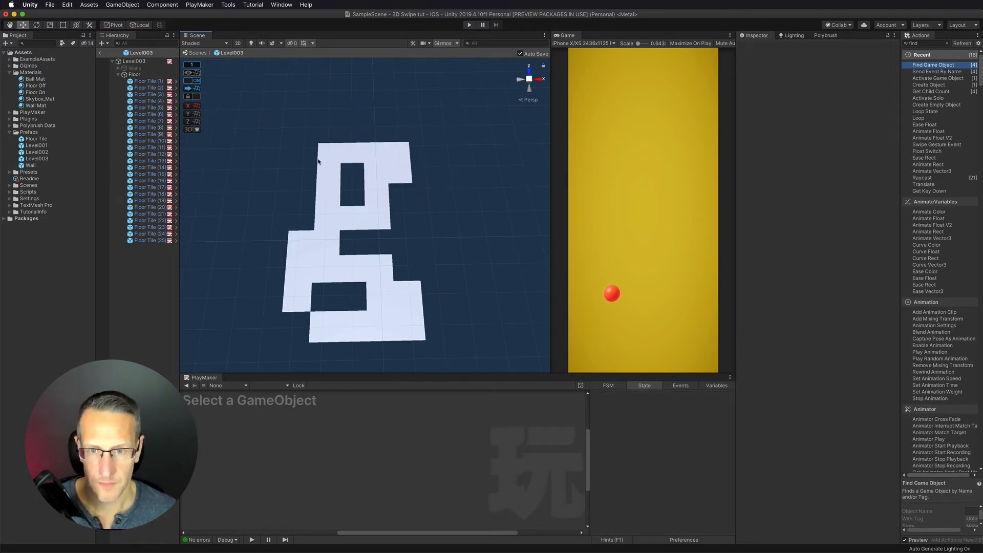
# Reactivate the Walls group and move all its wall blocks together to the right, clear of the floor tiles
pyautogui.click(118, 75)
pyautogui.click(118, 68)
pyautogui.click(135, 69)
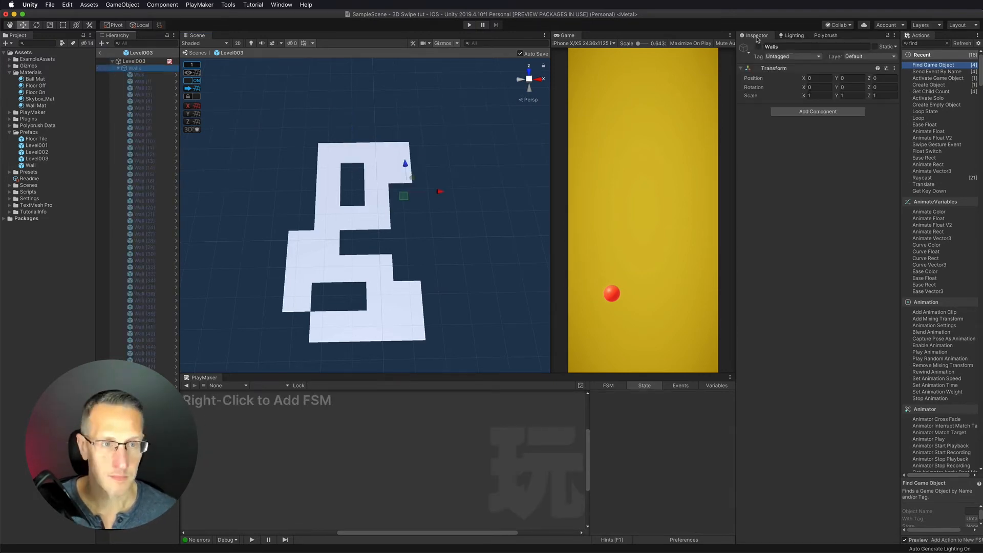
pyautogui.click(758, 46)
pyautogui.scroll(-5, 351, 260)
pyautogui.click(139, 75)
pyautogui.keyDown('shift'); pyautogui.click(144, 386); pyautogui.keyUp('shift')
pyautogui.click(423, 310)
pyautogui.moveTo(360, 296); pyautogui.dragTo(462, 293)
# Move the wall run along the old layout's lower-left edge against the lower-left side of the new floor
pyautogui.keyDown('shift'); pyautogui.click(425, 276); pyautogui.keyUp('shift')
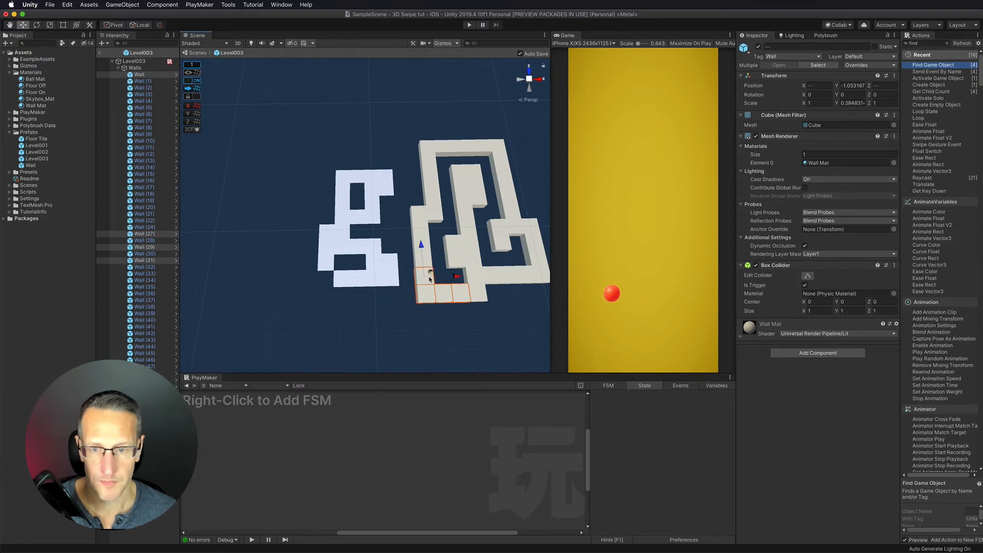
pyautogui.keyDown('shift'); pyautogui.click(424, 260); pyautogui.keyUp('shift')
pyautogui.keyDown('shift'); pyautogui.click(423, 245); pyautogui.keyUp('shift')
pyautogui.keyDown('shift'); pyautogui.click(422, 228); pyautogui.keyUp('shift')
pyautogui.keyDown('shift'); pyautogui.click(426, 214); pyautogui.keyUp('shift')
pyautogui.keyDown('shift'); pyautogui.click(436, 214); pyautogui.keyUp('shift')
pyautogui.moveTo(464, 214); pyautogui.dragTo(356, 221)
# Fill the notch at the floor's lower-left corner with one wall block and the lower opening with two
pyautogui.click(455, 258)
pyautogui.moveTo(459, 262); pyautogui.dragTo(329, 281)
pyautogui.click(453, 244)
pyautogui.keyDown('shift'); pyautogui.click(472, 245); pyautogui.keyUp('shift')
pyautogui.moveTo(474, 248); pyautogui.dragTo(362, 265)
# Enclose the bottom and lower-right side of the floor with groups of leftover wall blocks
pyautogui.moveTo(468, 279); pyautogui.dragTo(527, 273)
pyautogui.moveTo(521, 278); pyautogui.dragTo(405, 298)
pyautogui.moveTo(547, 282); pyautogui.dragTo(535, 258)
pyautogui.moveTo(534, 263); pyautogui.dragTo(403, 263)
# Place a row of three wall blocks and two single blocks around the gap in the middle of the floor
pyautogui.click(480, 226)
pyautogui.click(529, 226)
pyautogui.click(496, 227)
pyautogui.keyDown('shift'); pyautogui.click(513, 227); pyautogui.keyUp('shift')
pyautogui.keyDown('shift'); pyautogui.click(530, 227); pyautogui.keyUp('shift')
pyautogui.moveTo(529, 229); pyautogui.dragTo(358, 231)
pyautogui.click(435, 246)
pyautogui.click(423, 247)
pyautogui.click(468, 261)
pyautogui.moveTo(468, 260); pyautogui.dragTo(373, 231)
pyautogui.click(476, 294)
pyautogui.moveTo(475, 295); pyautogui.dragTo(389, 231)
# Move wall groups onto the upper part of the floor and delete the leftover blocks beside the level
pyautogui.moveTo(480, 233); pyautogui.dragTo(394, 161)
pyautogui.moveTo(462, 200); pyautogui.dragTo(325, 201)
pyautogui.moveTo(480, 200); pyautogui.dragTo(353, 201)
pyautogui.moveTo(445, 154); pyautogui.dragTo(524, 247)
pyautogui.press('super+BackSpace')
pyautogui.click(197, 52)
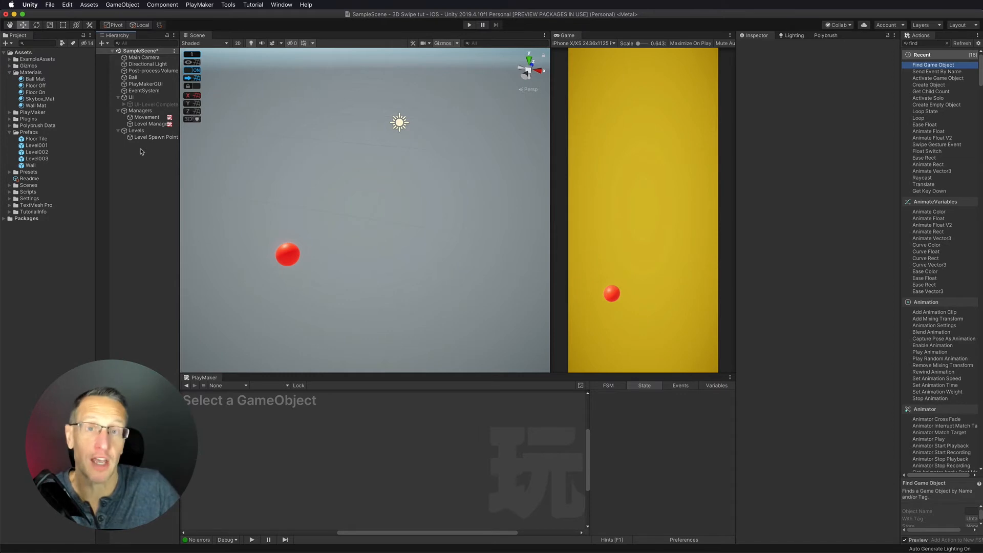
# Check the level prefabs, delete Level003's surplus wall block at the lower-left corner, and return to SampleScene
pyautogui.click(42, 160)
pyautogui.doubleClick(36, 148)
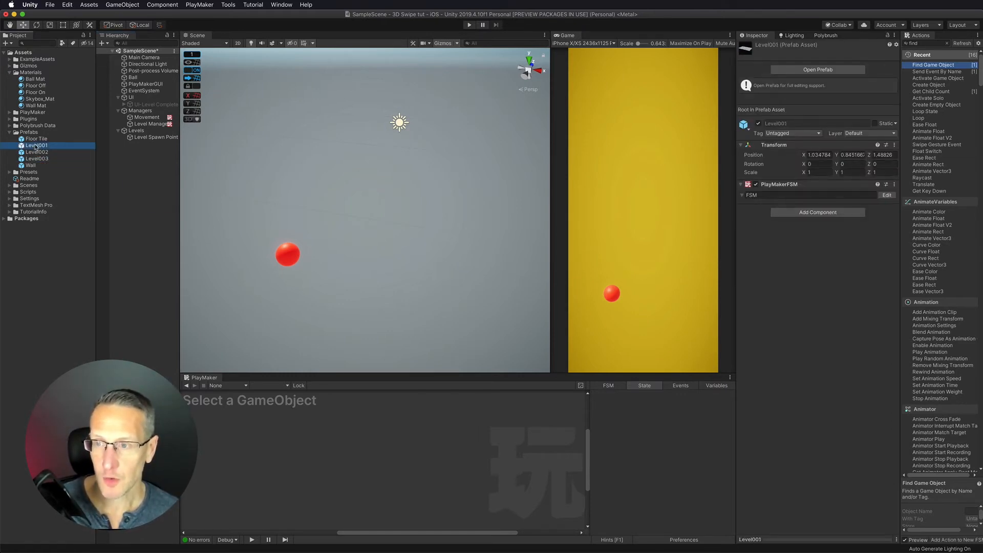
pyautogui.doubleClick(36, 152)
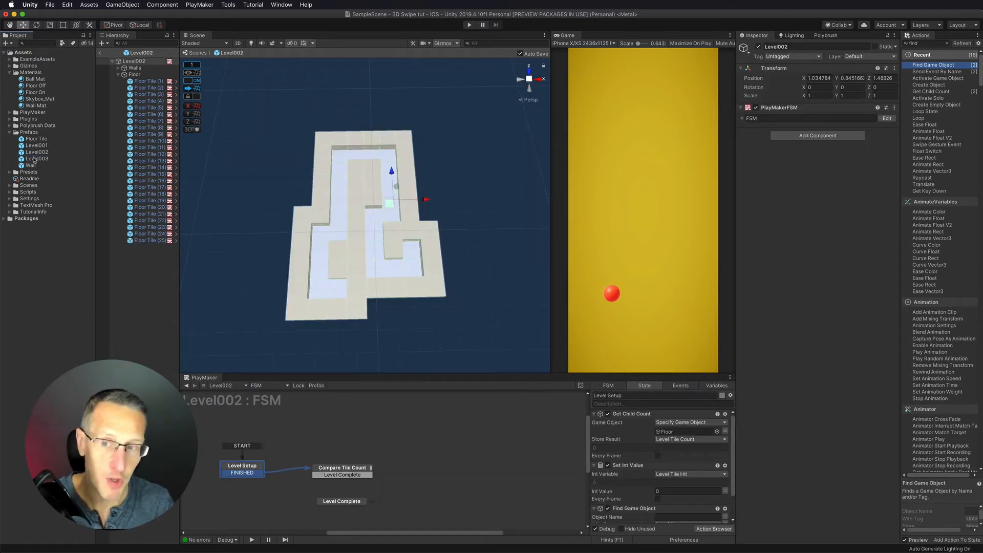
pyautogui.doubleClick(36, 158)
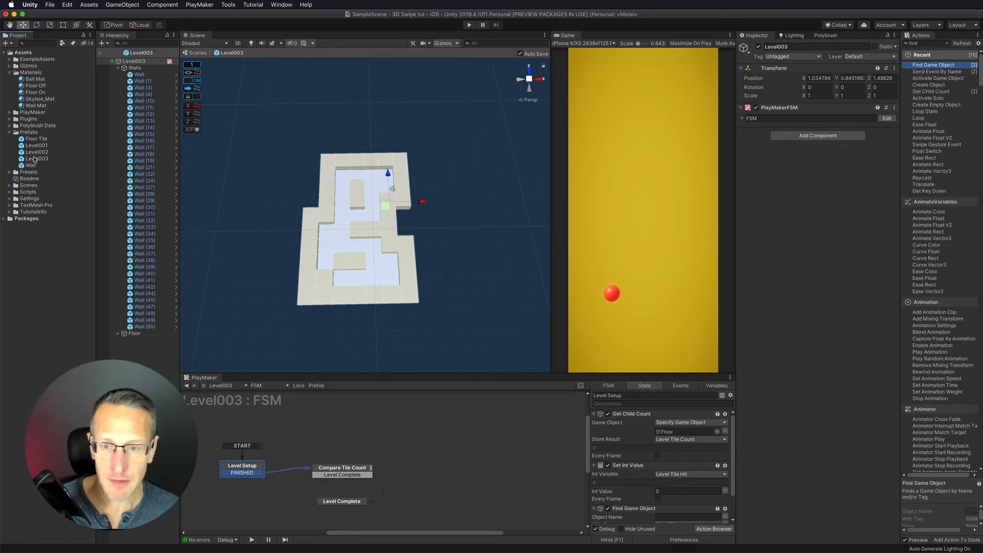
pyautogui.click(318, 296)
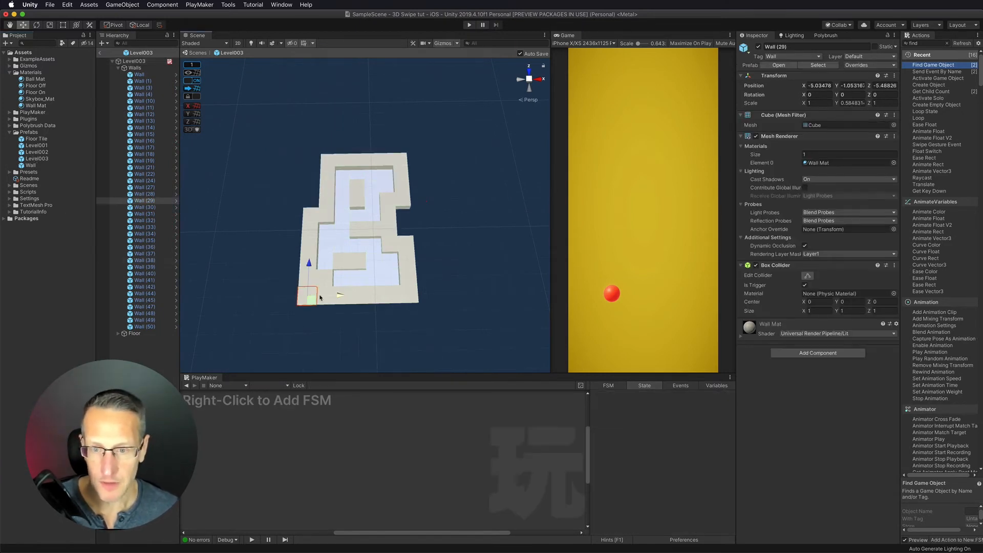
pyautogui.press('super+BackSpace')
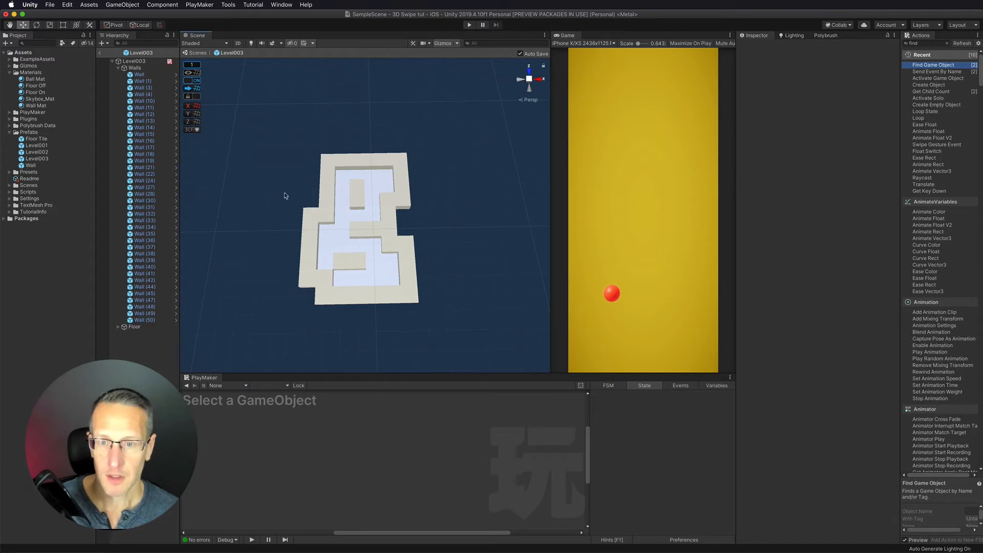
pyautogui.click(118, 67)
pyautogui.click(133, 69)
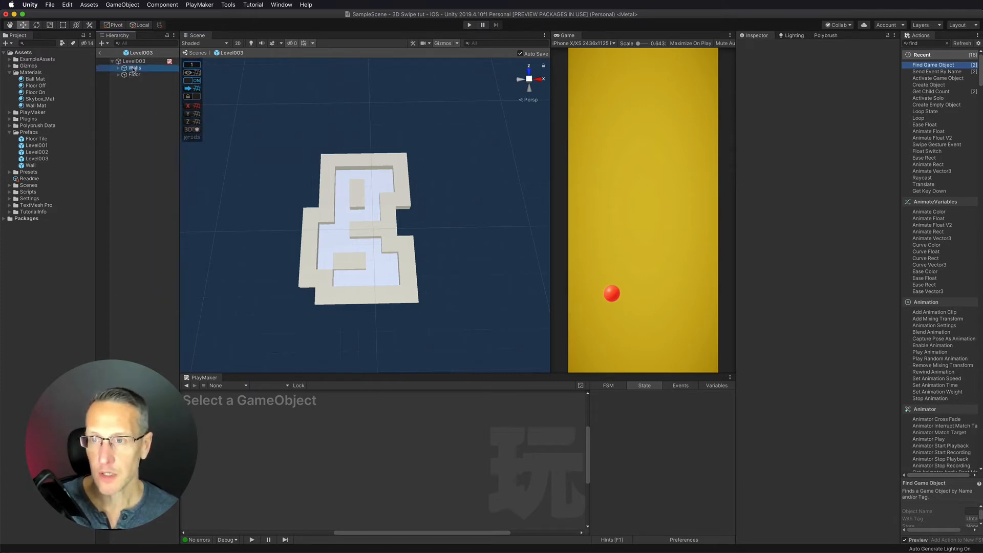
pyautogui.click(195, 53)
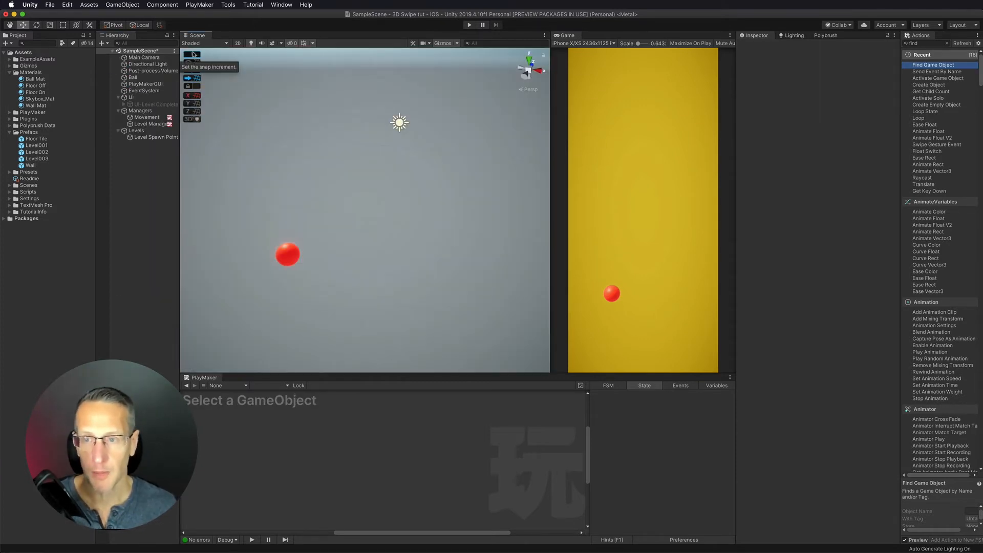
# Add an array variable named Levels with array type GameObject to the Level Manager FSM
pyautogui.click(140, 125)
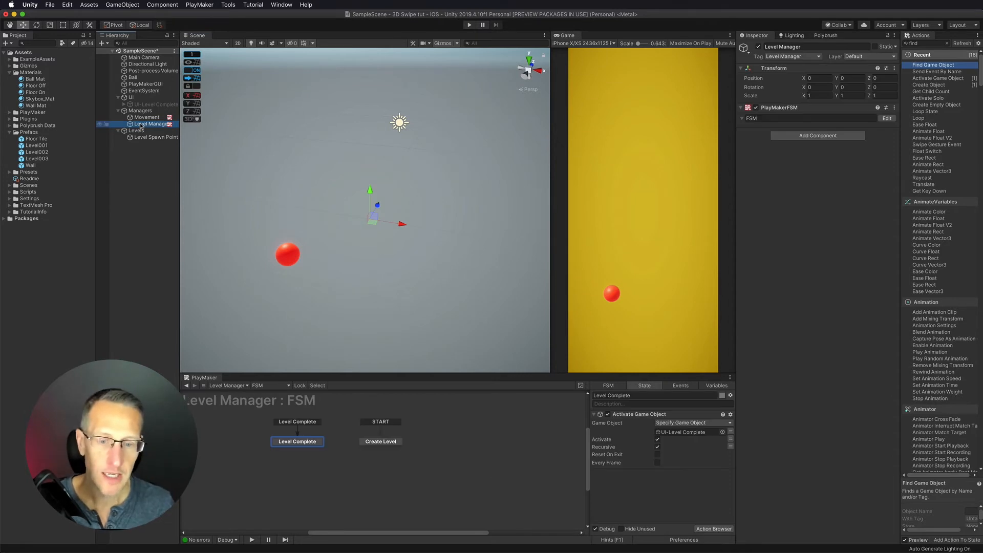
pyautogui.click(379, 442)
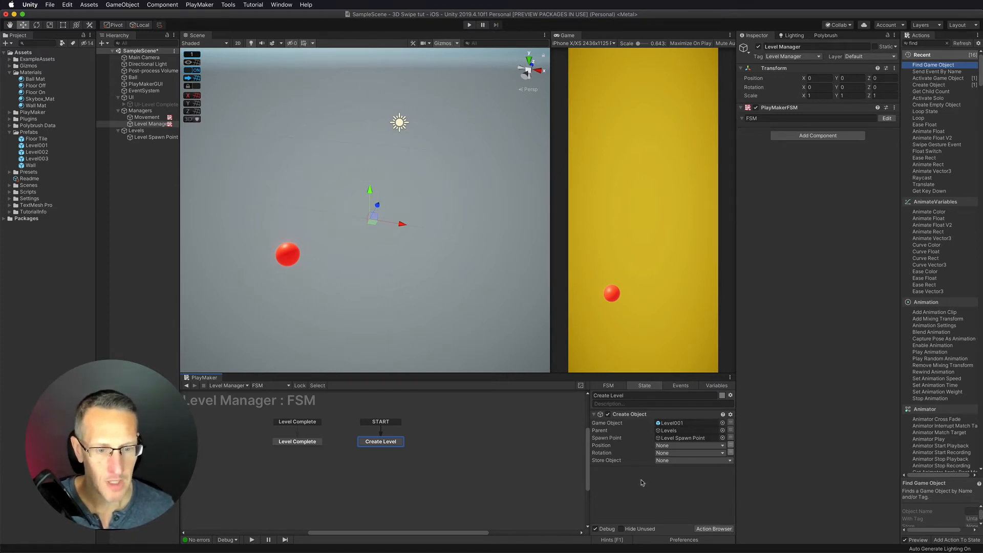
pyautogui.click(717, 387)
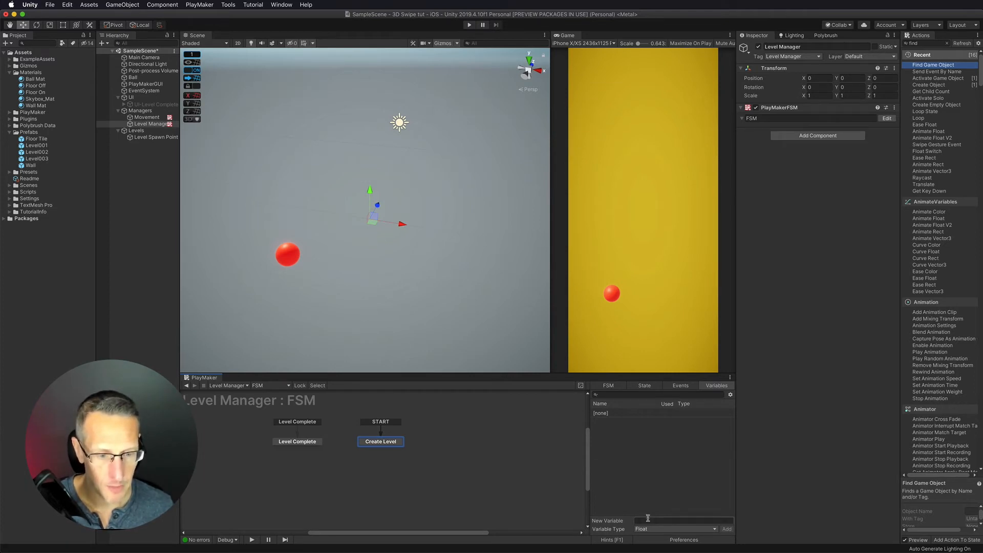
pyautogui.write('Levels')
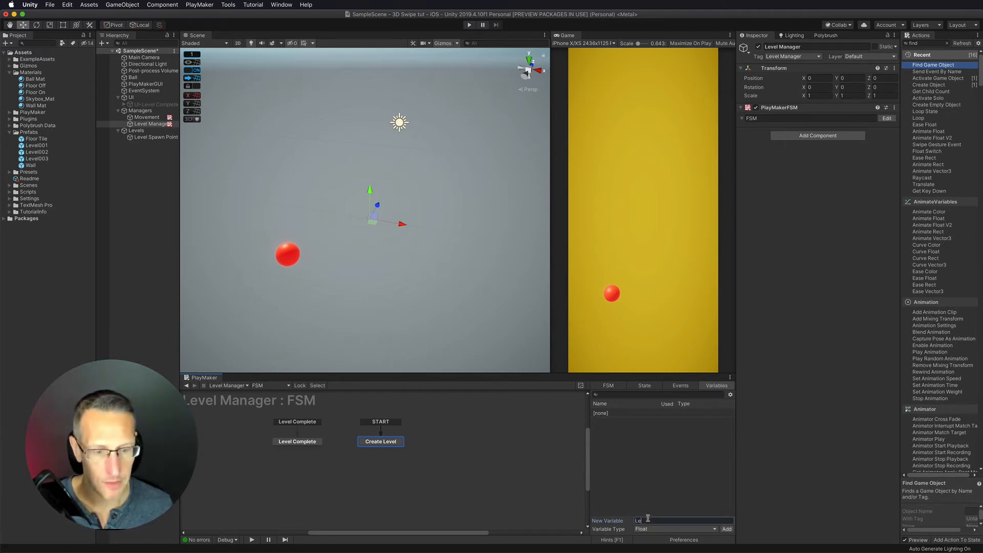
pyautogui.click(675, 530)
pyautogui.moveTo(680, 549)
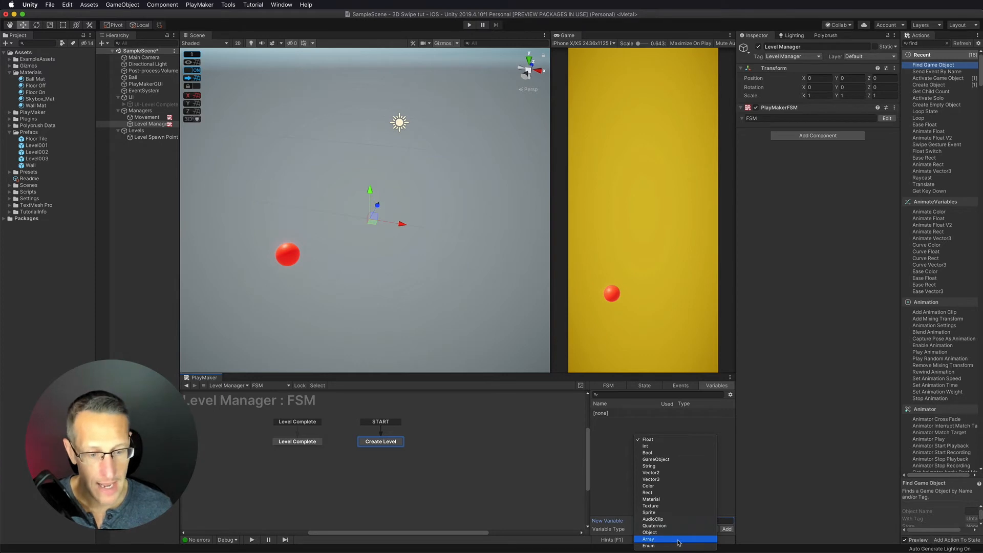
pyautogui.click(650, 540)
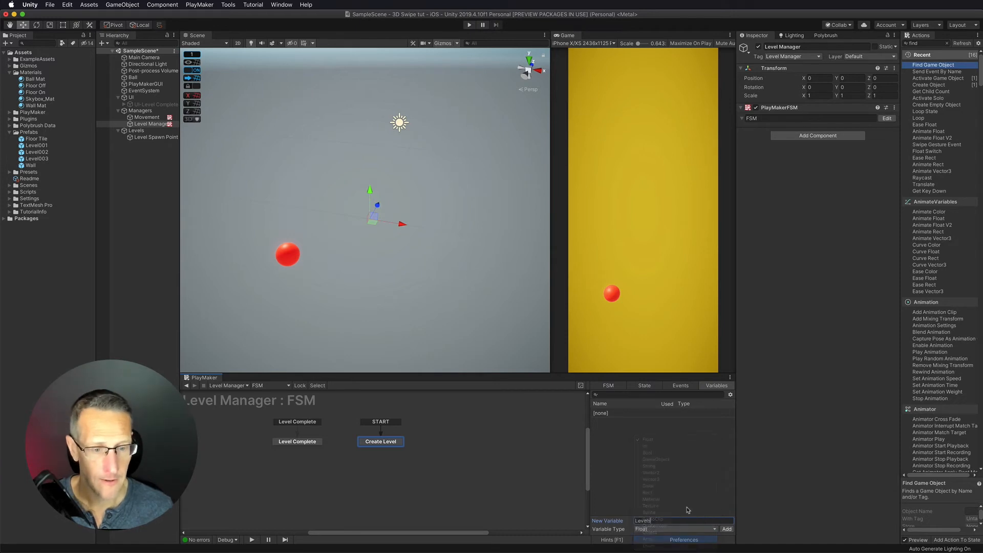
pyautogui.click(727, 529)
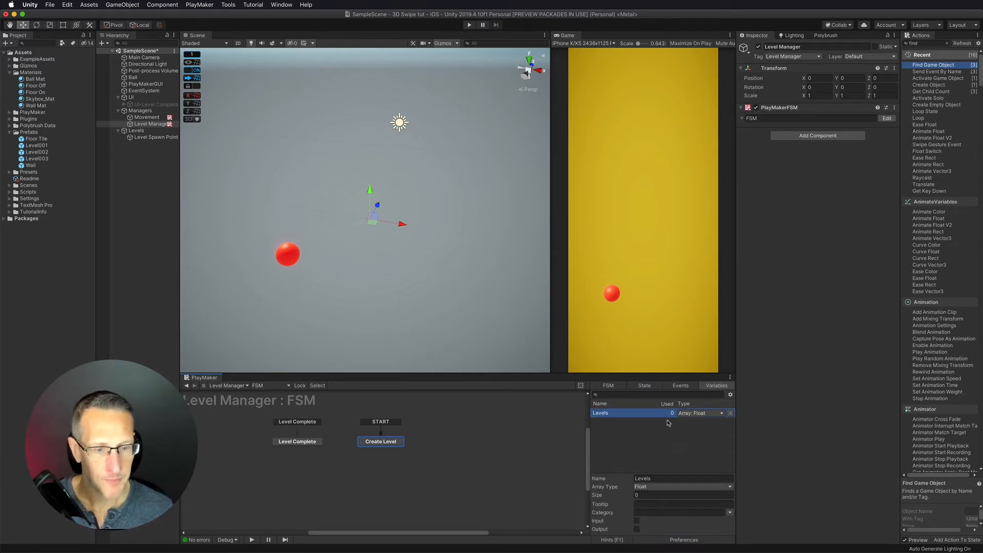
pyautogui.click(662, 488)
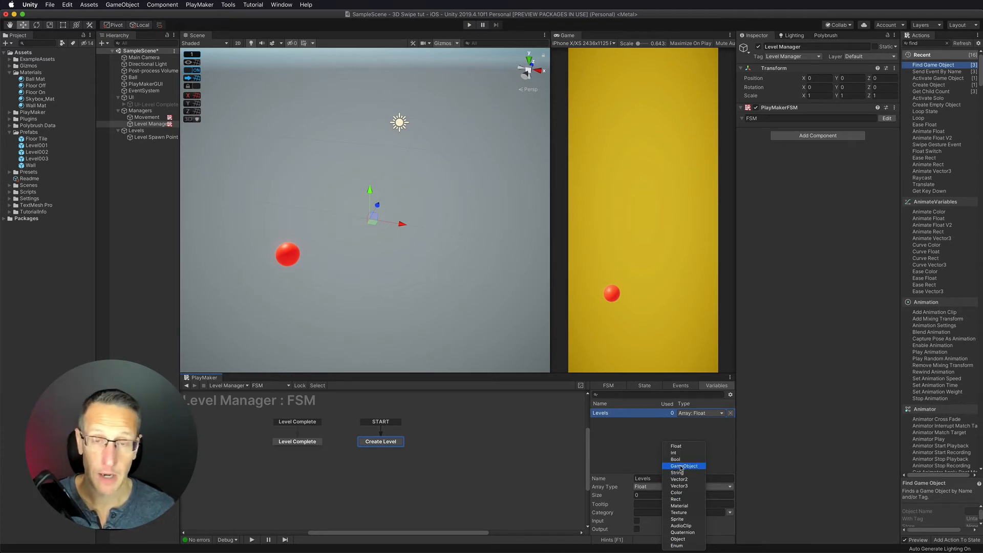
pyautogui.click(681, 466)
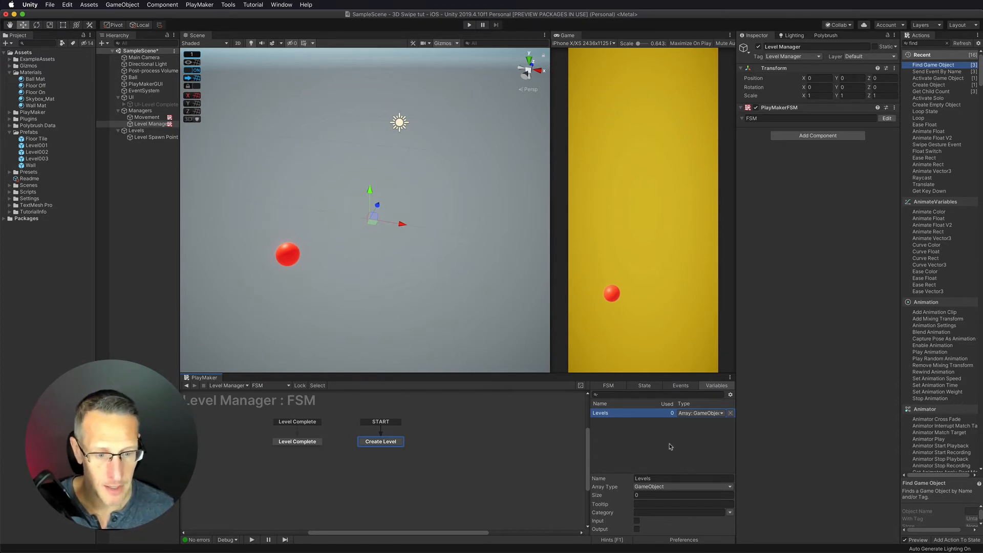
# Set the Levels array size to 3 and assign Level001, Level002 and Level003 to elements 0, 1 and 2
pyautogui.click(644, 495)
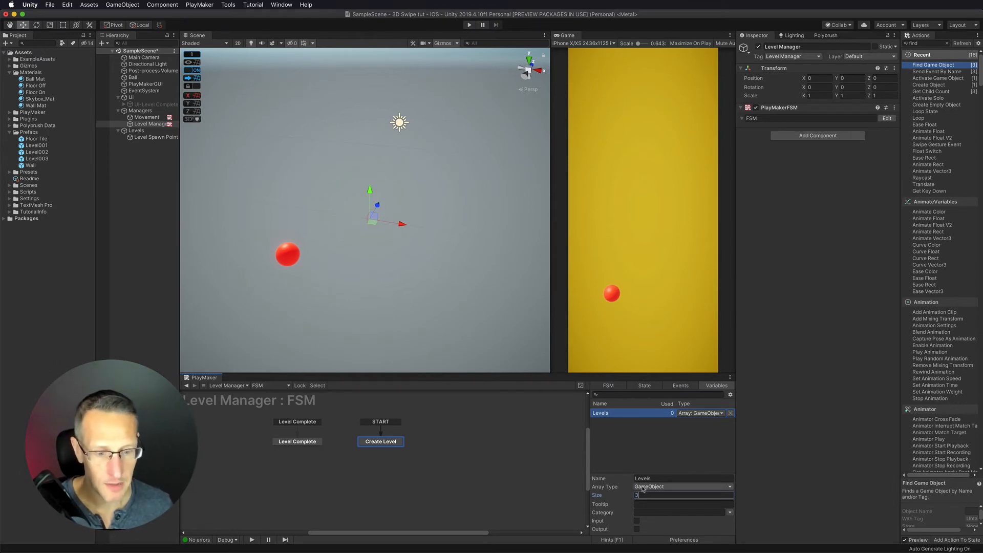
pyautogui.press('Return')
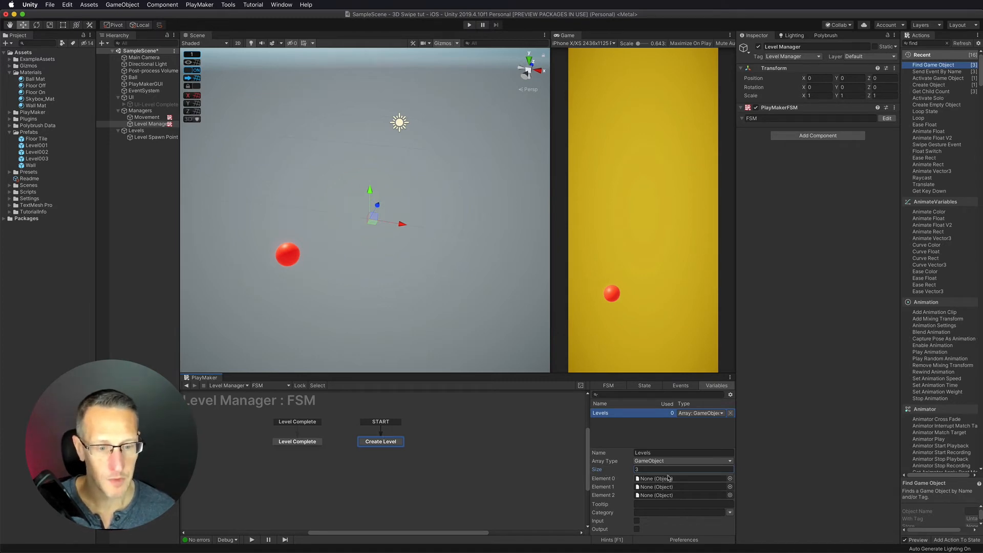
pyautogui.moveTo(48, 145); pyautogui.dragTo(687, 479)
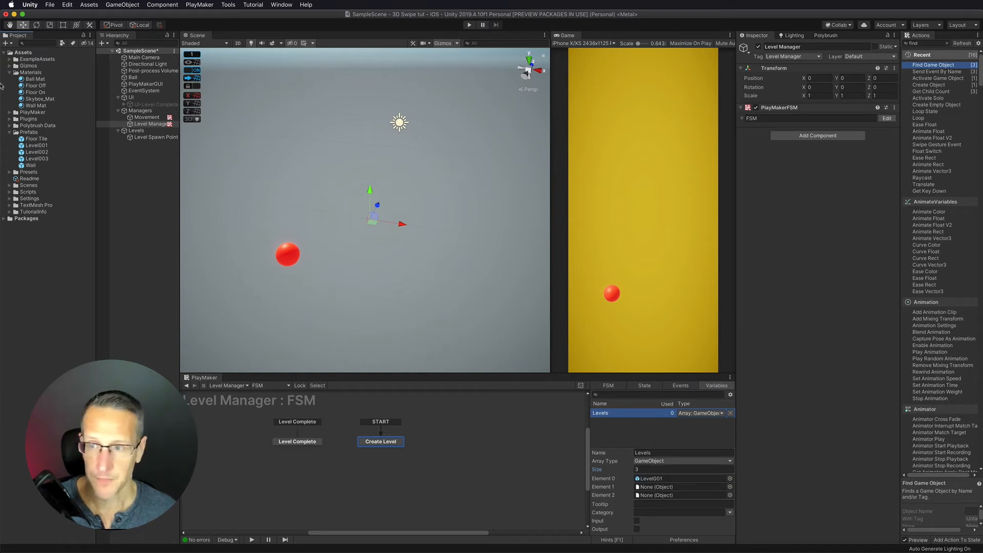
pyautogui.moveTo(40, 152); pyautogui.dragTo(681, 486)
pyautogui.moveTo(34, 159); pyautogui.dragTo(672, 496)
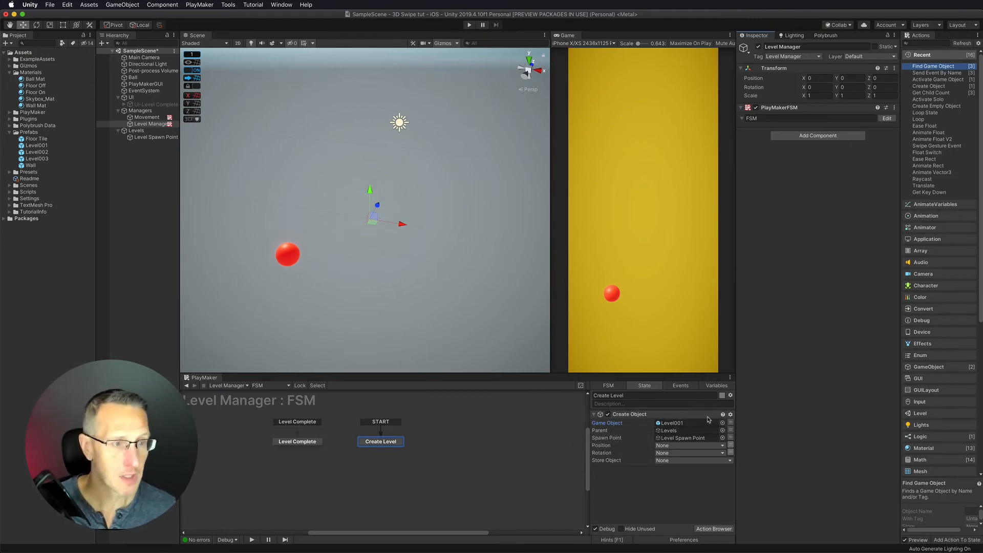
# Add an Array Get Random action above Create Object in the Create Level state and set its array to Levels
pyautogui.click(928, 46)
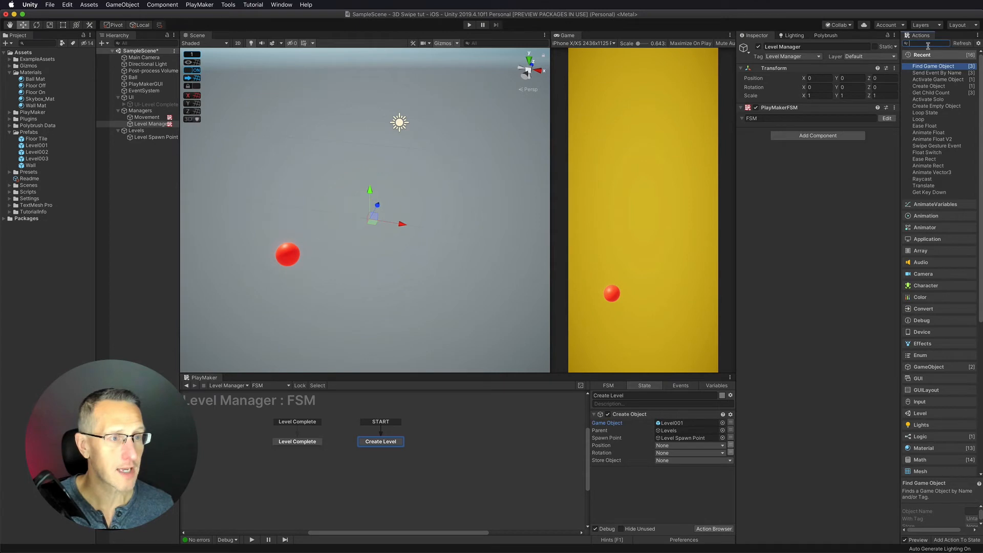
pyautogui.write('array')
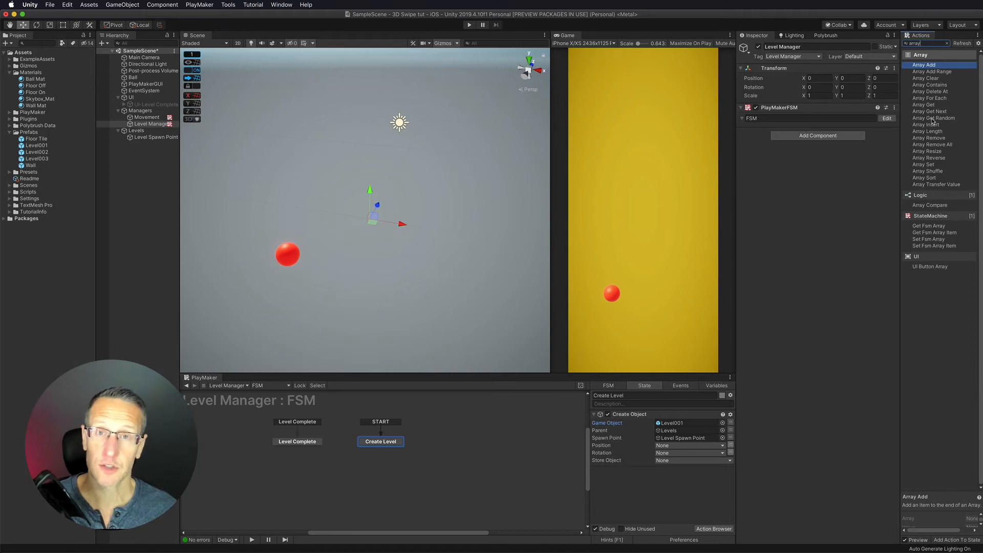
pyautogui.moveTo(932, 118); pyautogui.dragTo(653, 414)
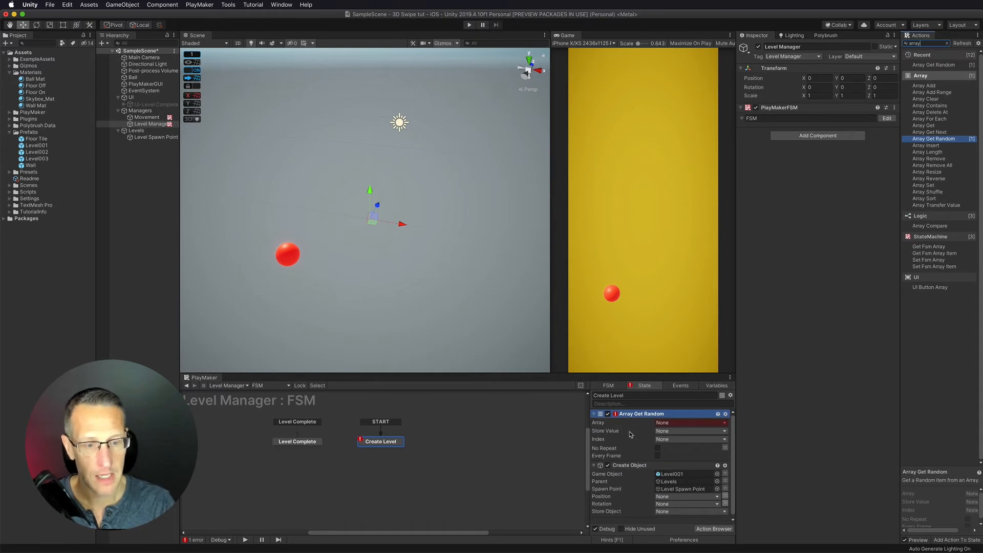
pyautogui.click(687, 423)
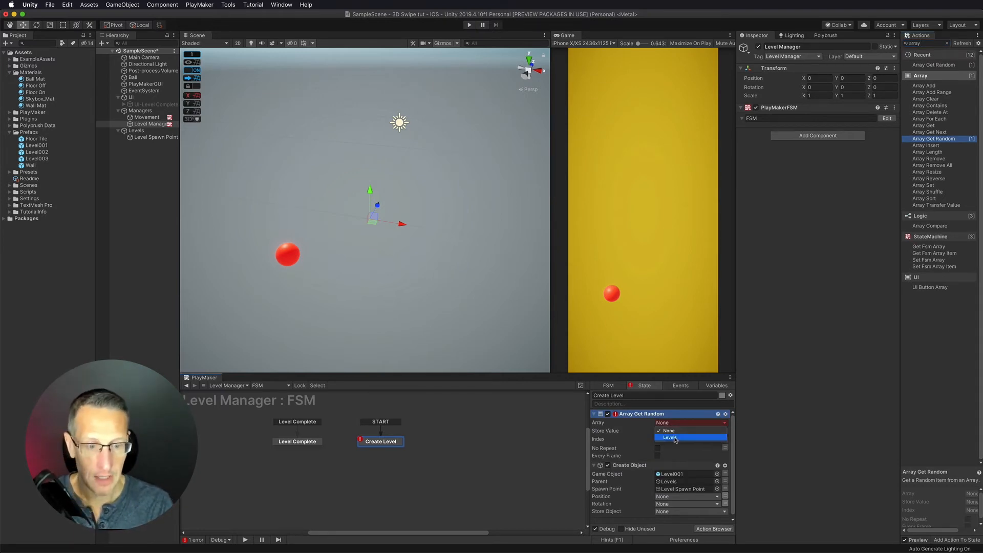
pyautogui.click(675, 438)
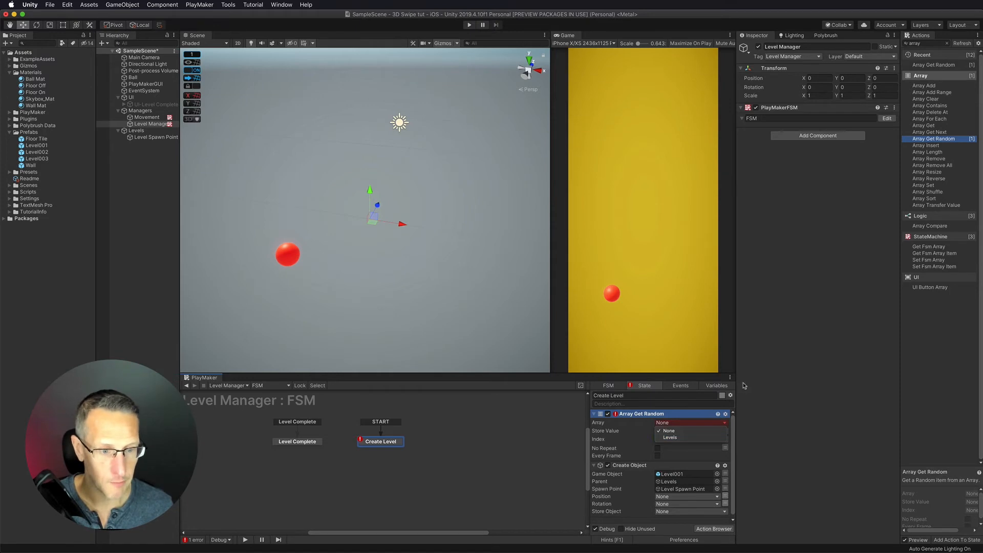
pyautogui.click(716, 386)
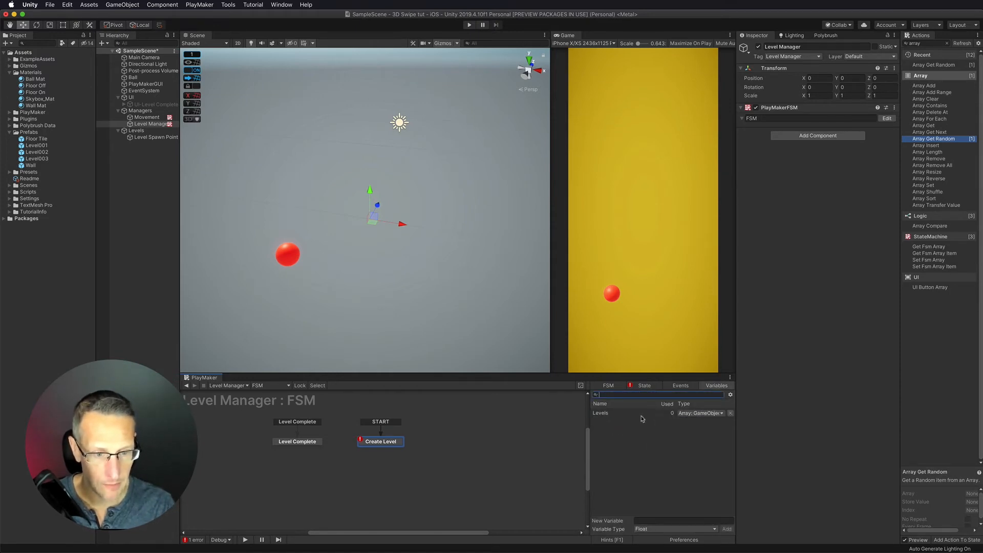
pyautogui.click(639, 414)
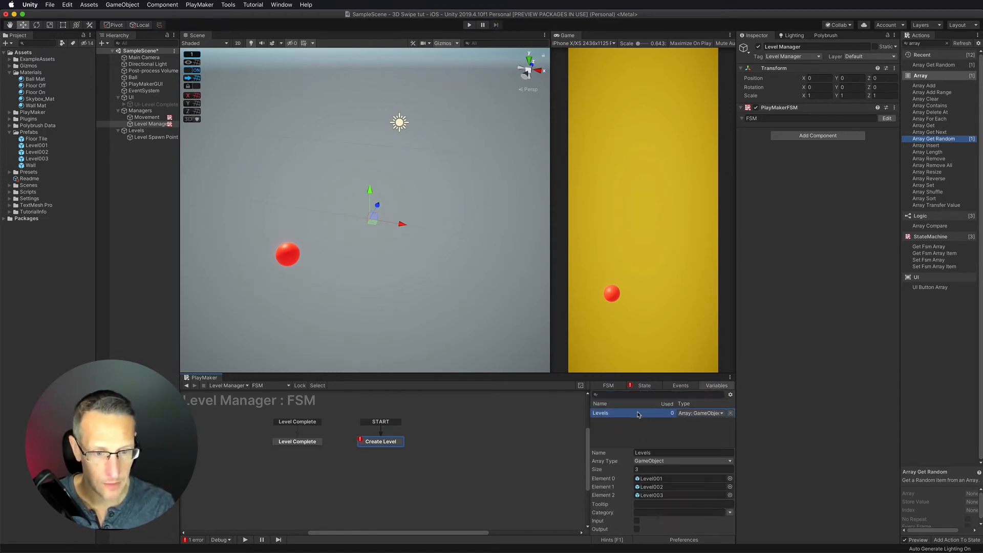
pyautogui.click(645, 386)
pyautogui.click(689, 423)
pyautogui.click(688, 438)
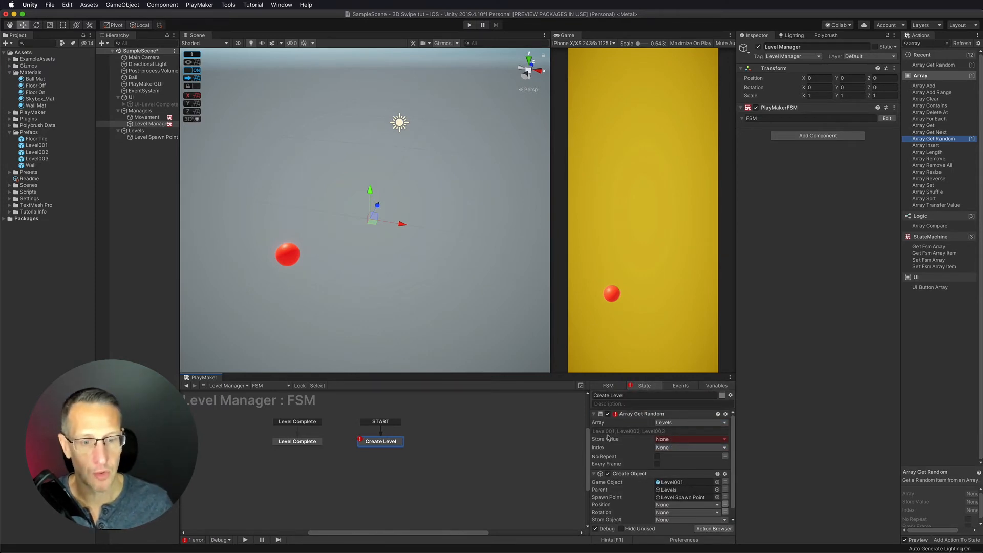
# Store the Array Get Random value in a new variable named Chosen Level
pyautogui.click(669, 440)
pyautogui.click(675, 456)
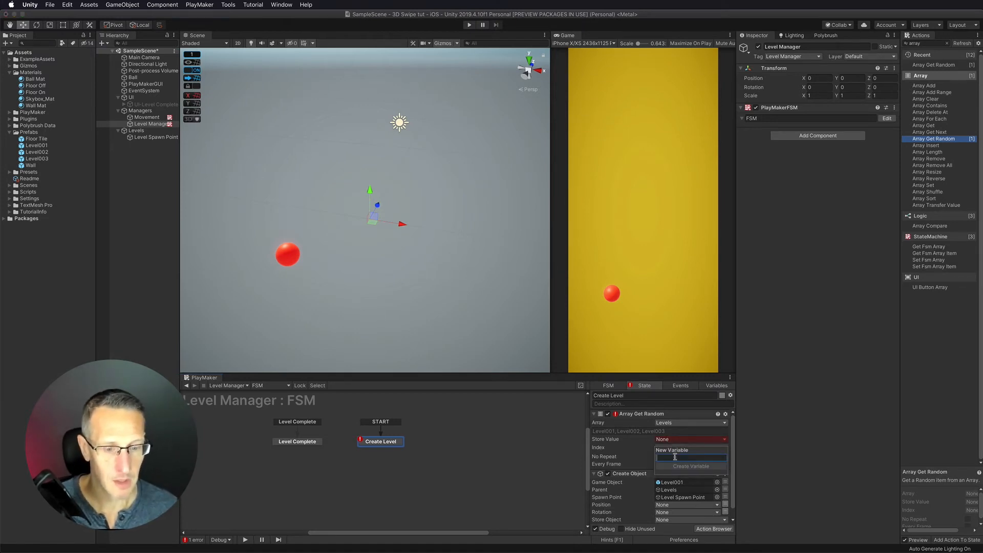
pyautogui.write('Chosen')
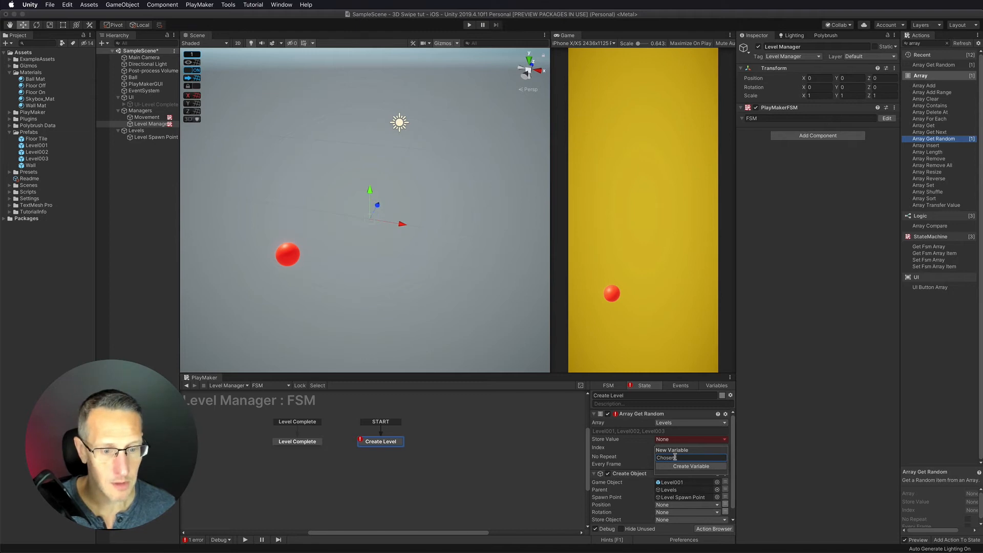
pyautogui.write(' Level')
pyautogui.press('Return')
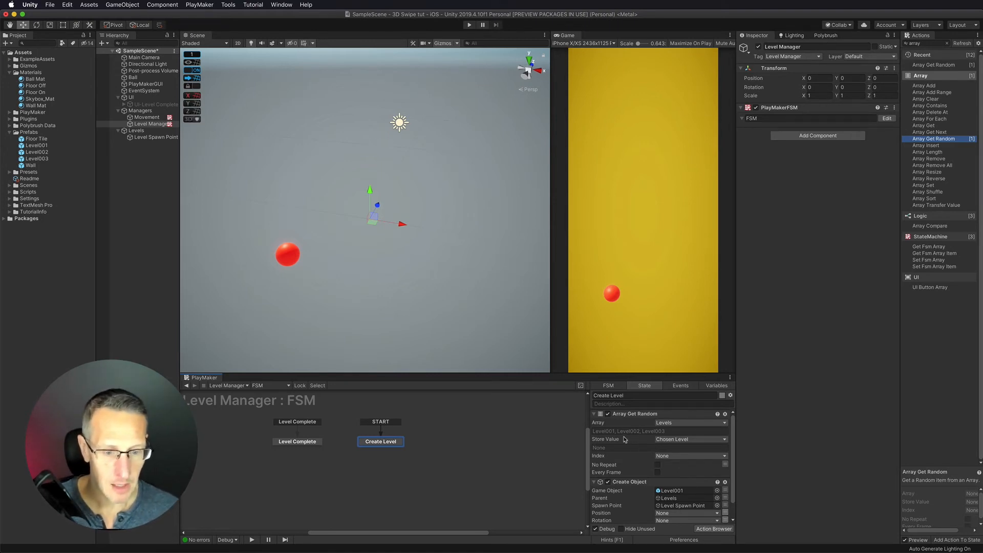
# Enable No Repeat on the Array Get Random action in the Create Level state
pyautogui.click(658, 465)
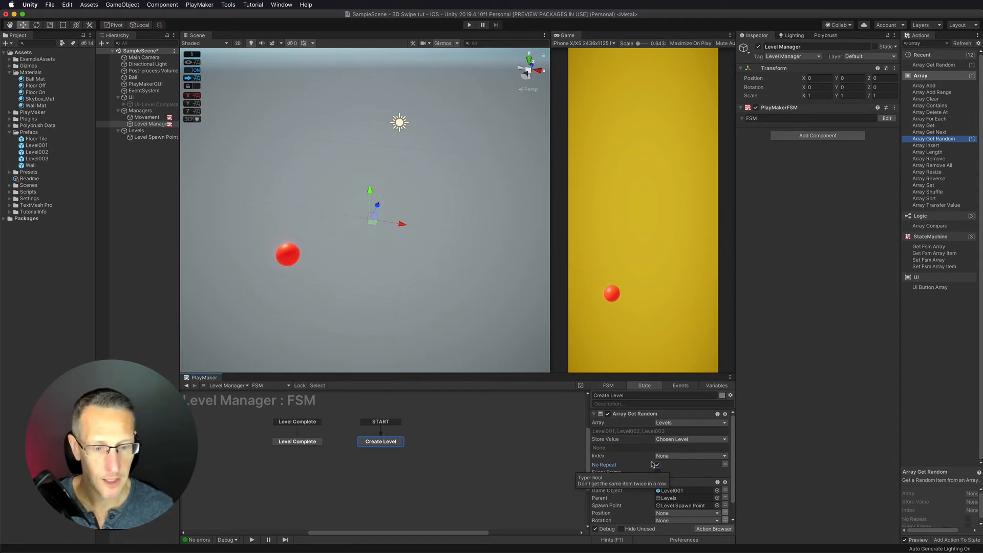
pyautogui.scroll(-1, 630, 457)
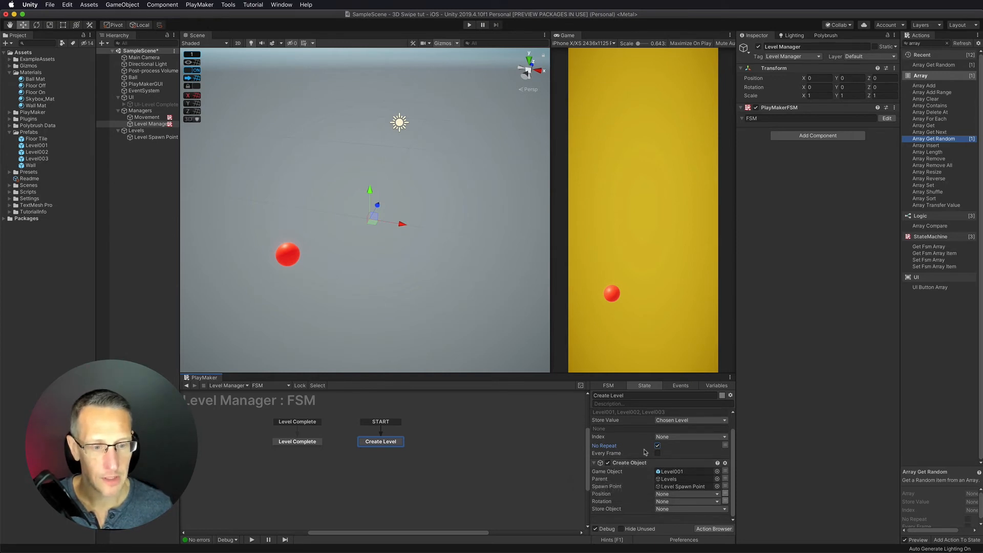
pyautogui.scroll(1, 643, 436)
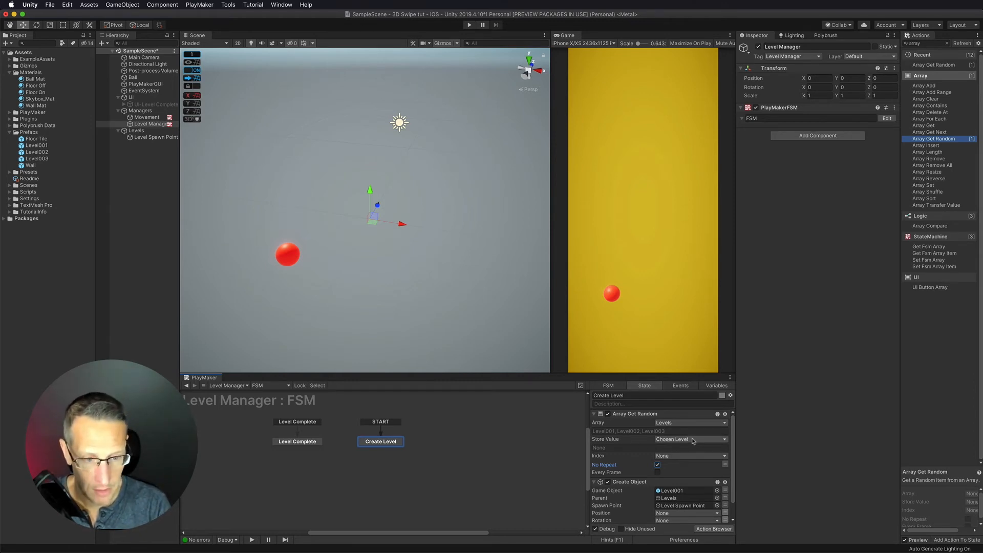
# Switch the Create Object action's Game Object to a variable and set it to Chosen Level
pyautogui.scroll(-2, 693, 441)
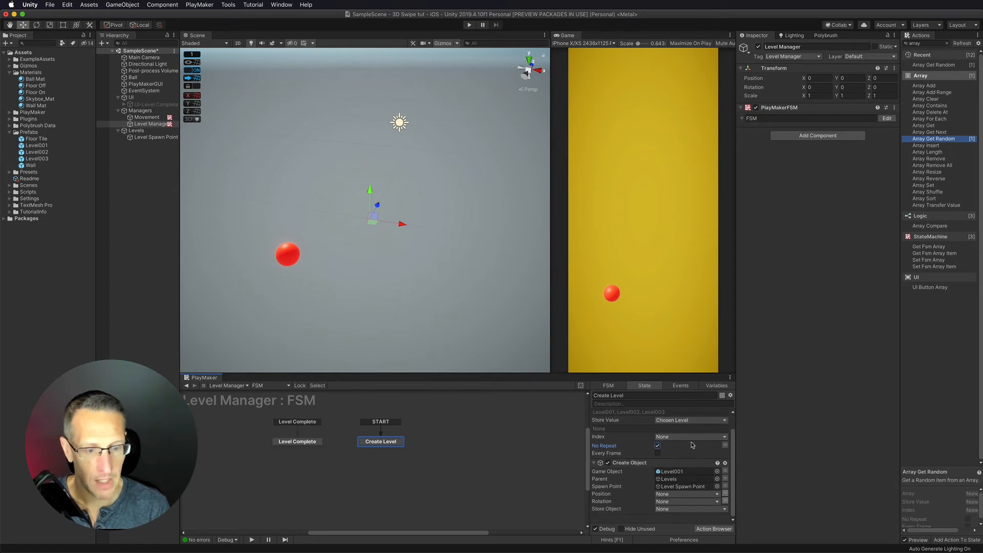
pyautogui.click(725, 471)
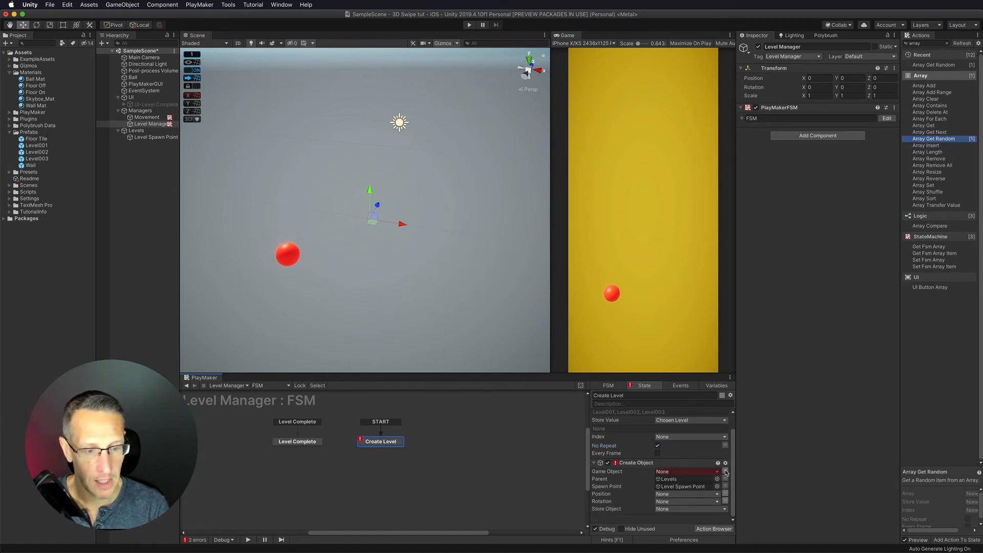
pyautogui.click(704, 471)
pyautogui.click(684, 487)
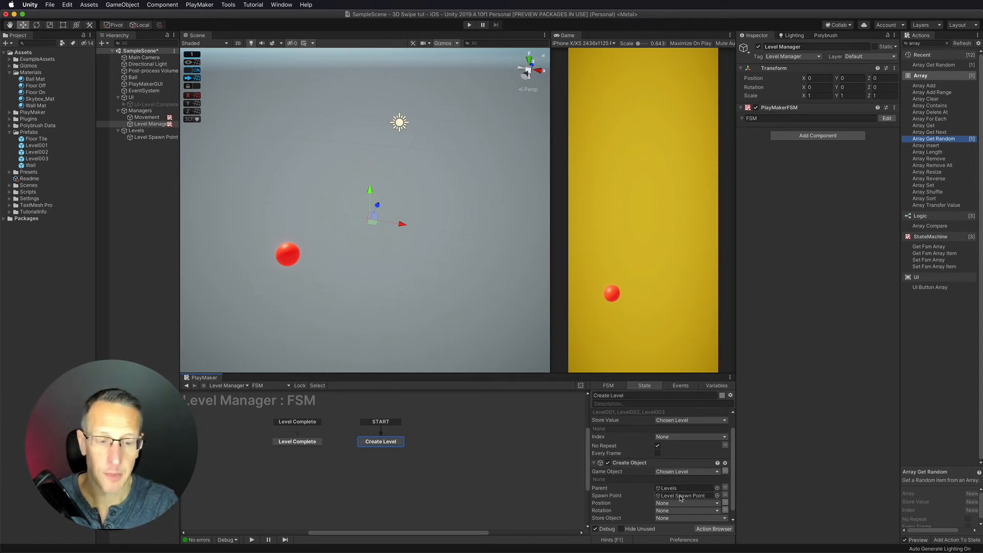
pyautogui.scroll(-1, 642, 469)
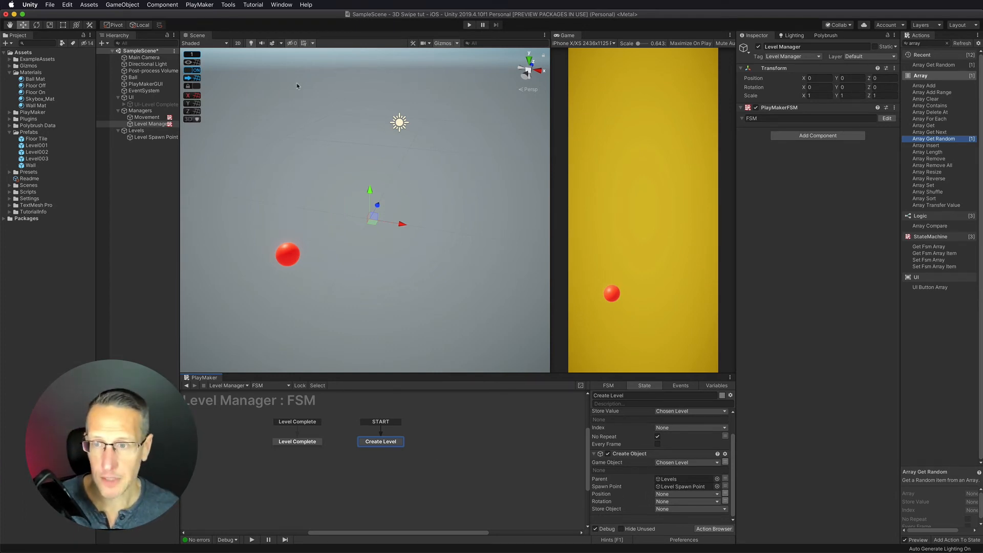
# Play-test the scene by moving the ball up, right and down through the spawned maze, and stop play mode
pyautogui.click(469, 25)
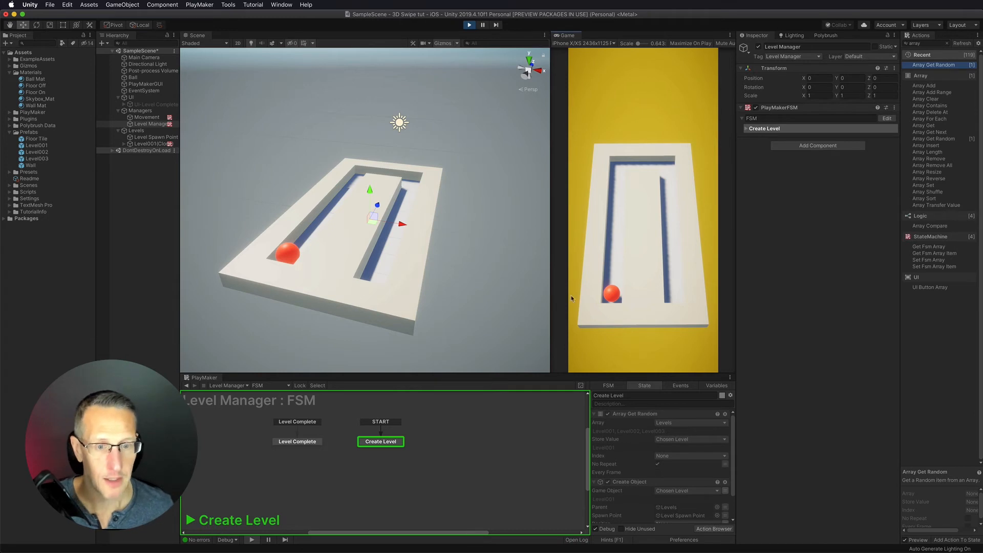
pyautogui.press('Up')
pyautogui.press('Right')
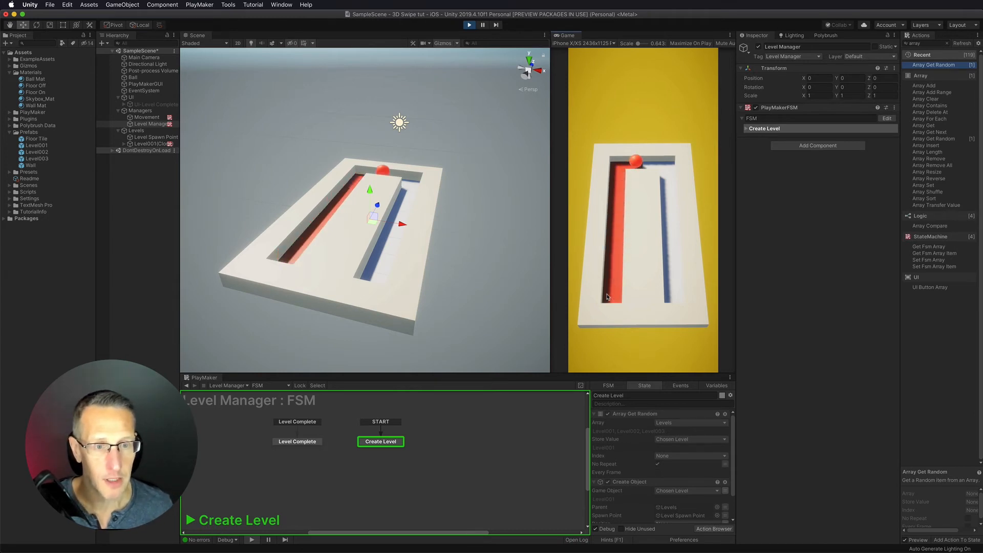
pyautogui.press('Down')
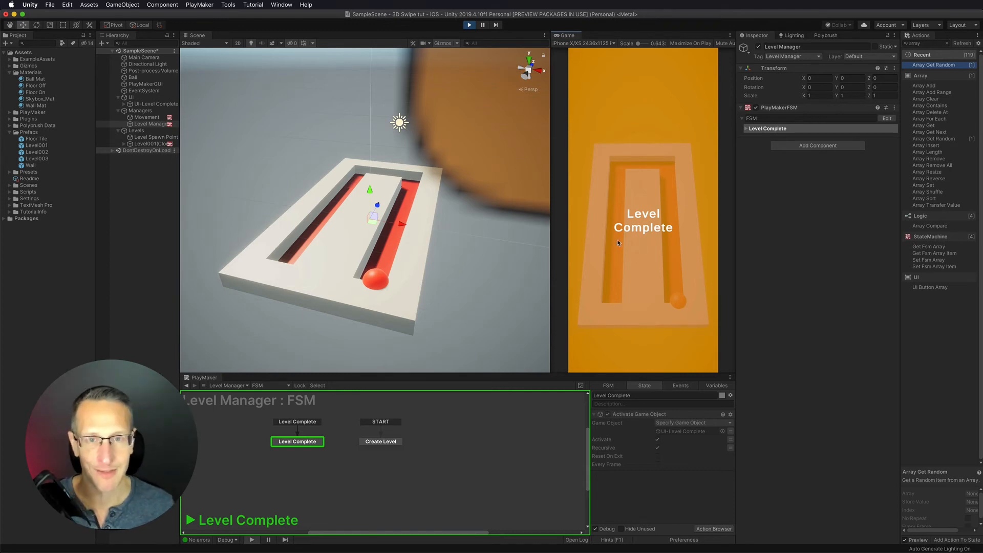
pyautogui.click(470, 25)
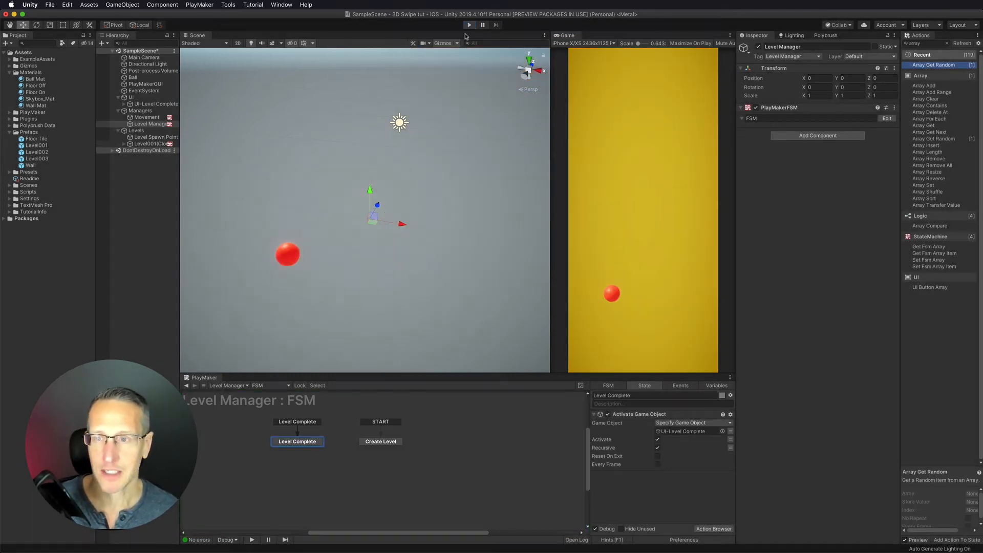
# Activate the UI-Level Complete canvas and add a TextMeshPro button as its child
pyautogui.click(132, 105)
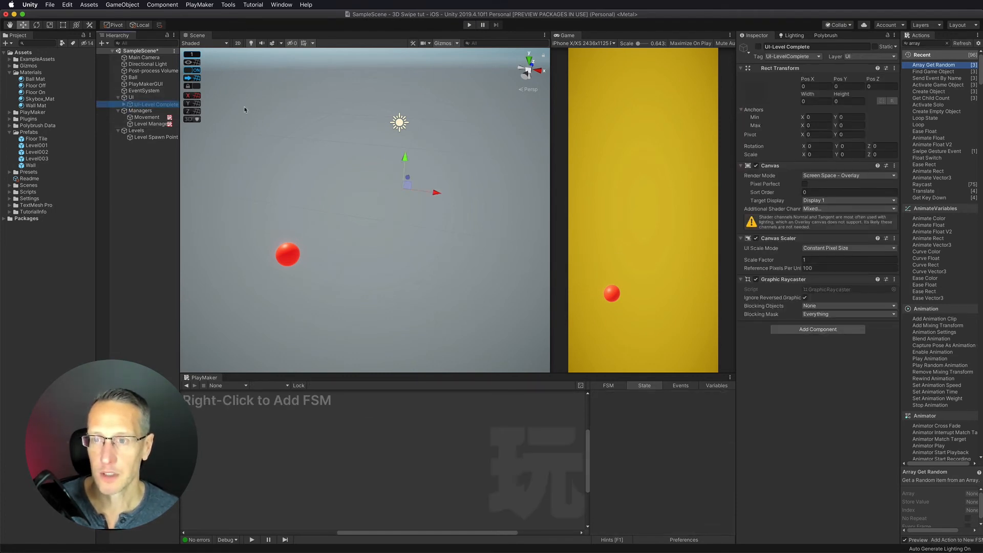
pyautogui.click(124, 104)
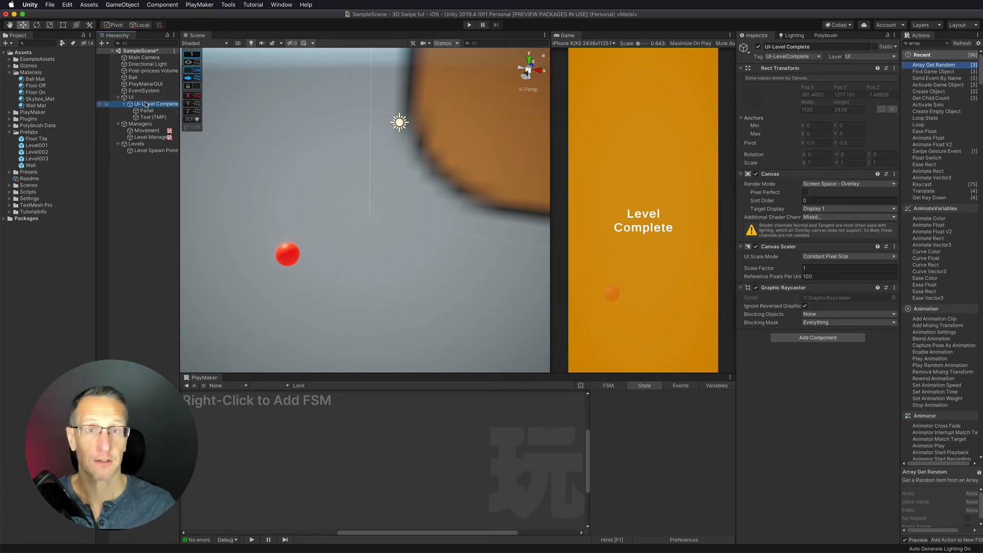
pyautogui.rightClick(147, 105)
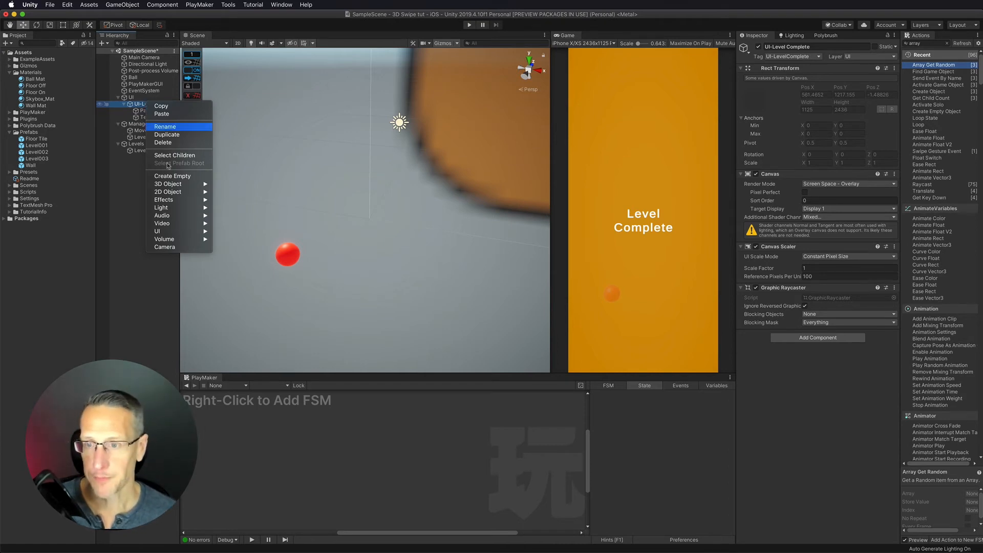
pyautogui.moveTo(168, 184)
pyautogui.moveTo(164, 231)
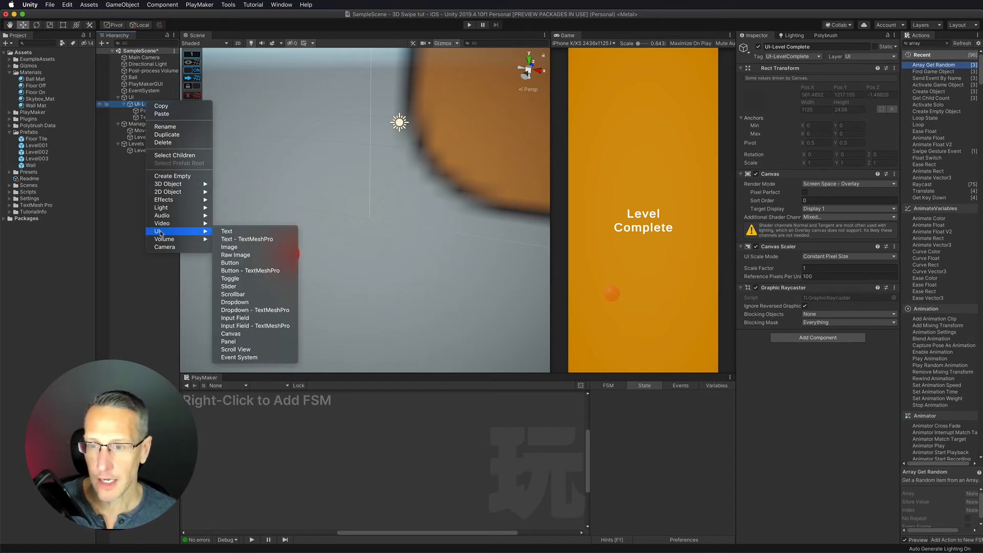
pyautogui.click(234, 270)
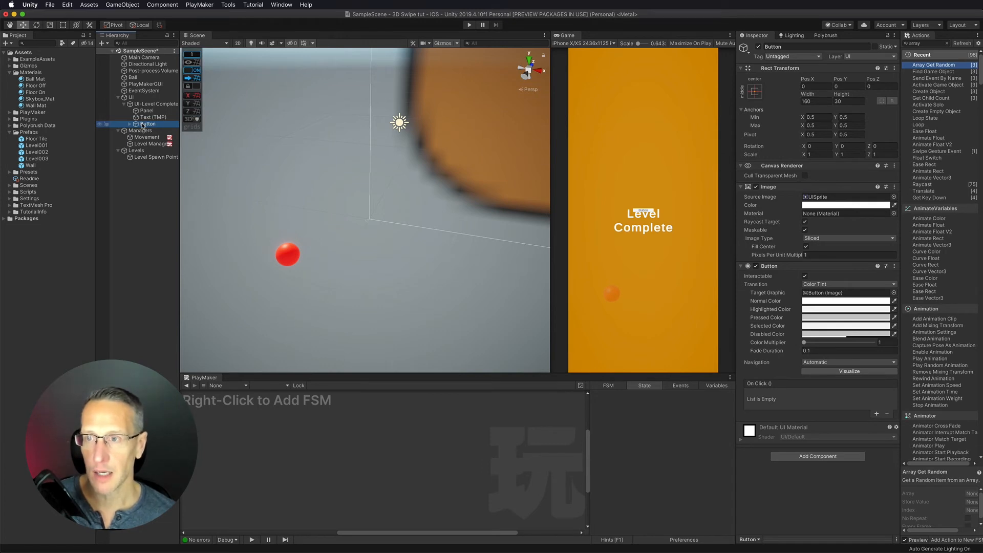
# Move the button below the Level Complete text to about Y -540 and enlarge it to about 461 by 130
pyautogui.press('t')
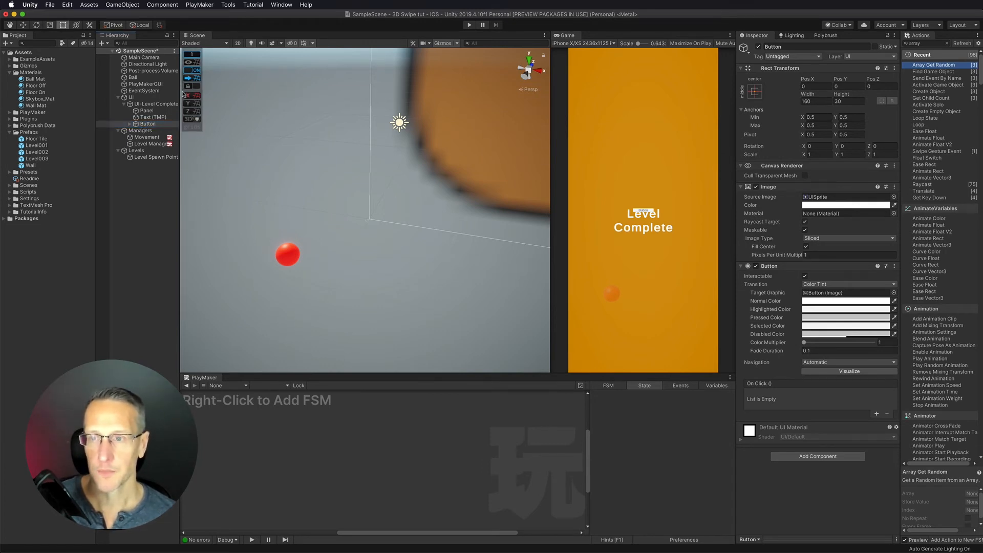
pyautogui.doubleClick(148, 124)
pyautogui.keyDown('alt'); pyautogui.moveTo(371, 148); pyautogui.dragTo(368, 150); pyautogui.keyUp('alt')
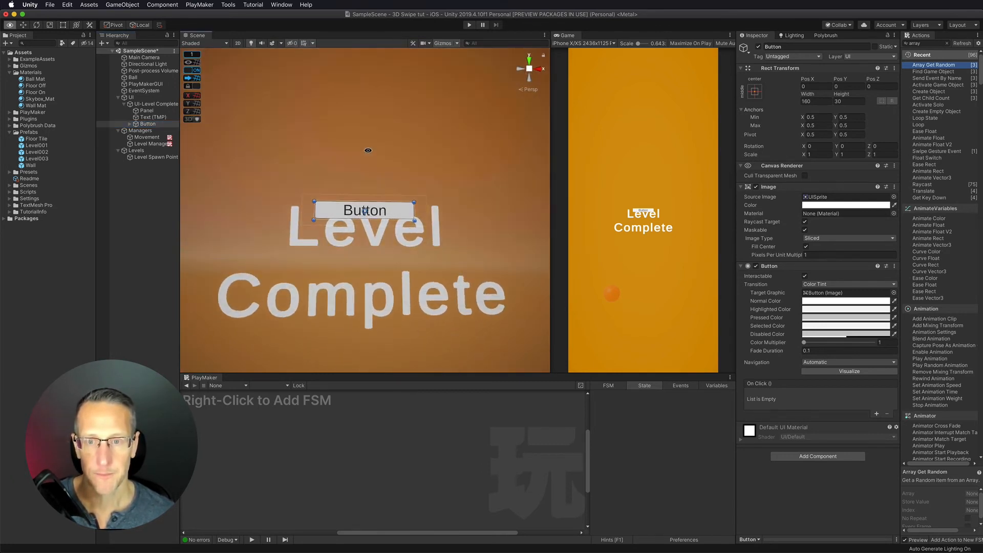
pyautogui.moveTo(357, 211); pyautogui.dragTo(403, 544)
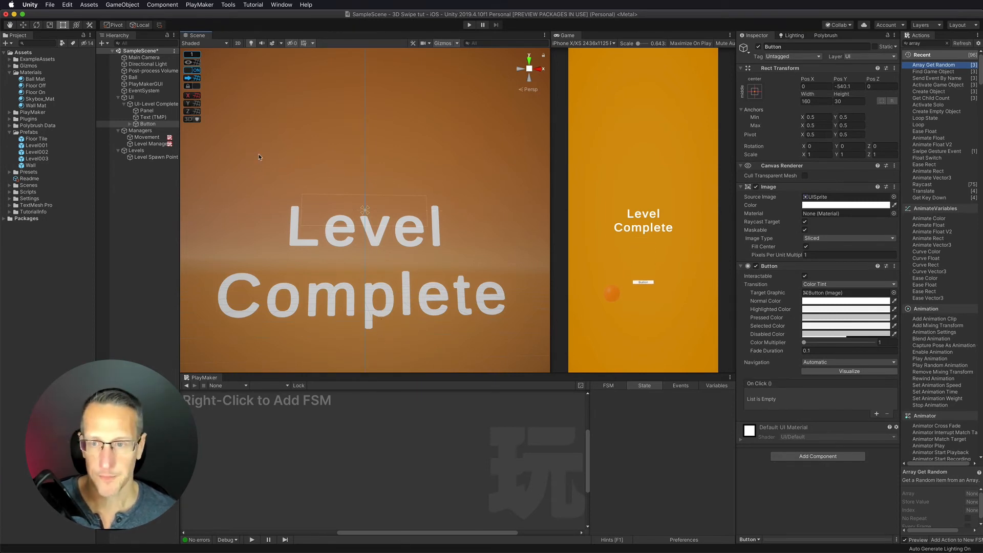
pyautogui.scroll(-6, 287, 191)
pyautogui.moveTo(310, 279); pyautogui.dragTo(324, 215, button='middle')
pyautogui.keyDown('alt'); pyautogui.moveTo(357, 222); pyautogui.dragTo(331, 214); pyautogui.keyUp('alt')
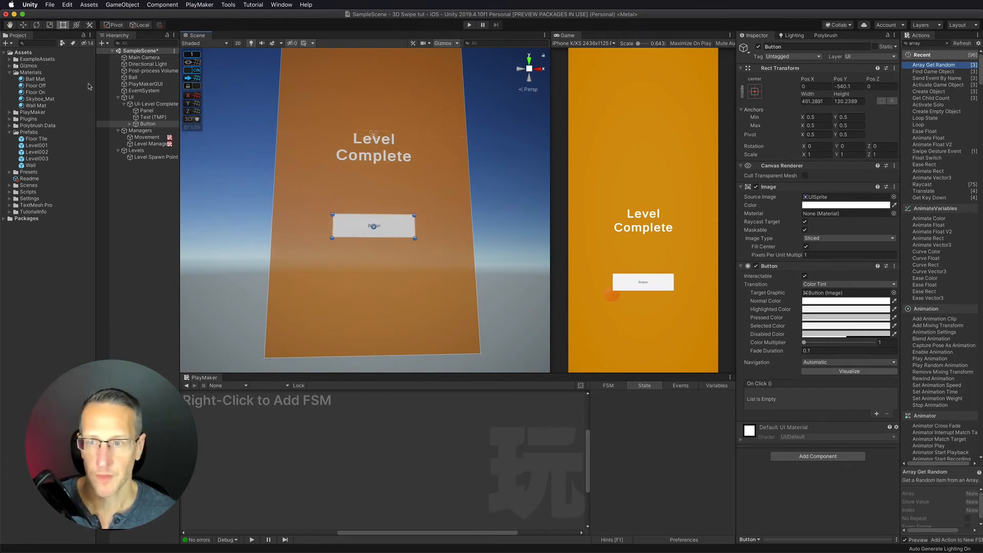
# Change the button's label text to NEXT LEVEL
pyautogui.click(130, 124)
pyautogui.click(148, 131)
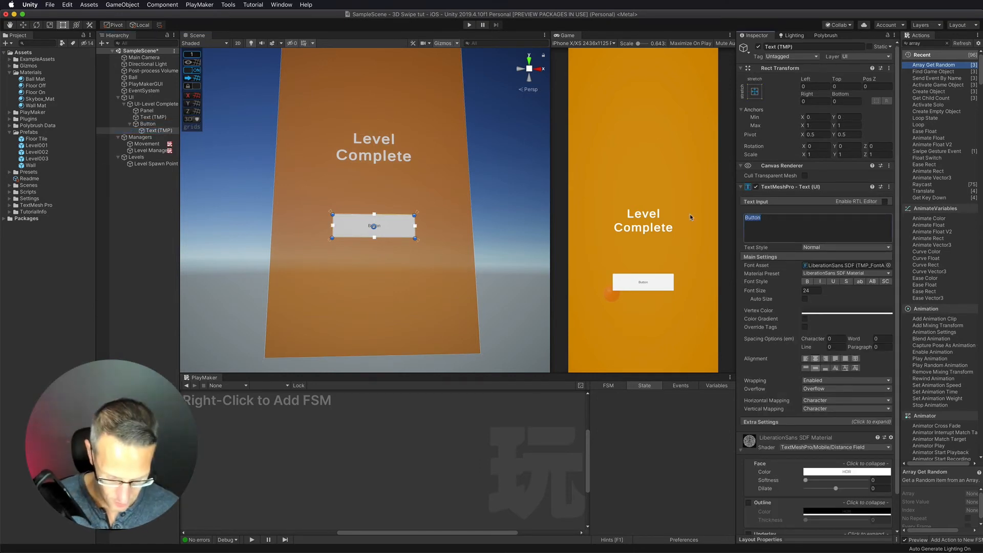
pyautogui.write('NEXT LEVEL')
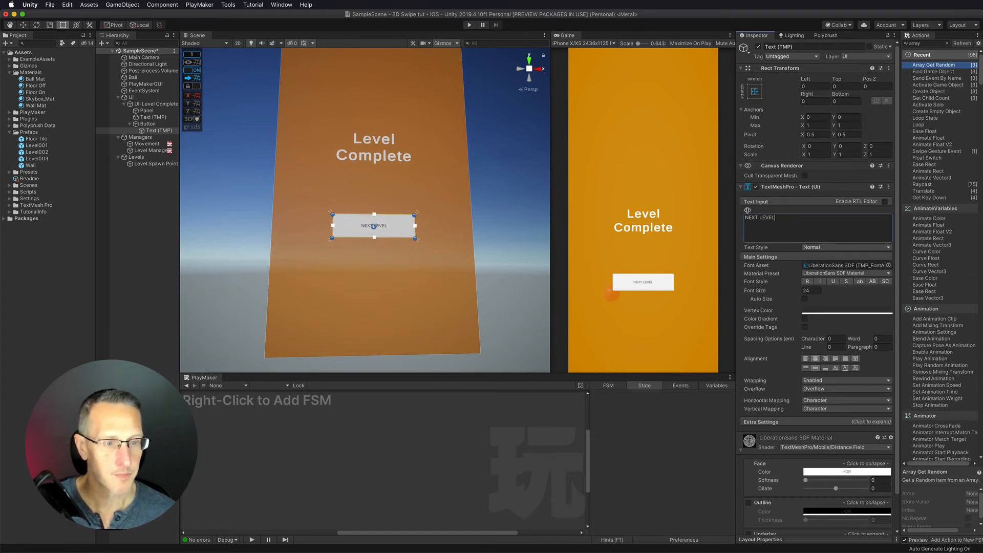
# Make the button label bold at font size 60 and widen the button symmetrically to about 619
pyautogui.click(808, 290)
pyautogui.click(807, 282)
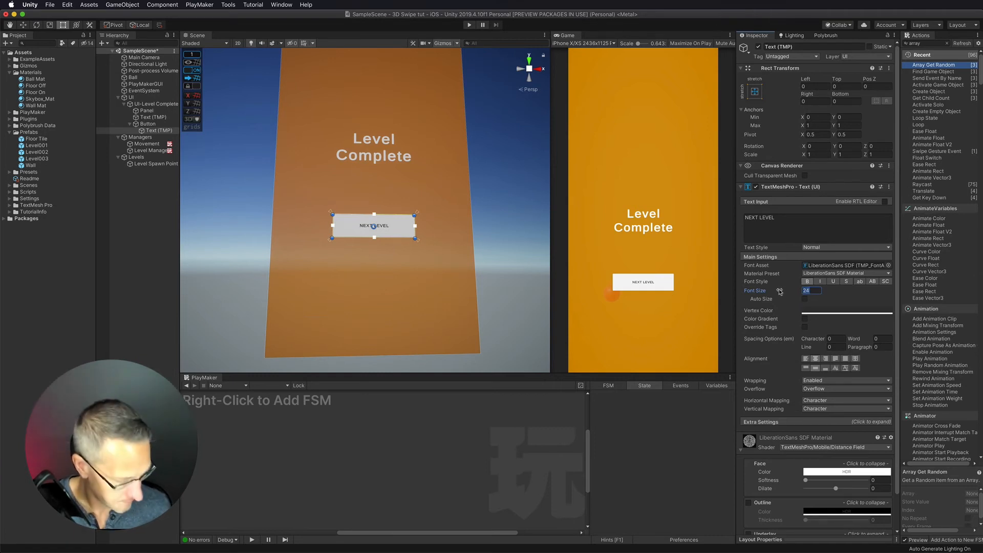
pyautogui.moveTo(779, 291); pyautogui.dragTo(798, 291)
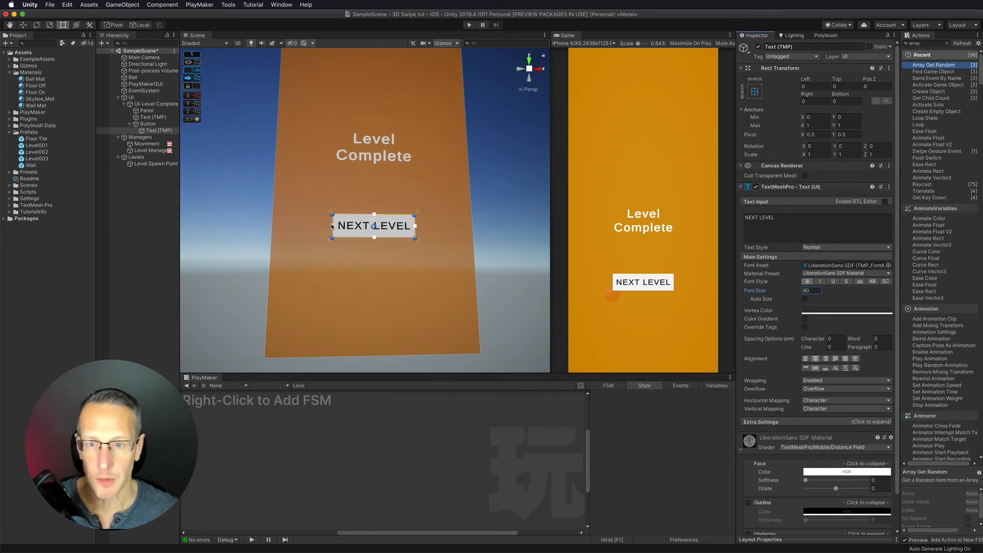
pyautogui.keyDown('alt'); pyautogui.moveTo(332, 214); pyautogui.dragTo(318, 219); pyautogui.keyUp('alt')
pyautogui.click(333, 224)
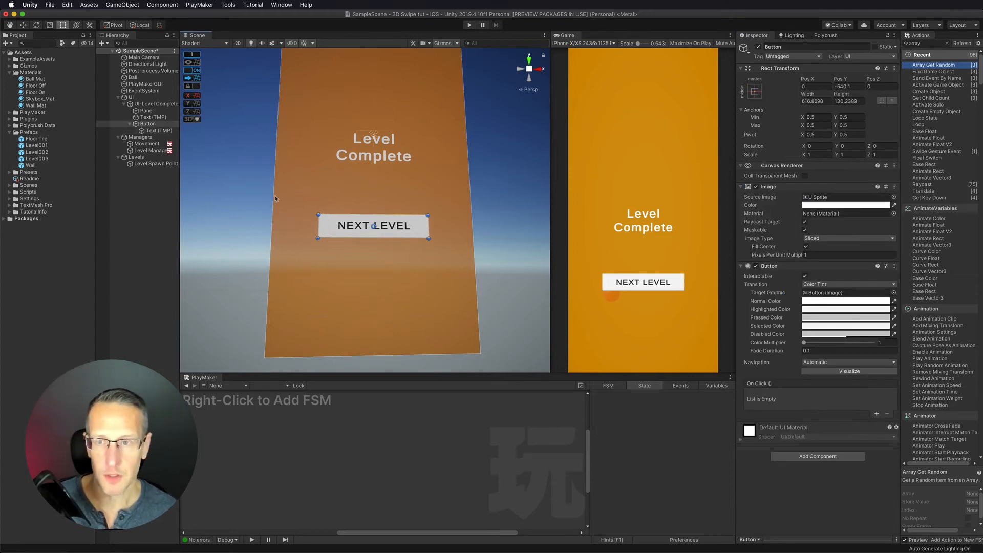
# Add a UI Button On Click Event action targeting the new button to the Level Manager's Level Complete state
pyautogui.click(154, 151)
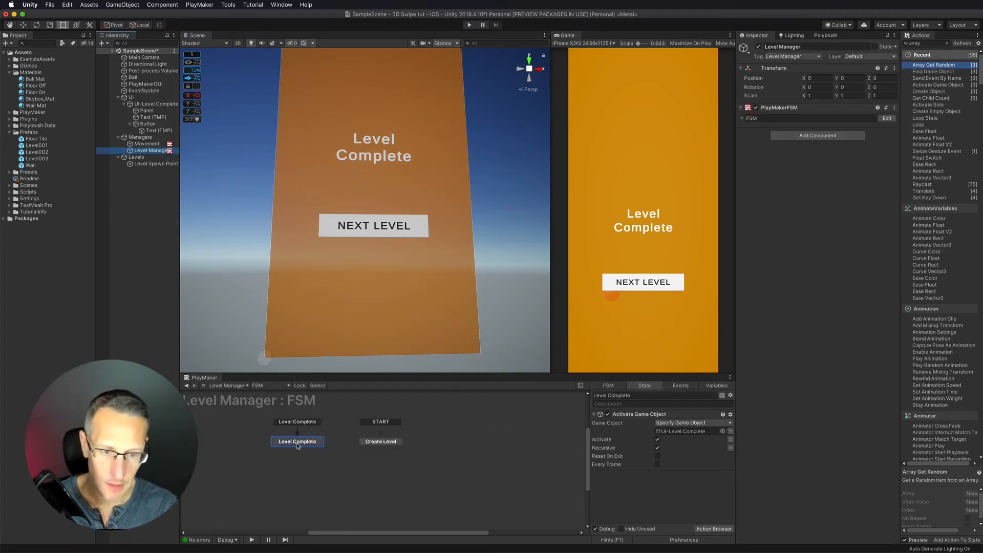
pyautogui.click(634, 490)
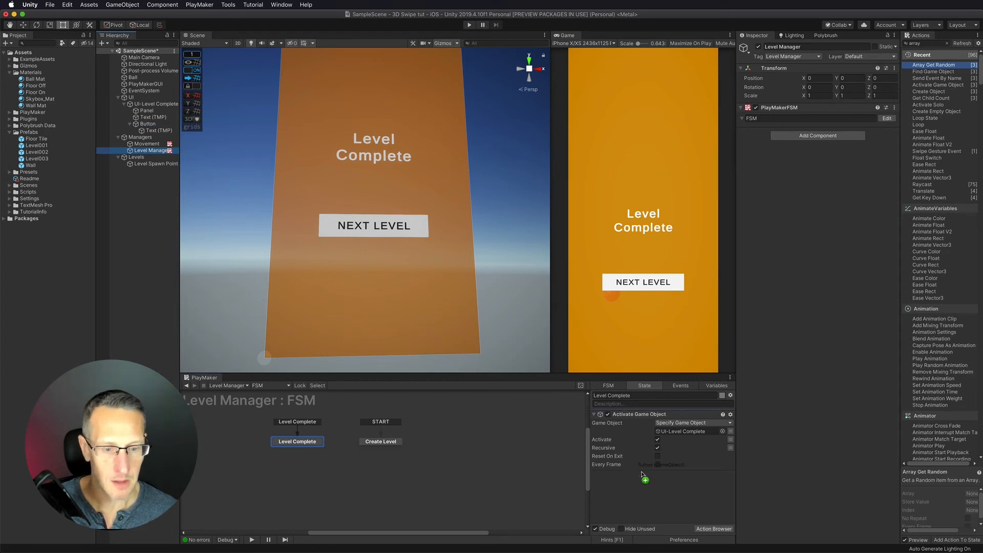
pyautogui.rightClick(660, 489)
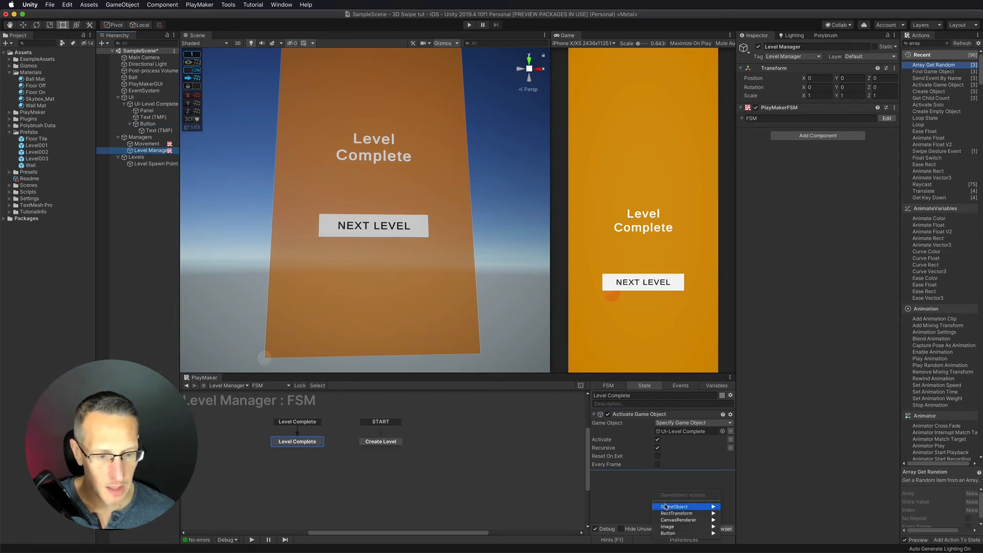
pyautogui.moveTo(665, 533)
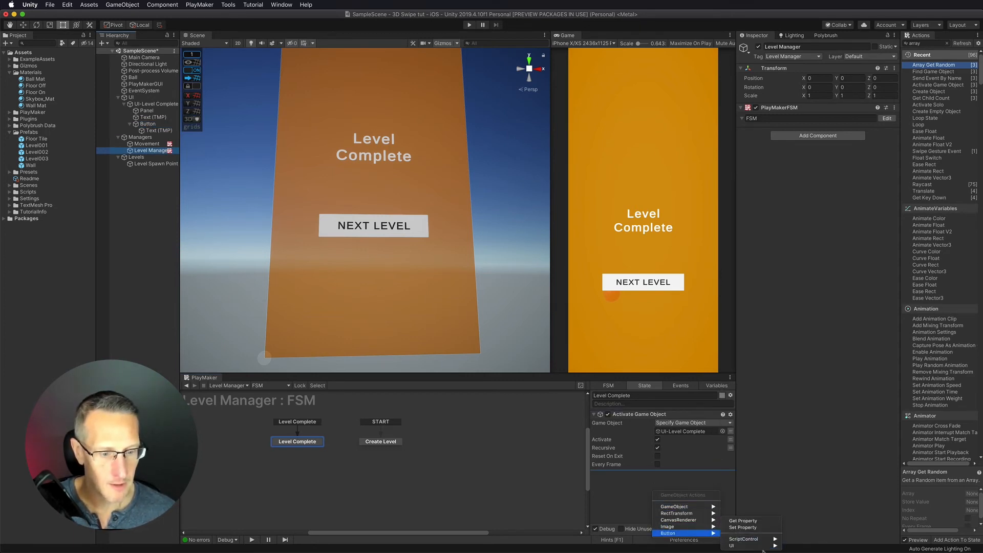
pyautogui.moveTo(762, 549)
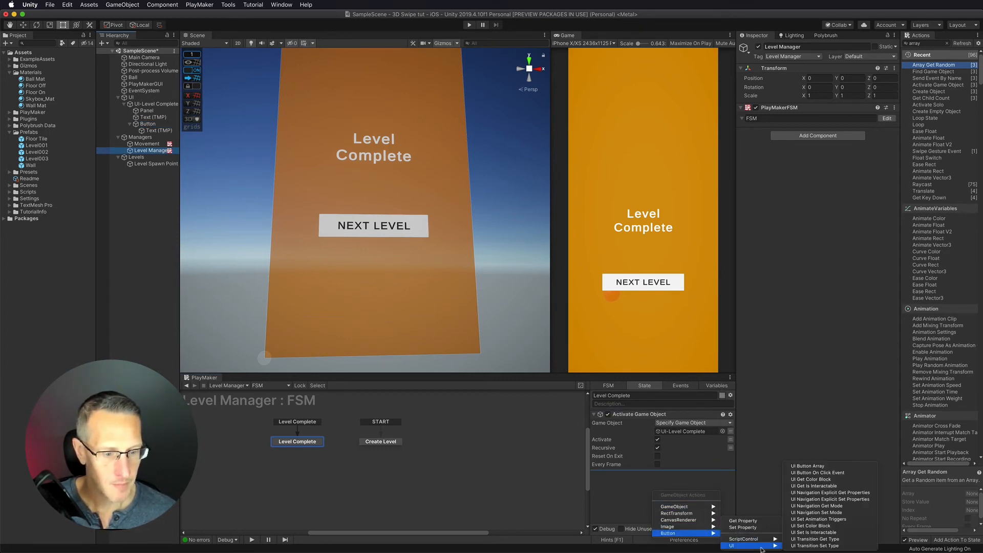
pyautogui.click(816, 473)
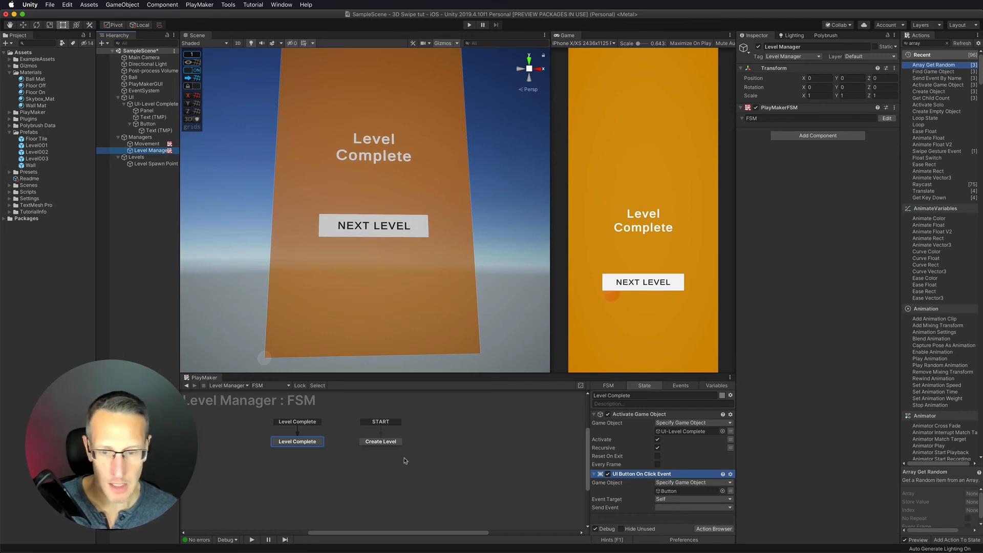
# Add an event named Next Level to the Level Manager FSM
pyautogui.click(680, 385)
pyautogui.click(645, 520)
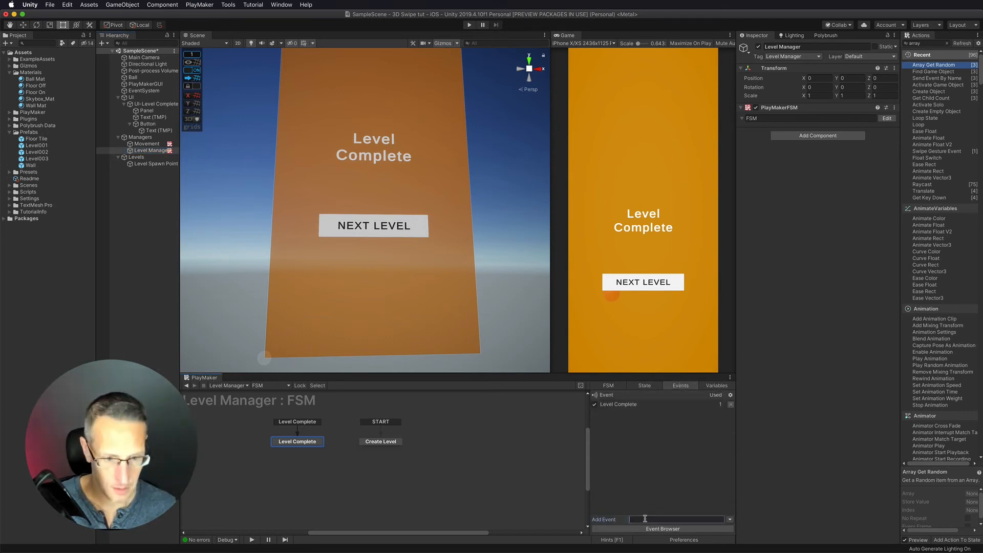
pyautogui.write('NEX')
pyautogui.press('BackSpace')
pyautogui.press('BackSpace')
pyautogui.press('BackSpace')
pyautogui.press('BackSpace')
pyautogui.press('BackSpace')
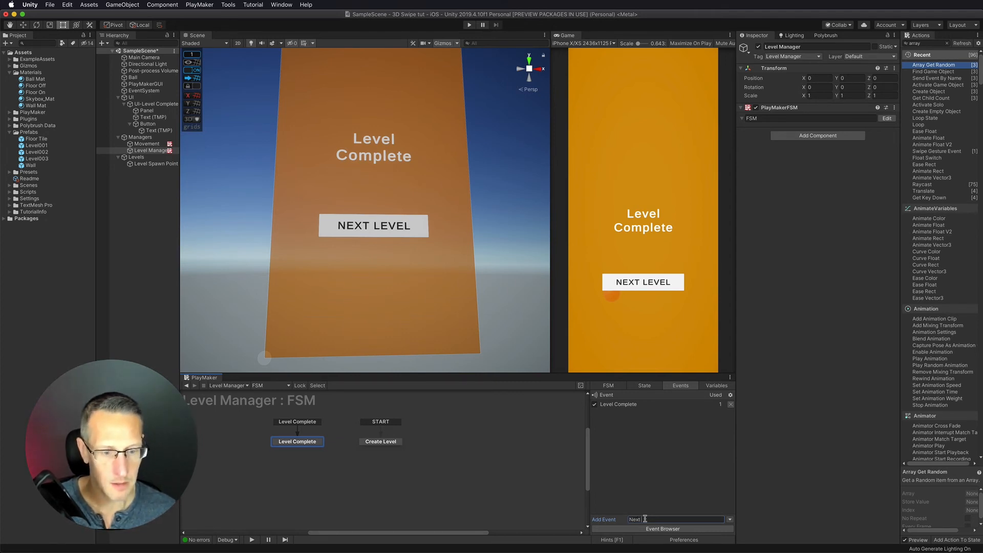
pyautogui.press('Return')
pyautogui.click(658, 517)
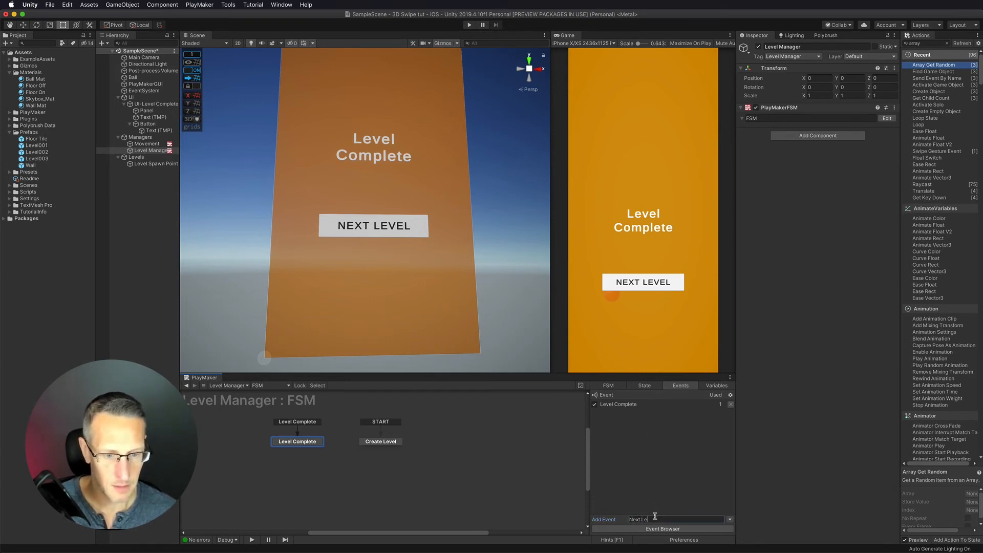
pyautogui.press('Return')
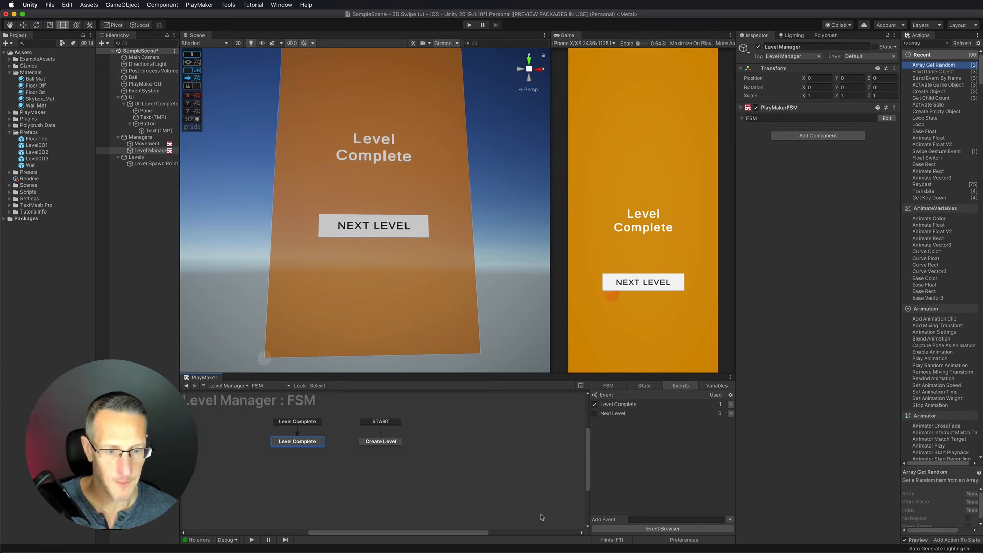
# Make the button click action send Next Level, and link a Next Level transition from the Level Complete state to Create Level
pyautogui.click(645, 385)
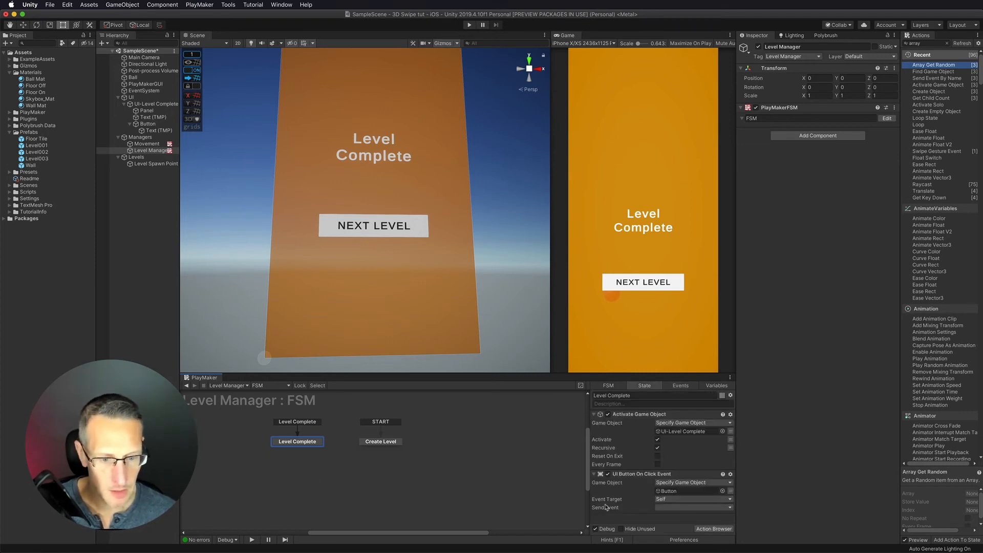
pyautogui.click(676, 509)
pyautogui.click(674, 530)
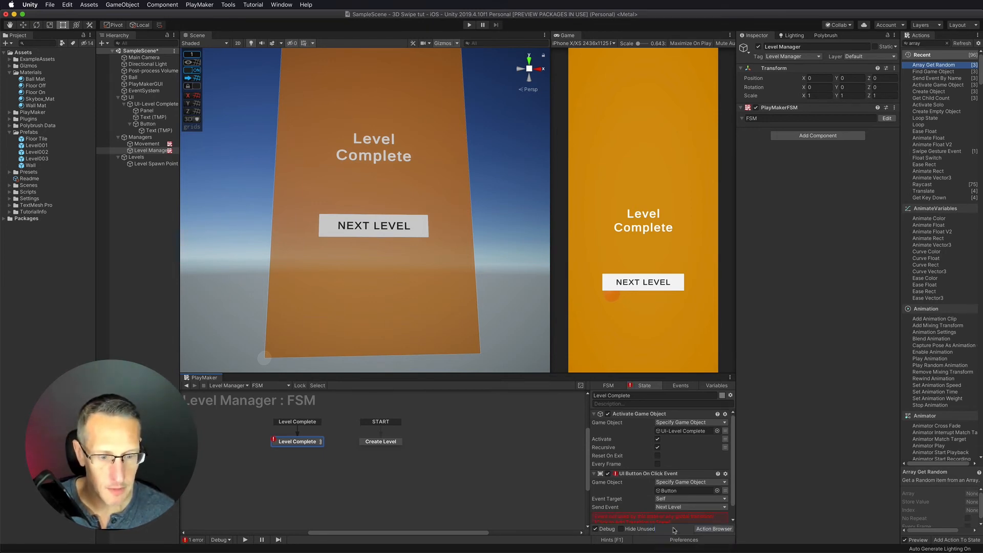
pyautogui.scroll(-2, 637, 486)
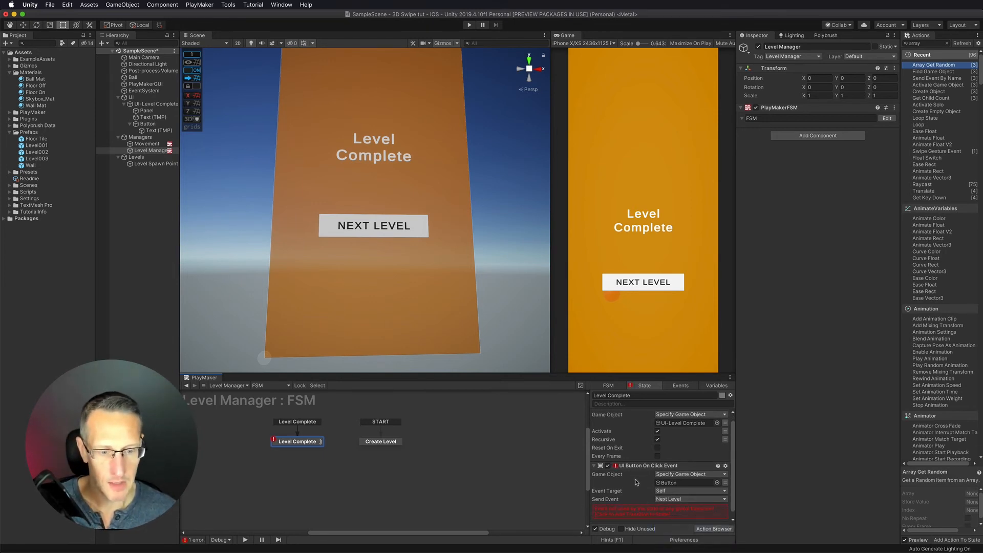
pyautogui.click(649, 506)
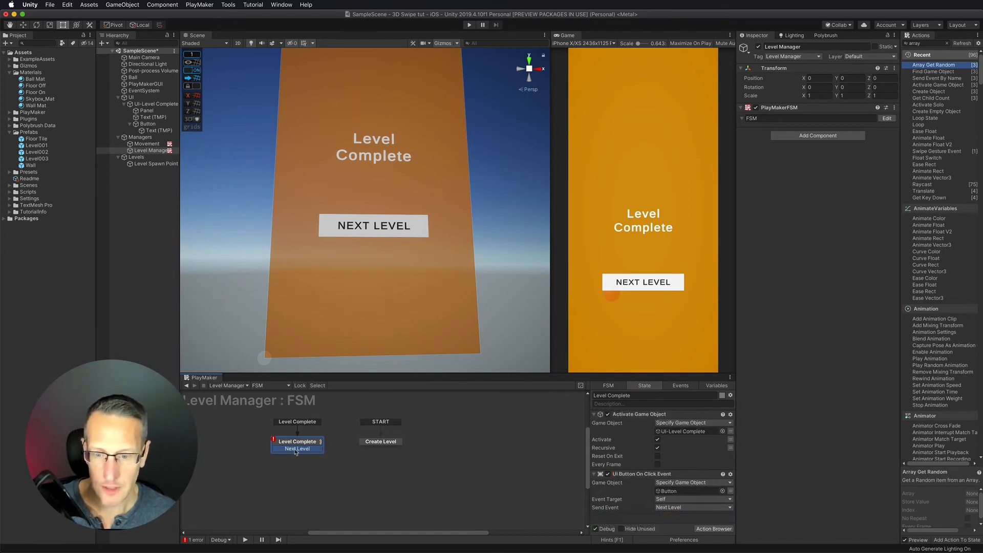
pyautogui.moveTo(294, 450); pyautogui.dragTo(380, 444)
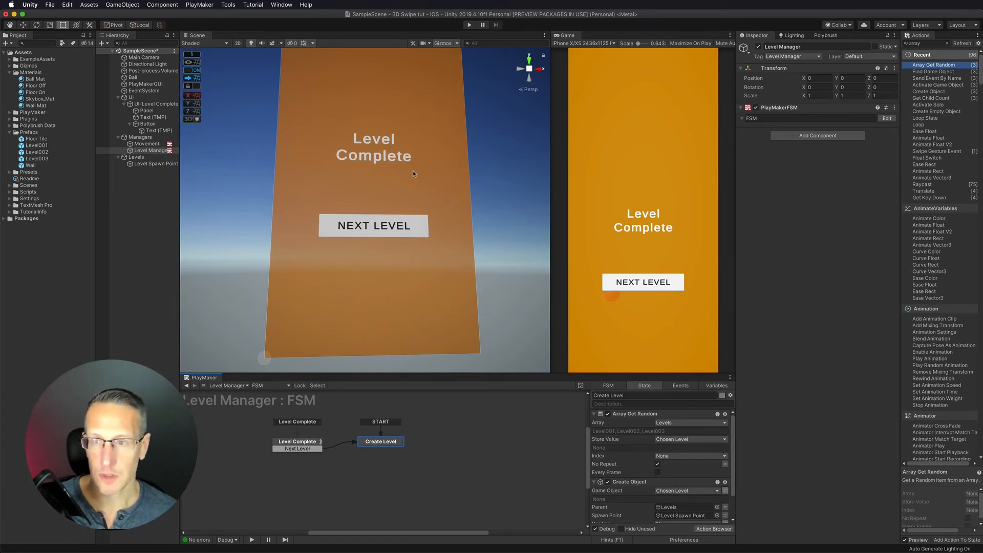
# Add an Activate Game Object action to the Create Level state and place it first in the action order
pyautogui.click(925, 43)
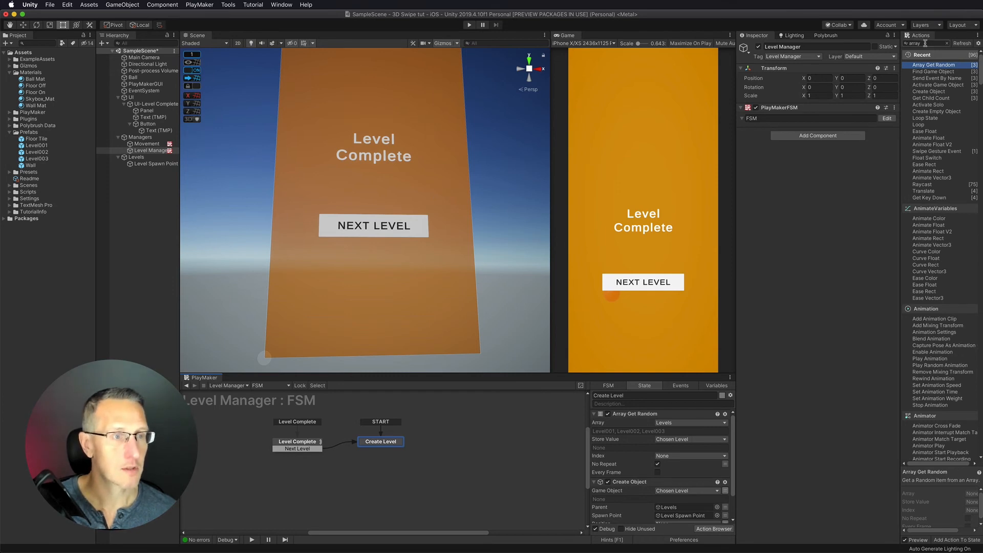
pyautogui.write('acti')
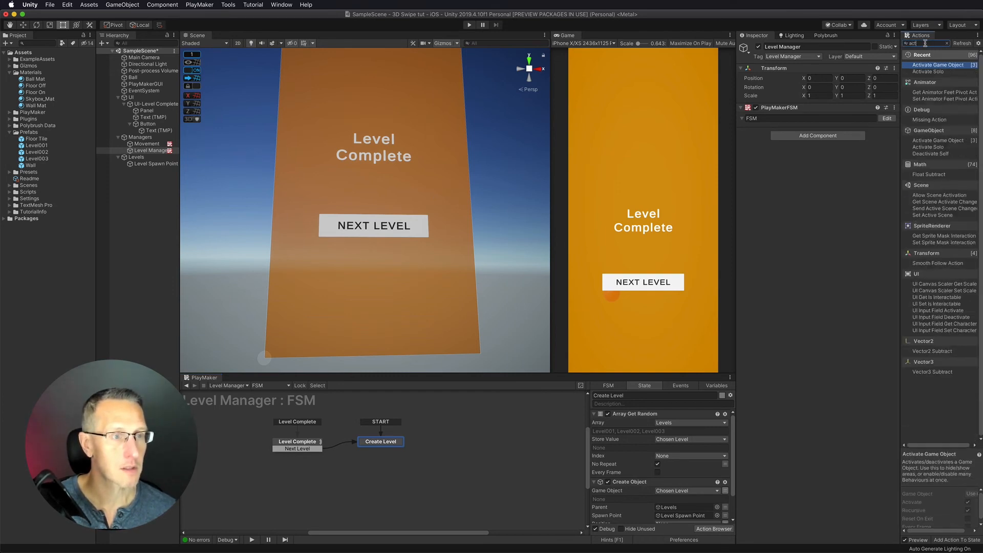
pyautogui.press('Down')
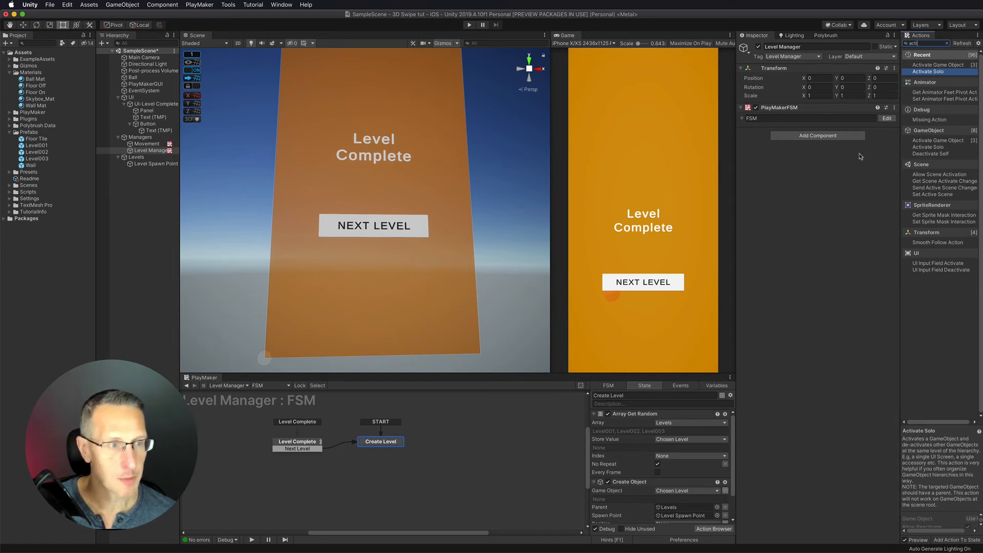
pyautogui.doubleClick(928, 65)
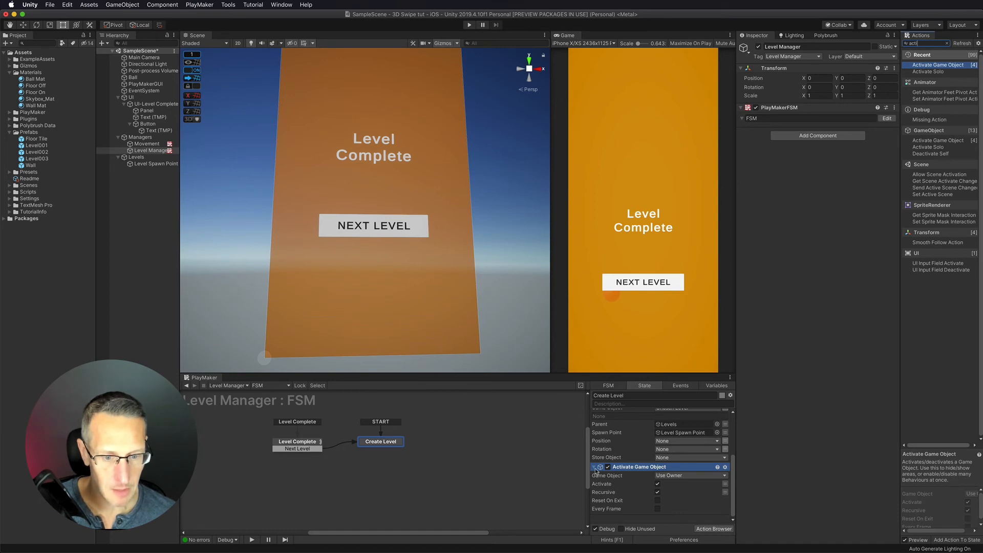
pyautogui.scroll(3, 595, 472)
pyautogui.click(594, 414)
pyautogui.click(594, 424)
pyautogui.moveTo(626, 434); pyautogui.dragTo(630, 415)
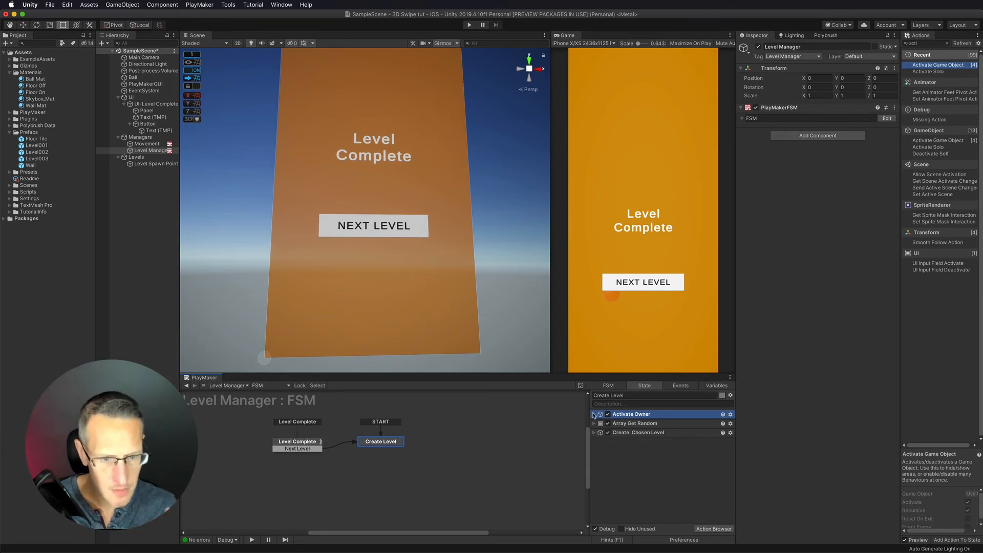
# Configure the new Activate Game Object action to deactivate the UI-Level Complete object
pyautogui.click(594, 414)
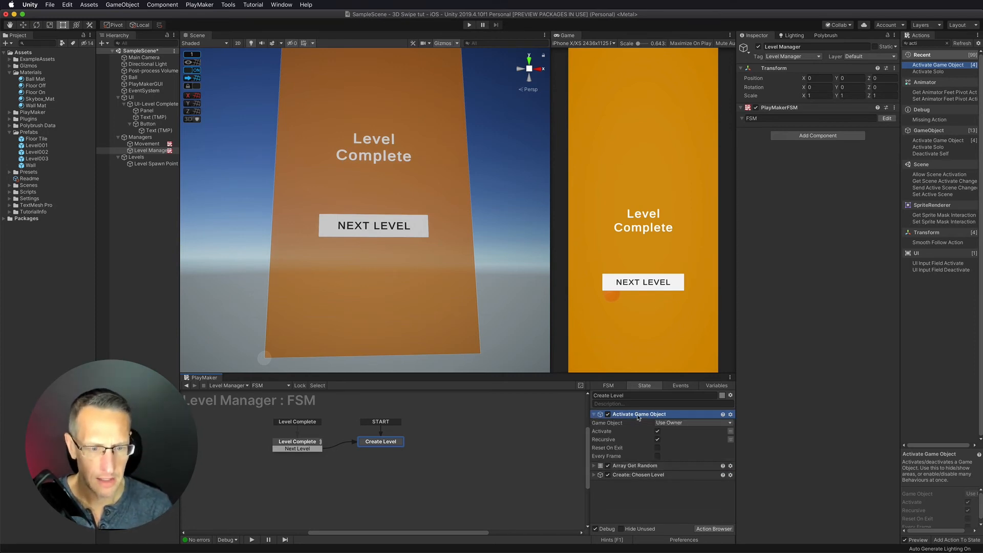
pyautogui.click(656, 422)
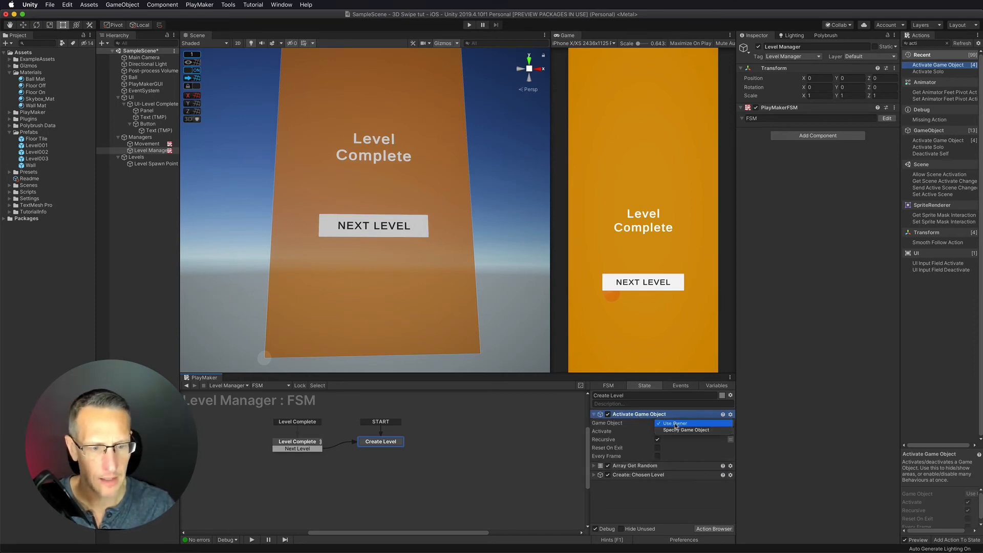
pyautogui.click(675, 432)
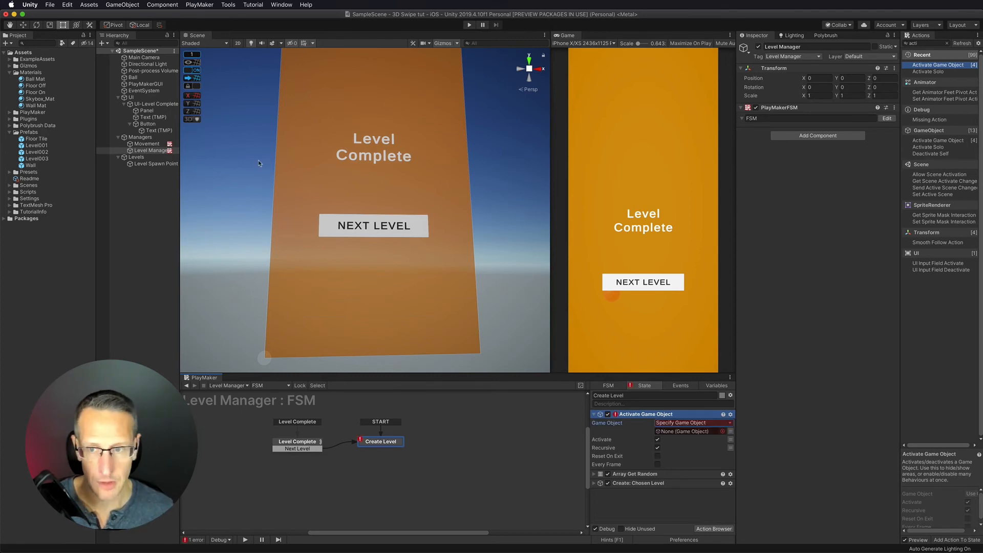
pyautogui.moveTo(140, 105); pyautogui.dragTo(682, 433)
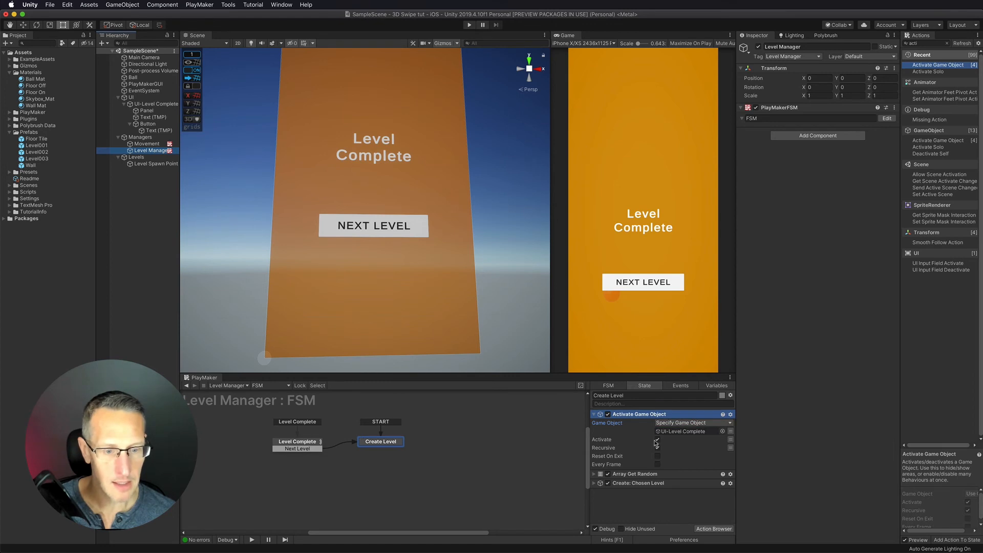
pyautogui.click(657, 440)
pyautogui.click(595, 414)
pyautogui.click(485, 433)
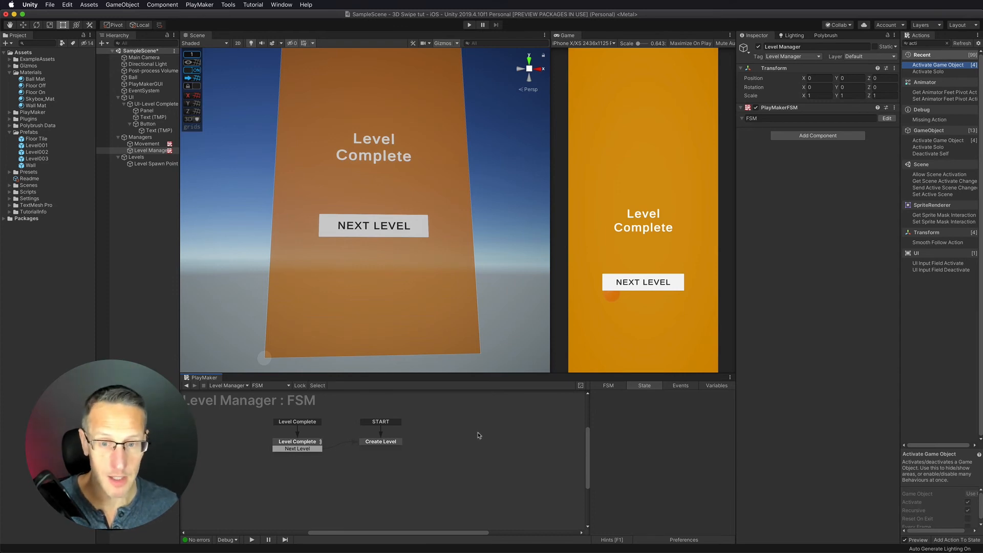
# Playtest the game by rolling the ball over every maze tile and advancing to the next level, and end the playtest
pyautogui.click(469, 26)
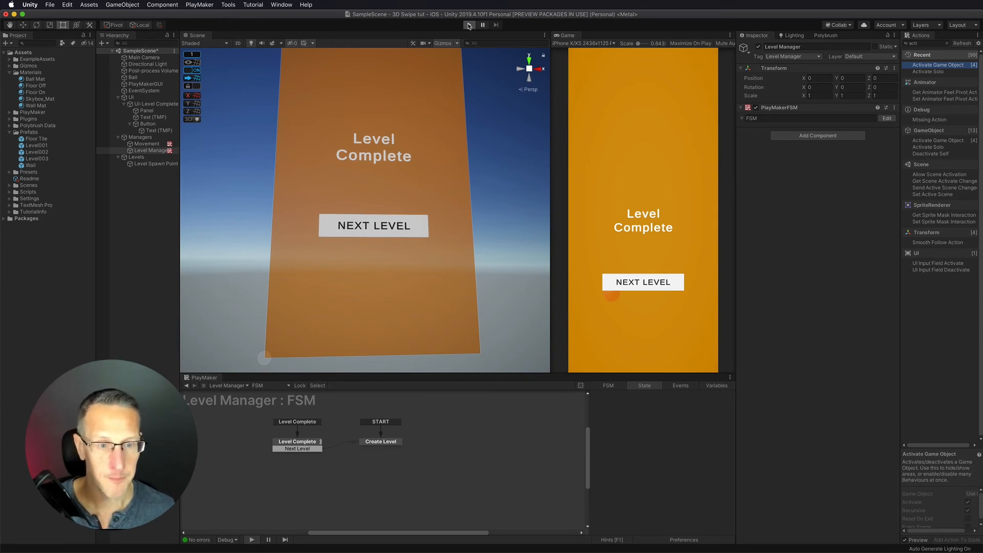
pyautogui.click(469, 25)
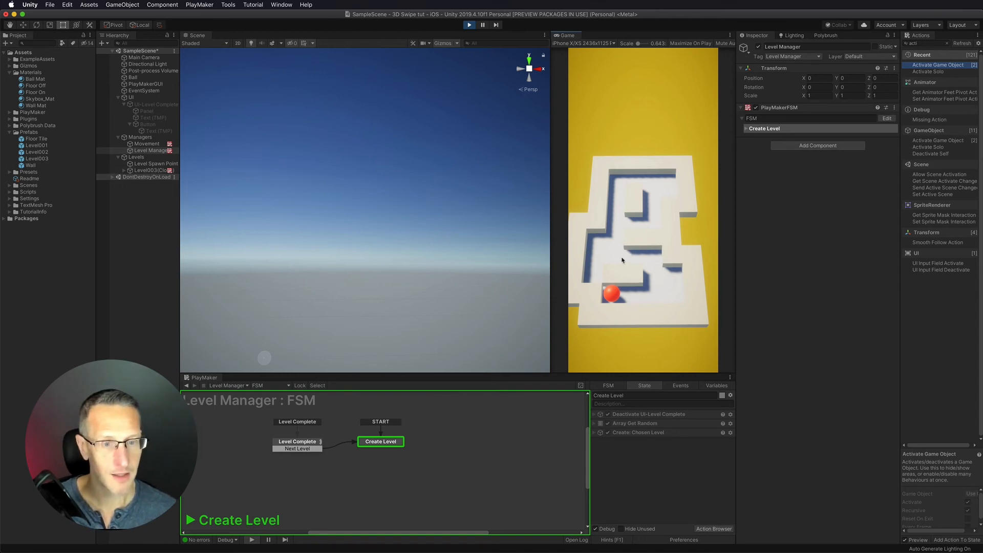
pyautogui.press('Right')
pyautogui.press('Up')
pyautogui.press('Left')
pyautogui.press('Up')
pyautogui.press('Left')
pyautogui.press('Down')
pyautogui.press('Up')
pyautogui.press('Right')
pyautogui.press('Up')
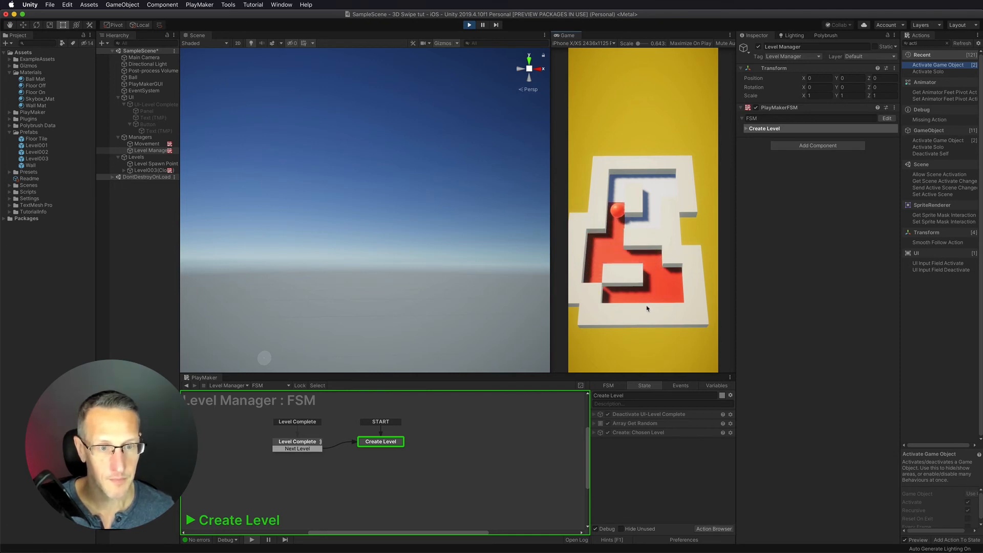
pyautogui.press('Right')
pyautogui.press('Down')
pyautogui.press('Left')
pyautogui.press('Down')
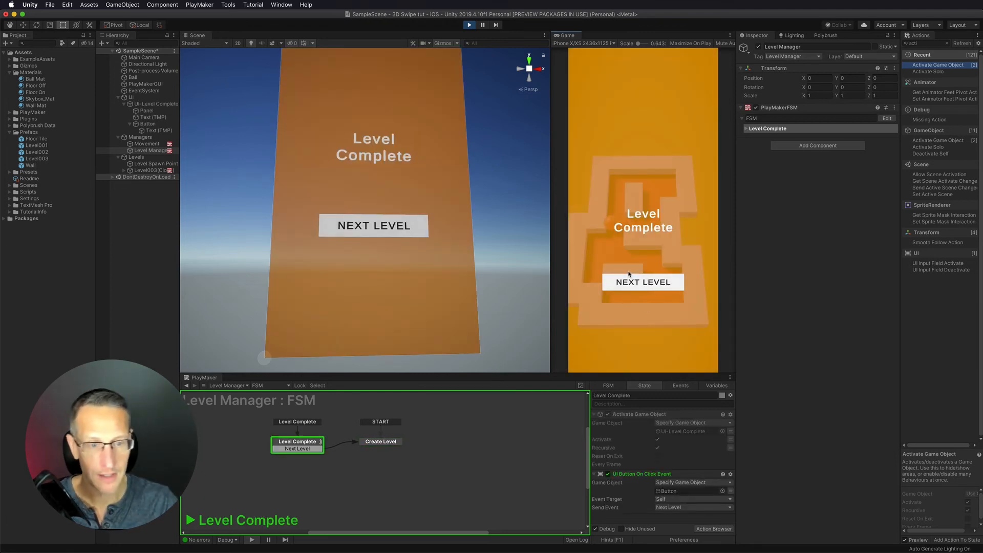
pyautogui.click(640, 282)
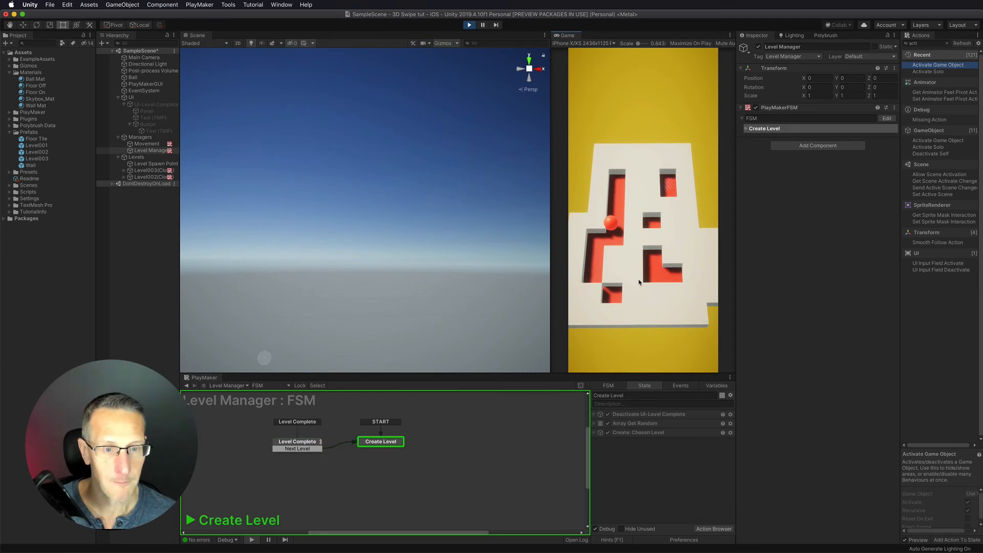
pyautogui.click(467, 25)
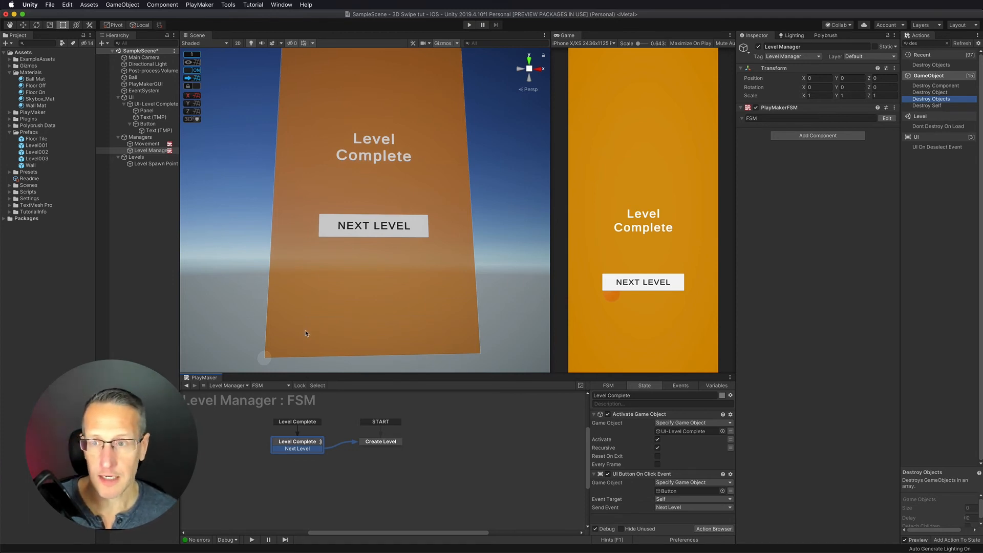
# Add a state named Destroy Self, containing a Destroy Self action, to the Level001 prefab's FSM
pyautogui.doubleClick(23, 146)
pyautogui.click(334, 501)
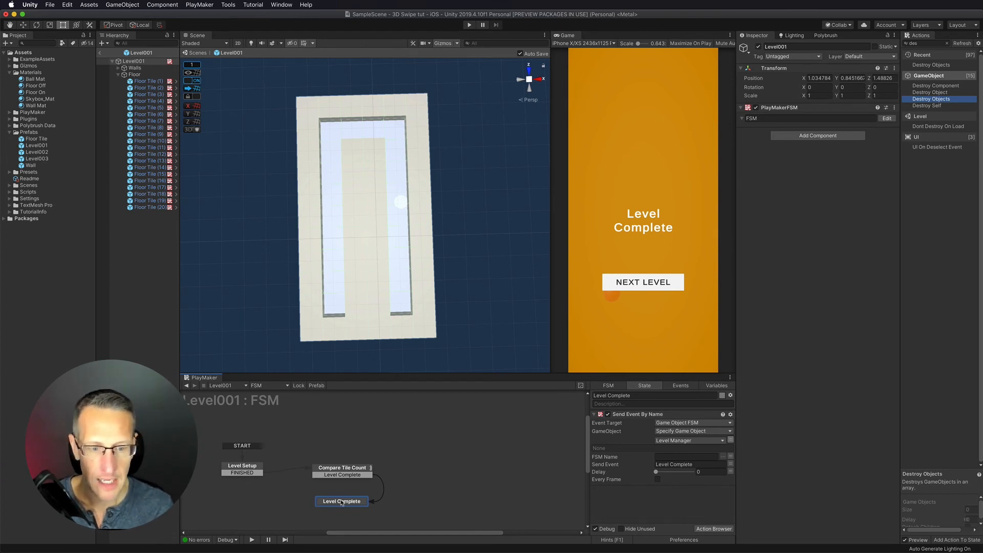
pyautogui.rightClick(263, 507)
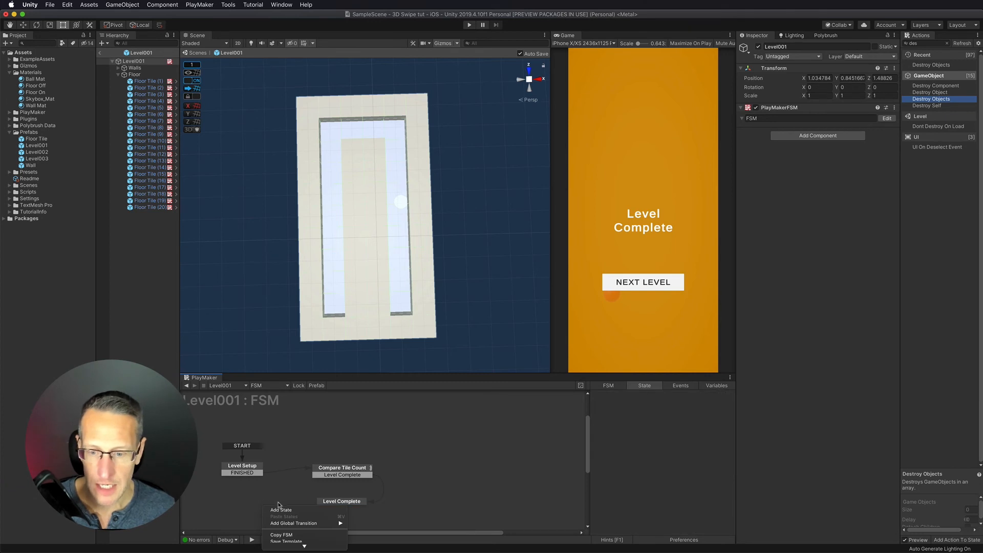
pyautogui.click(282, 511)
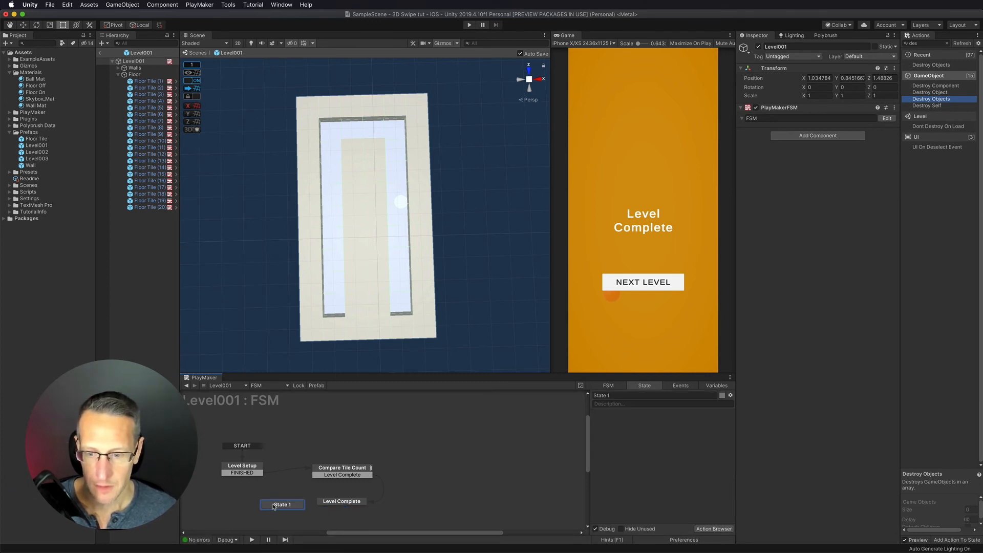
pyautogui.moveTo(264, 505); pyautogui.dragTo(262, 505)
pyautogui.moveTo(618, 396); pyautogui.dragTo(546, 398)
pyautogui.write('Destroy Self')
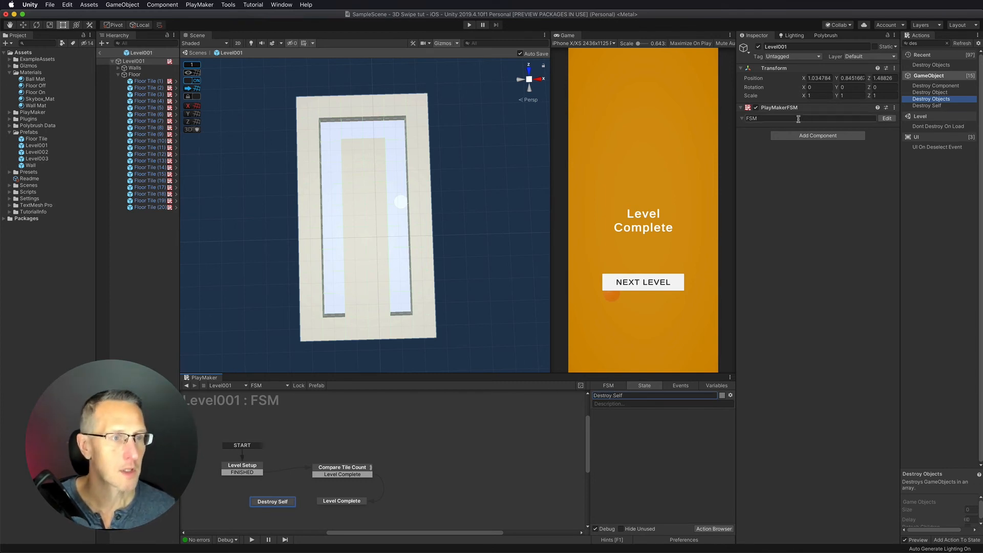
pyautogui.click(922, 106)
pyautogui.doubleClick(921, 106)
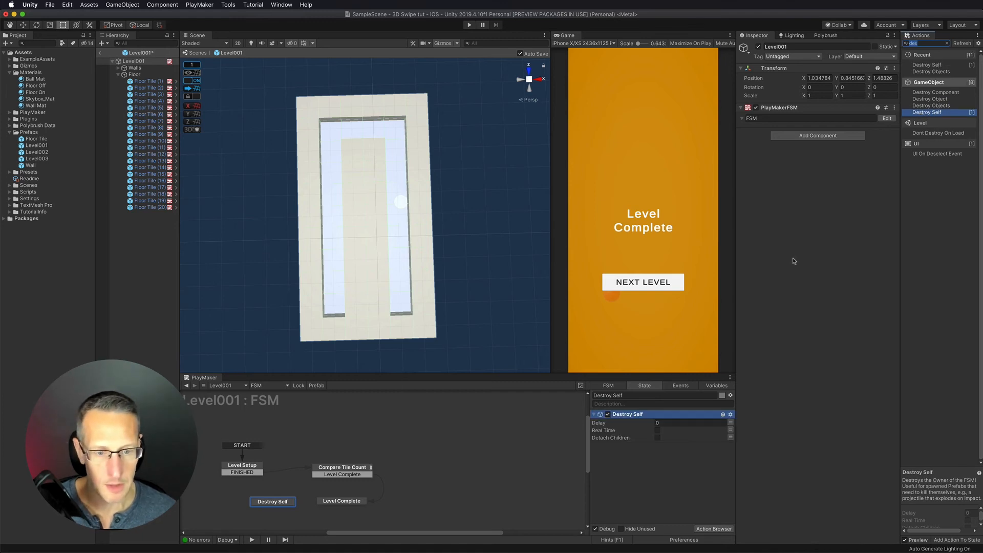
# Add a FINISHED transition to Level001's Level Complete state and link it to the Destroy Self state
pyautogui.click(330, 502)
pyautogui.rightClick(330, 502)
pyautogui.moveTo(379, 508)
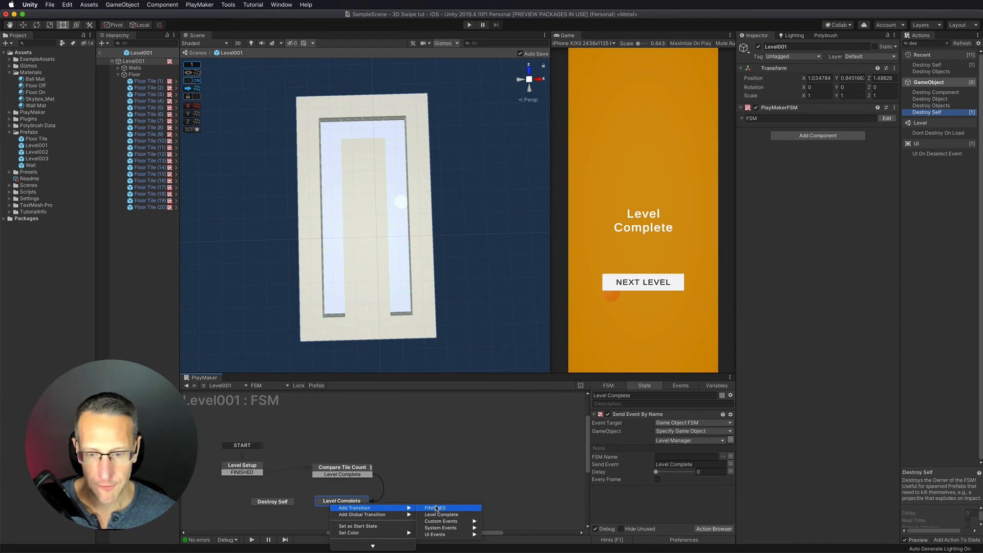
pyautogui.click(436, 508)
pyautogui.moveTo(342, 507); pyautogui.dragTo(279, 505)
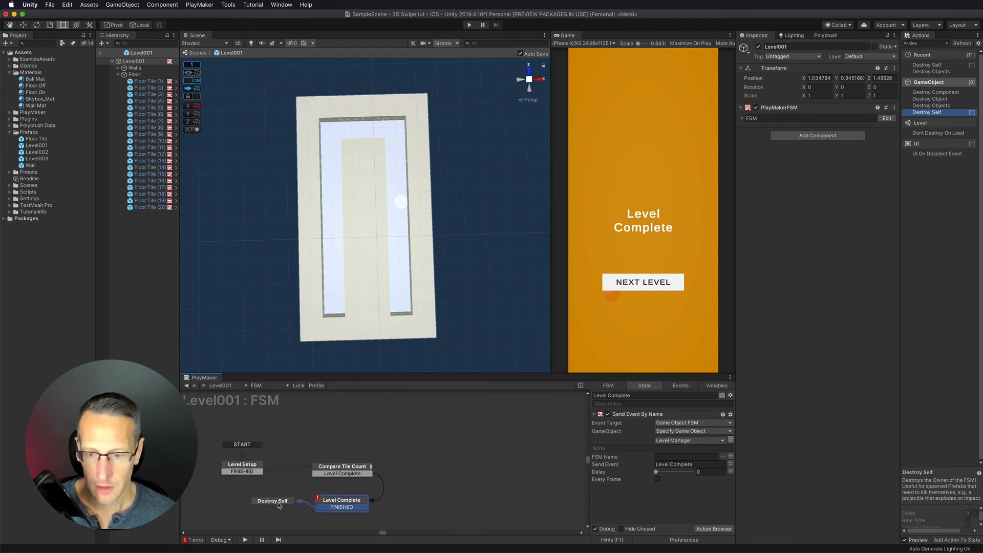
# Copy Level001's Destroy Self state into the Level002 prefab's FSM and place it beside the Level Complete state
pyautogui.click(279, 504)
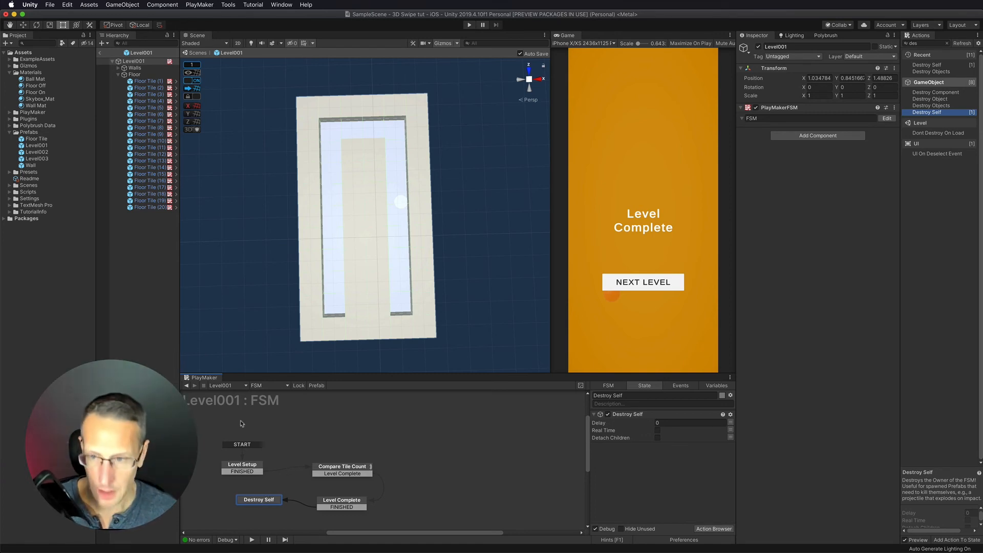
pyautogui.click(31, 152)
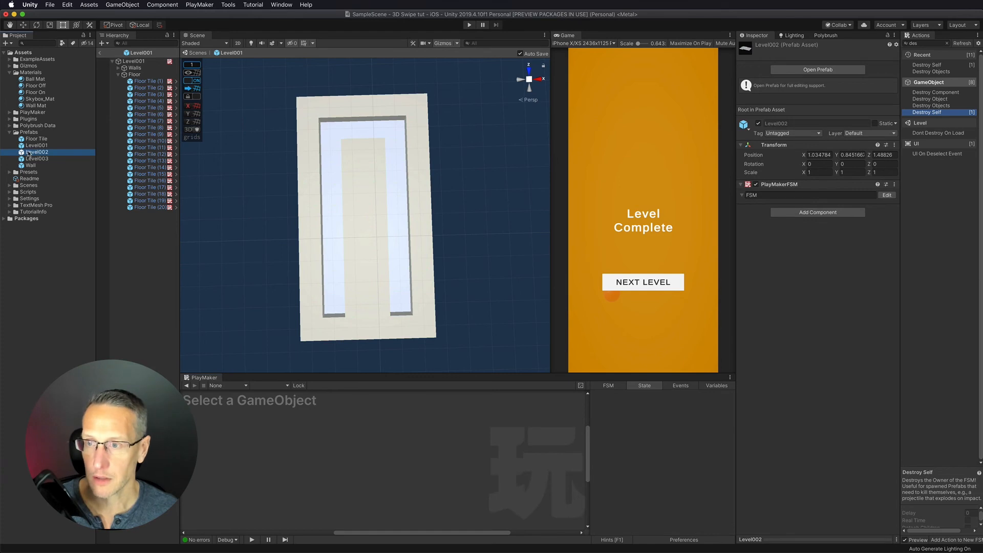
pyautogui.doubleClick(28, 152)
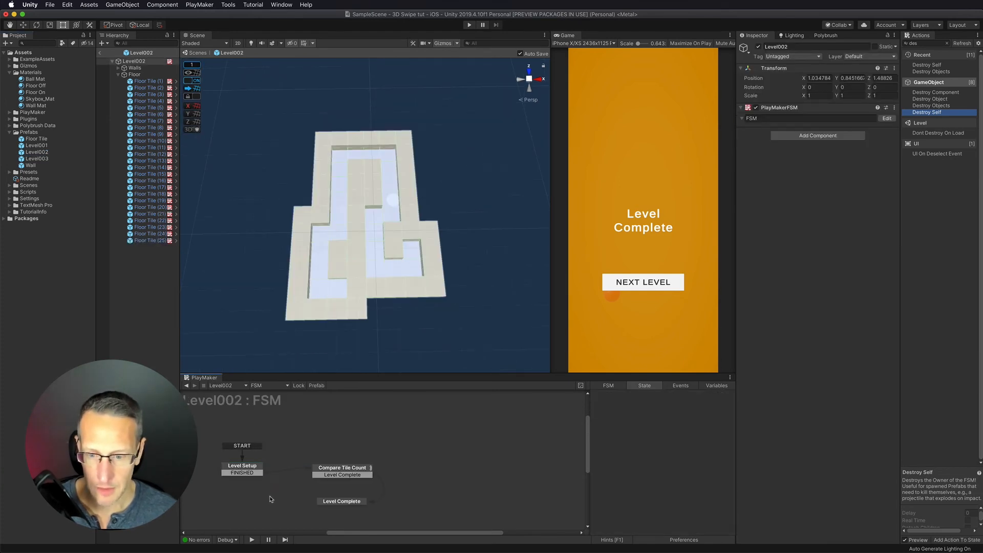
pyautogui.press('super+v')
pyautogui.moveTo(409, 467); pyautogui.dragTo(270, 499)
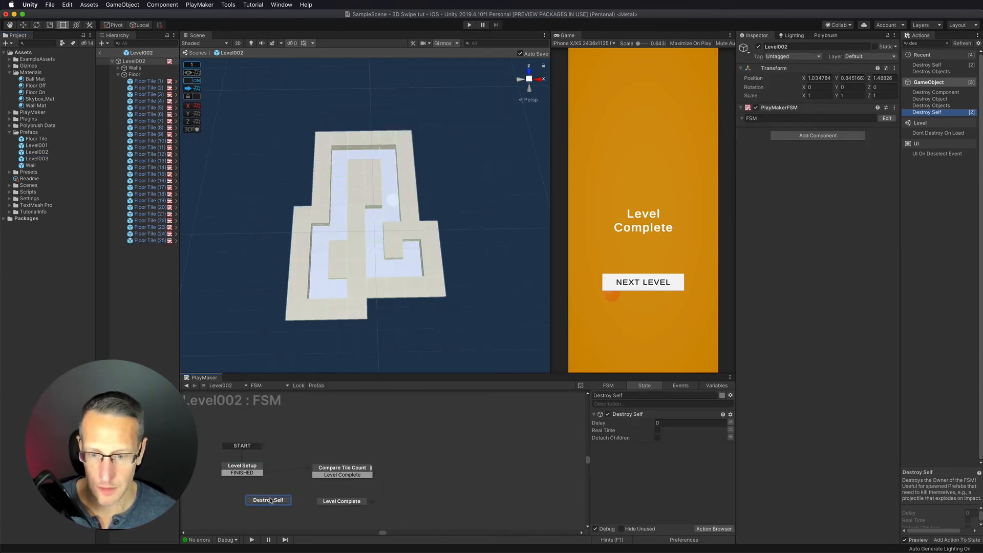
# Add a FINISHED transition to Level002's Level Complete state and link it to its Destroy Self state
pyautogui.click(342, 502)
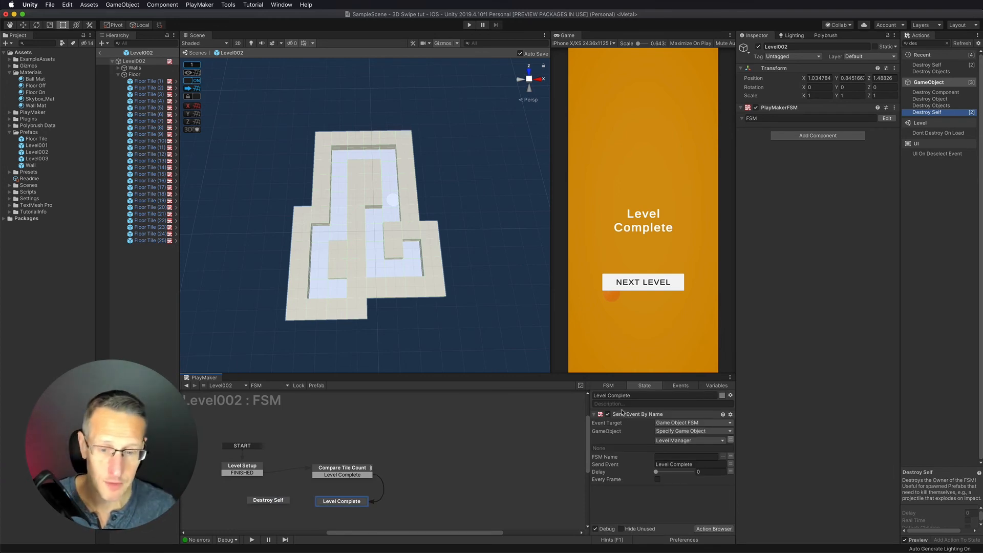
pyautogui.rightClick(349, 504)
pyautogui.moveTo(384, 510)
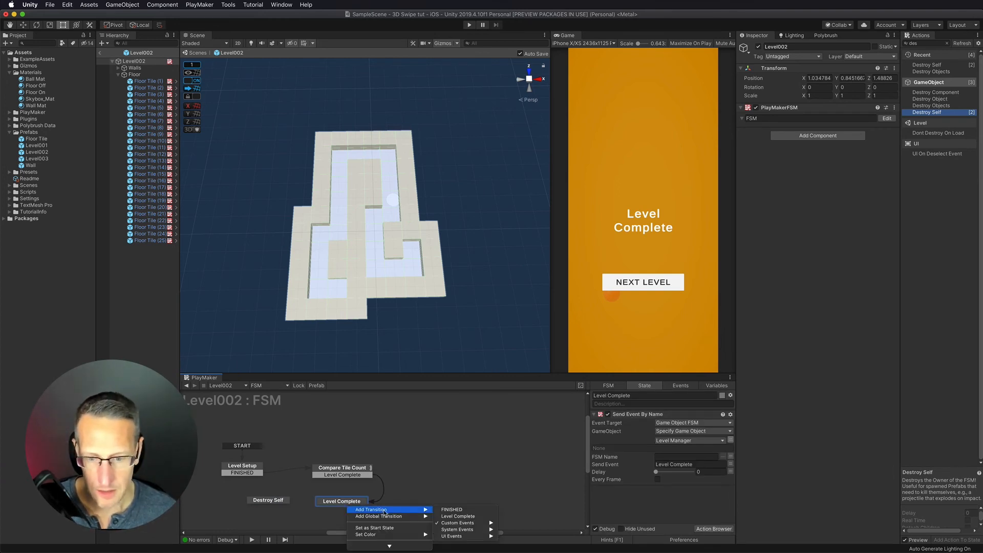
pyautogui.click(470, 510)
pyautogui.moveTo(340, 509); pyautogui.dragTo(261, 501)
# Open the Level003 prefab, paste the copied Destroy Self state into its FSM and place it beside the Level Complete state
pyautogui.doubleClick(36, 159)
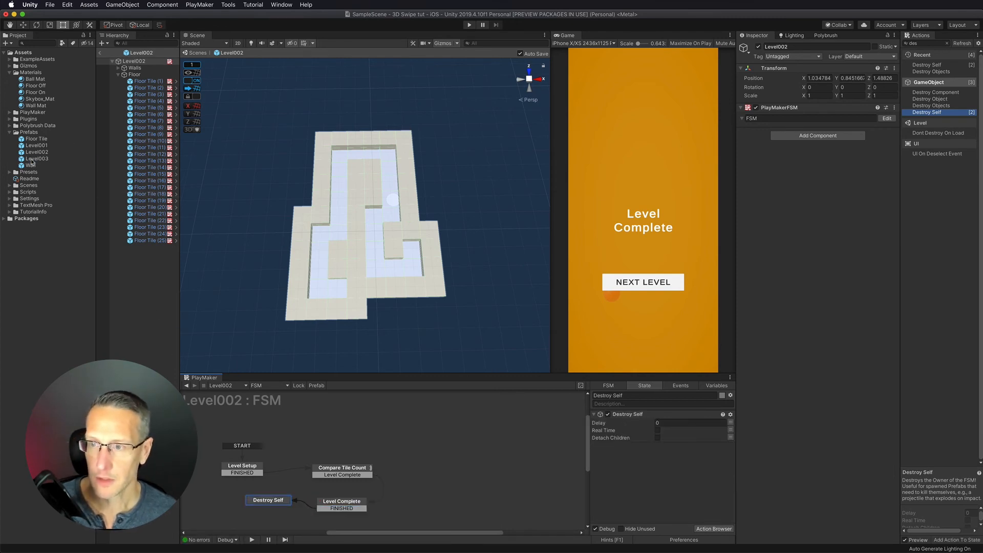
pyautogui.click(262, 501)
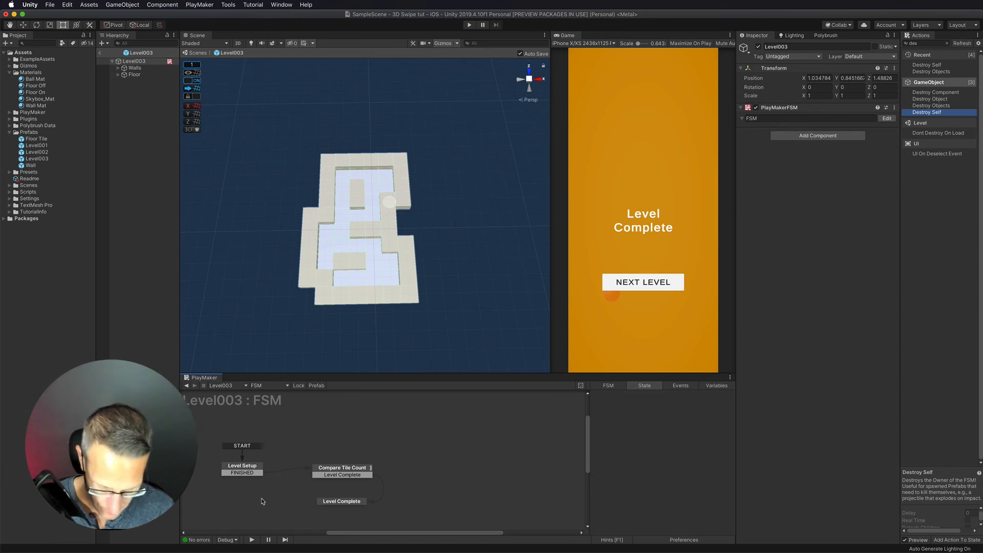
pyautogui.press('super+v')
pyautogui.moveTo(411, 460); pyautogui.dragTo(273, 498)
# Add a FINISHED transition to Level003's Level Complete state and link it to its Destroy Self state
pyautogui.rightClick(334, 505)
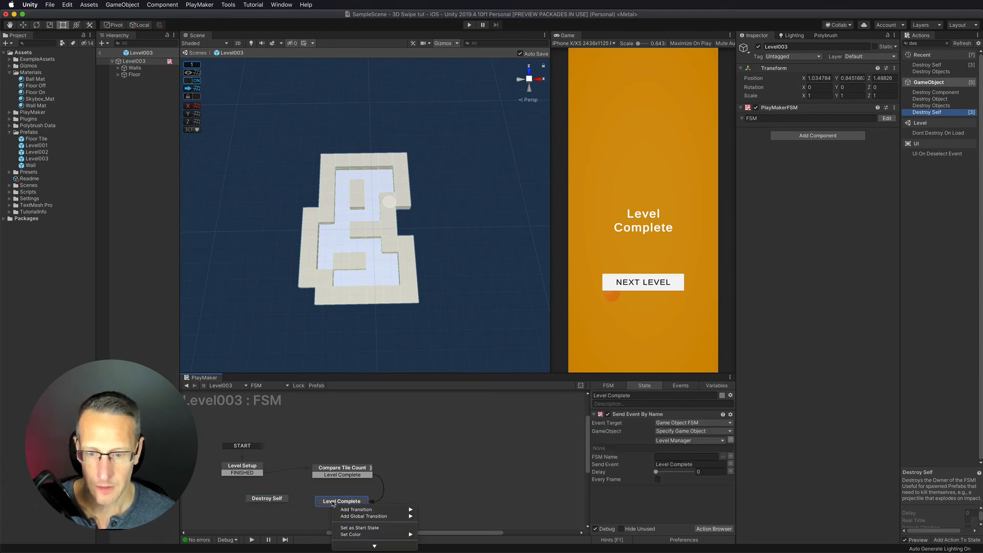
pyautogui.moveTo(352, 508)
pyautogui.click(443, 511)
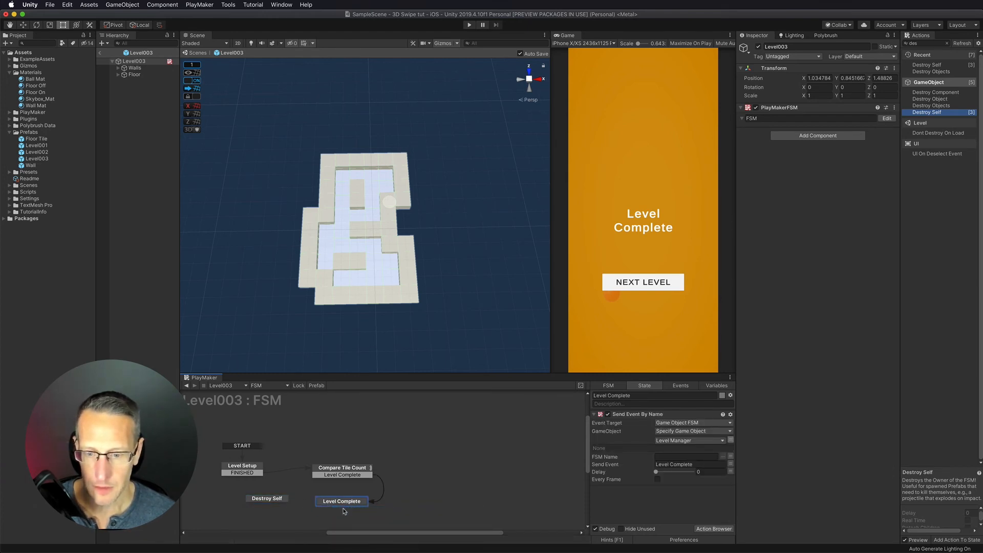
pyautogui.moveTo(298, 503); pyautogui.dragTo(250, 499)
pyautogui.click(297, 490)
pyautogui.click(338, 505)
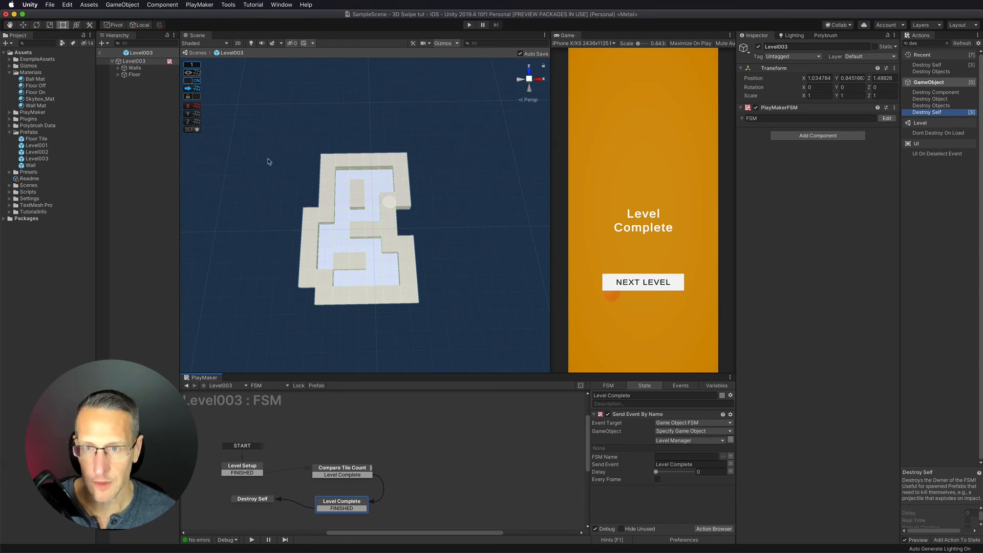
# Play-test the game by clearing the spawned maze and advancing to the next level, and stop play mode
pyautogui.click(470, 25)
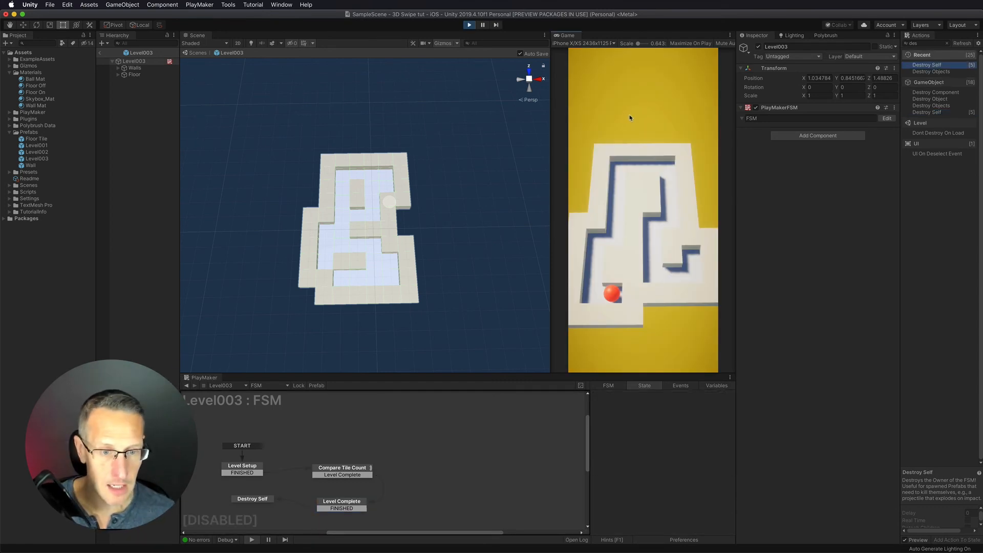
pyautogui.press('Left')
pyautogui.press('Up')
pyautogui.press('Right')
pyautogui.press('Up')
pyautogui.press('Right')
pyautogui.press('Down')
pyautogui.press('Left')
pyautogui.press('Down')
pyautogui.press('Right')
pyautogui.press('Up')
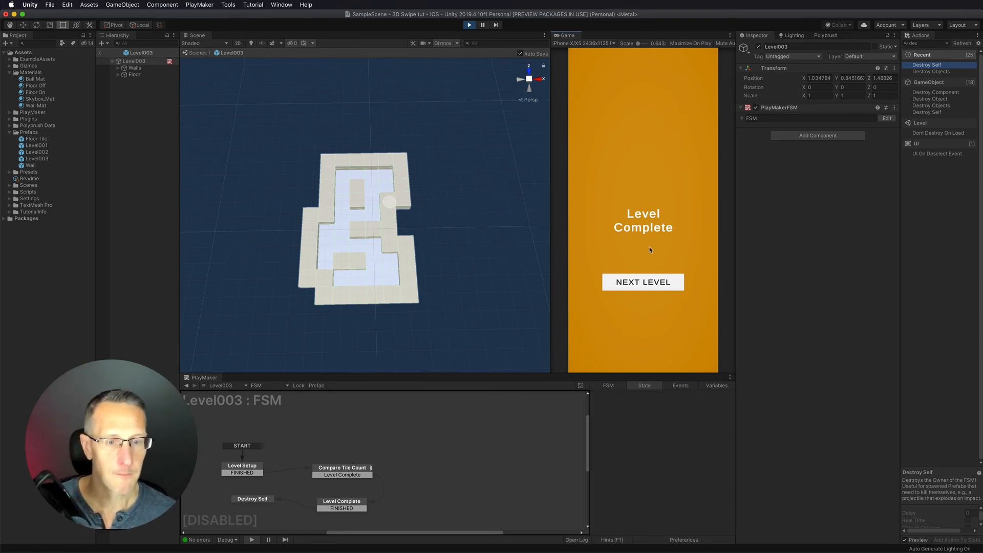
pyautogui.click(644, 285)
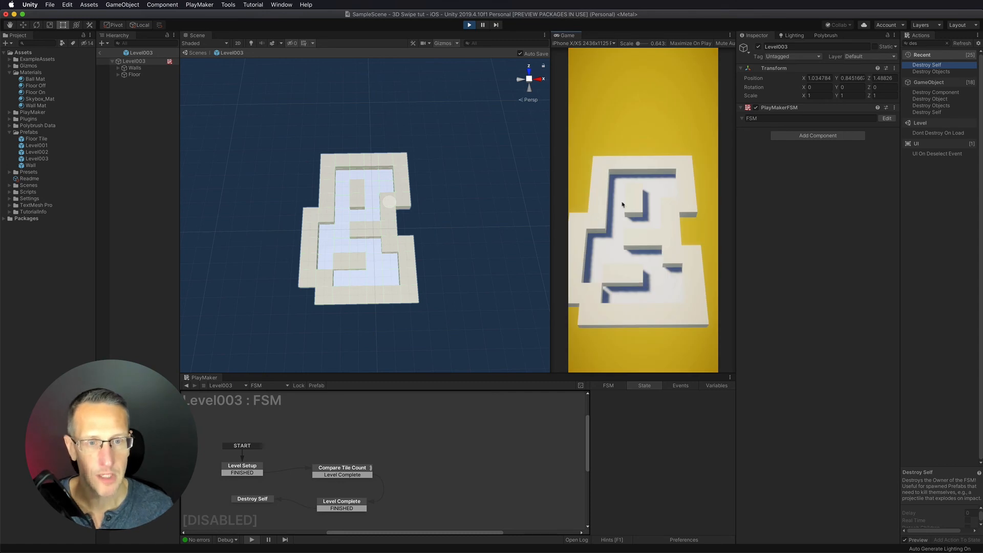
pyautogui.click(469, 25)
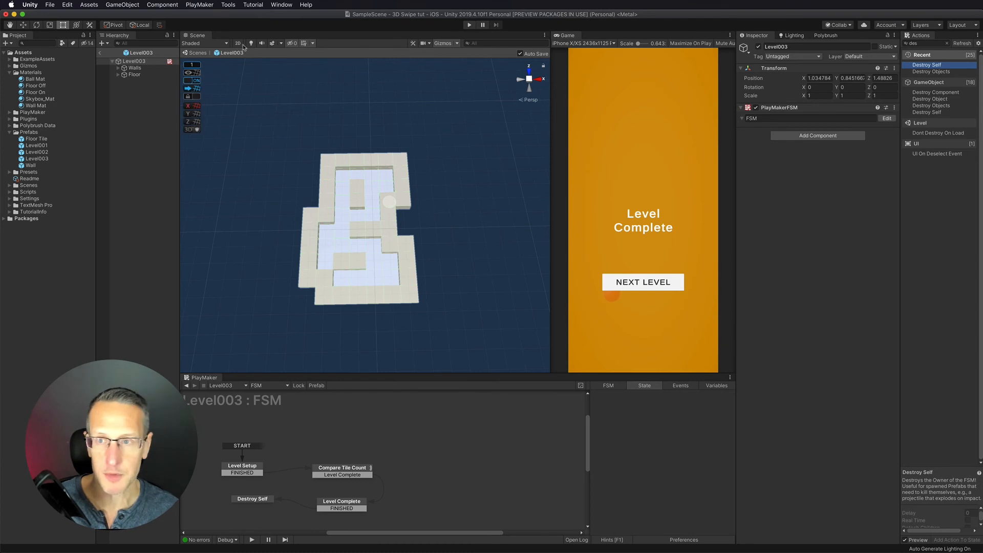
# Leave prefab editing for the main scene and show the Level Manager's FSM
pyautogui.click(199, 53)
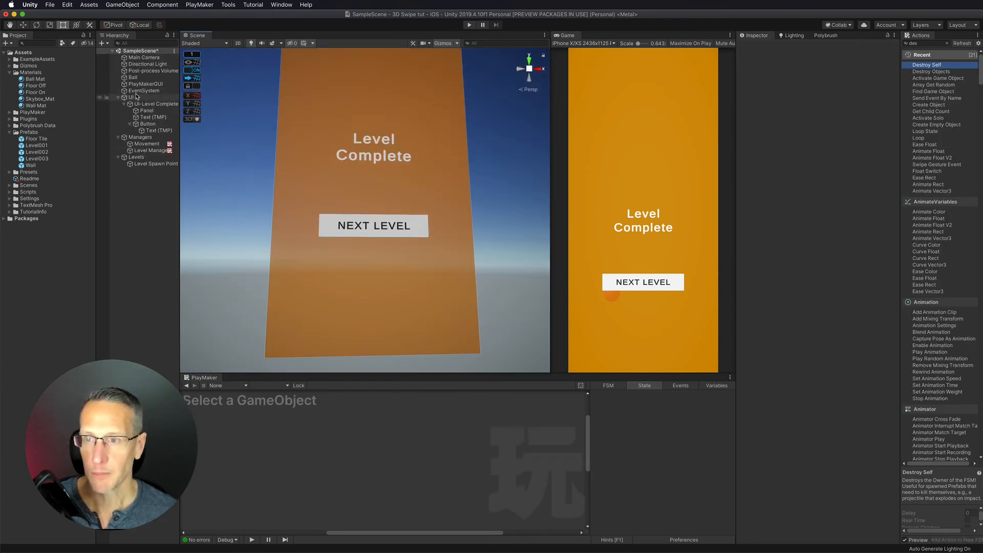
pyautogui.click(135, 78)
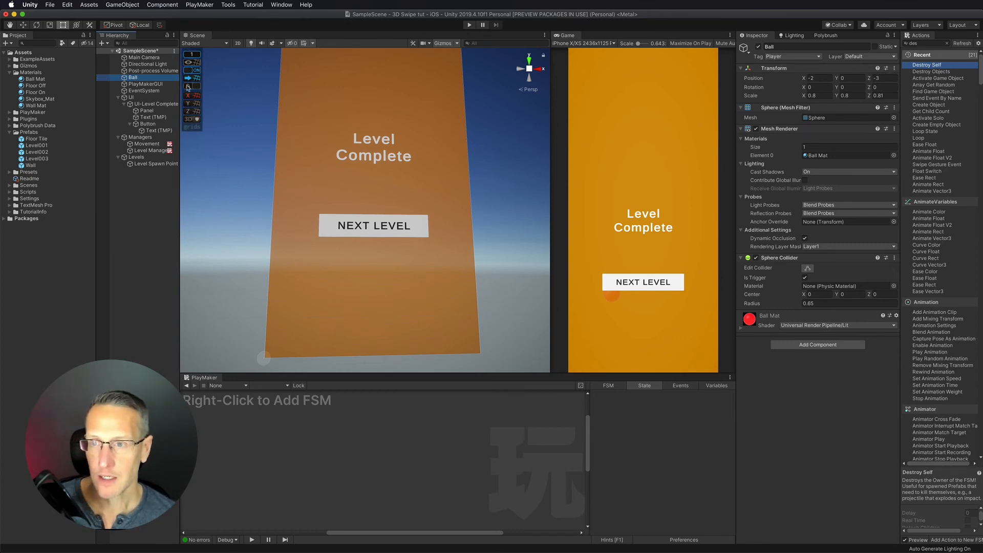
pyautogui.click(150, 151)
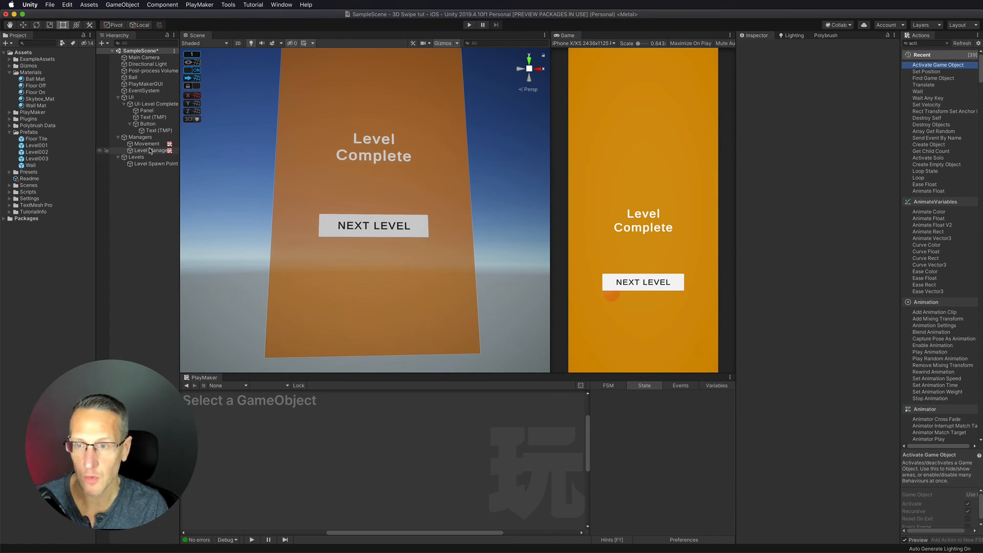
pyautogui.click(150, 150)
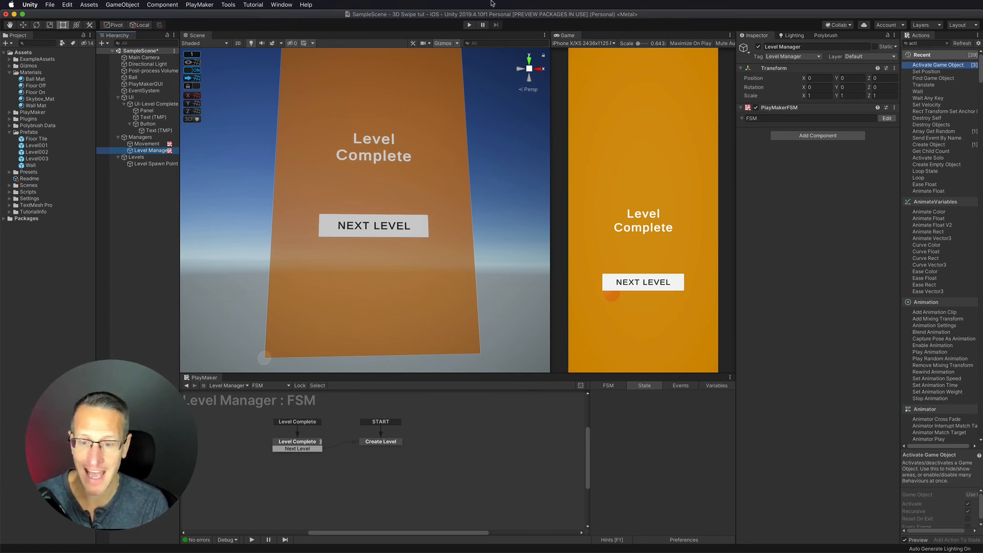
# Add an Activate Game Object action to the Level Manager's Level Complete state, above UI Button On Click Event
pyautogui.click(306, 443)
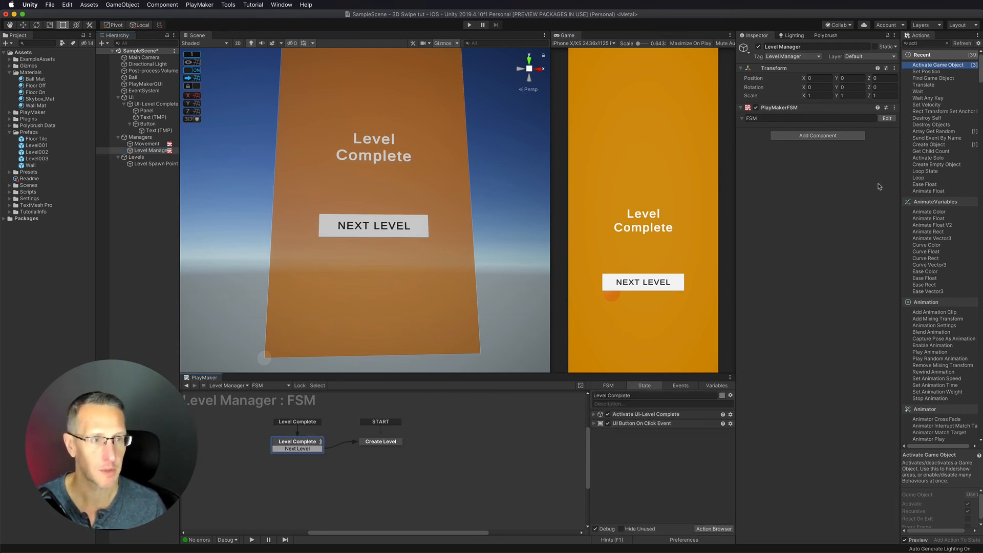
pyautogui.click(958, 45)
pyautogui.doubleClick(940, 65)
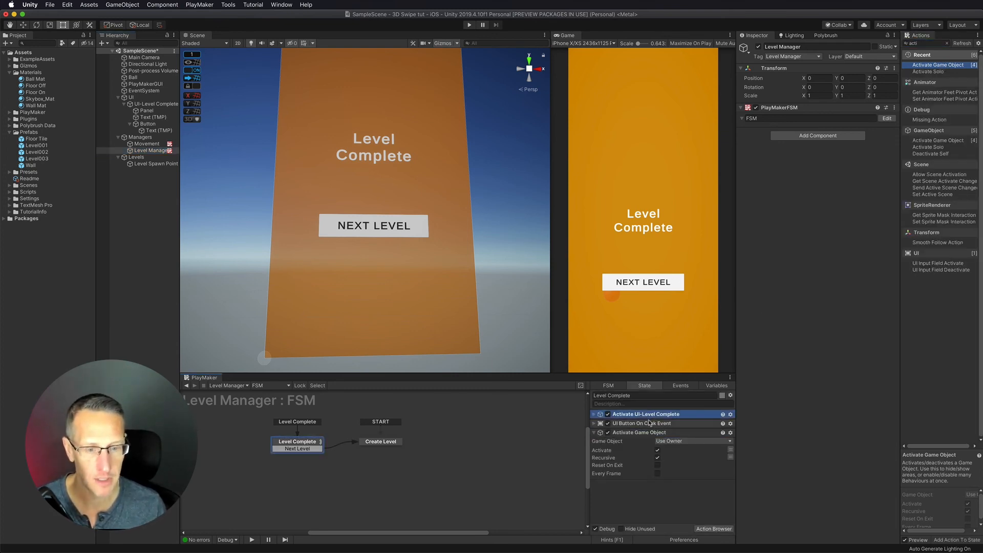
pyautogui.click(630, 433)
pyautogui.moveTo(630, 433); pyautogui.dragTo(631, 425)
# Specify Ball as the new action's game object with Activate turned off, and copy the action
pyautogui.click(688, 432)
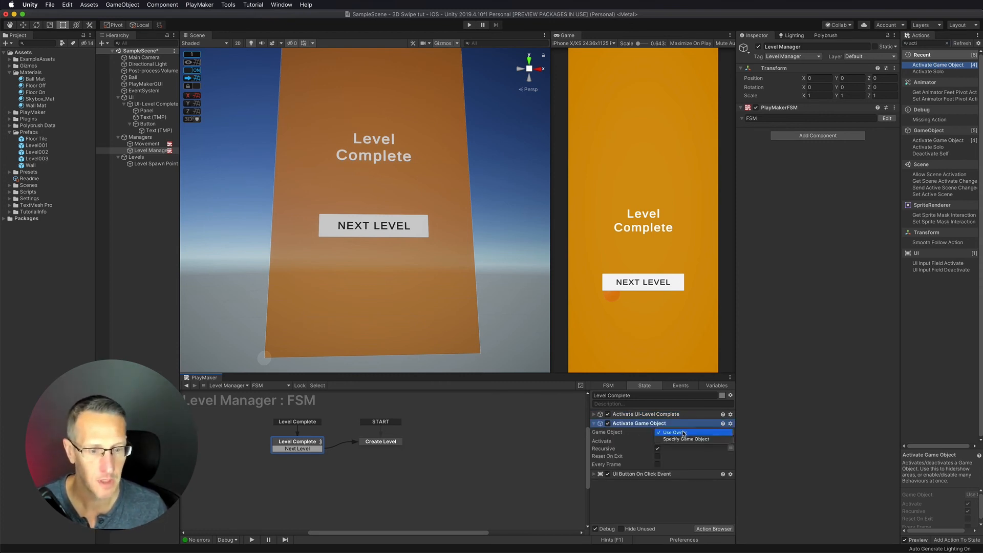
pyautogui.click(692, 441)
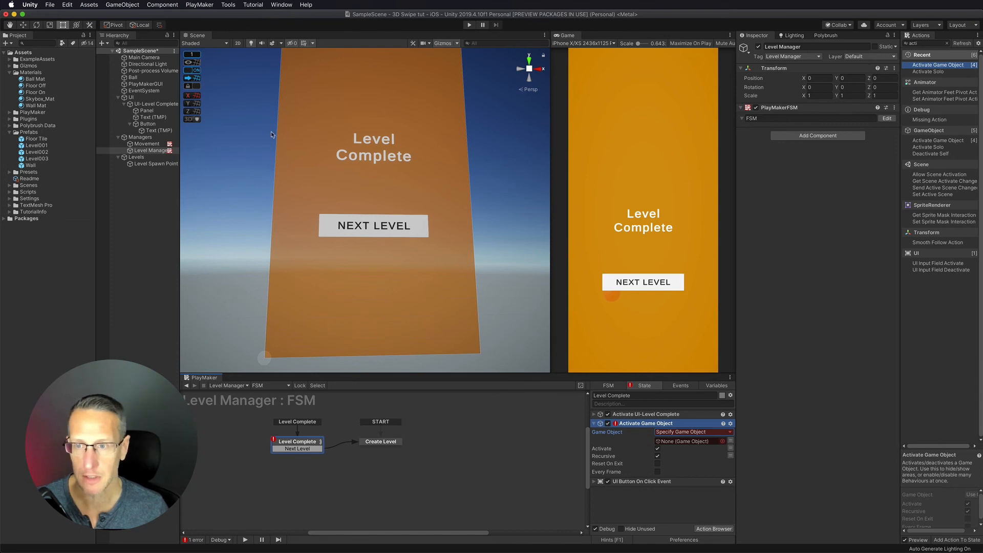
pyautogui.moveTo(133, 78); pyautogui.dragTo(675, 441)
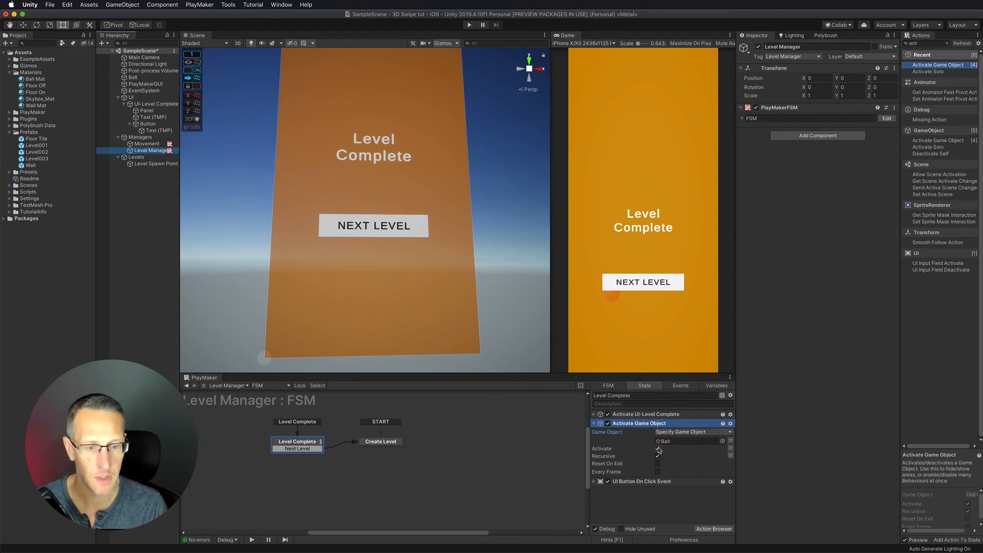
pyautogui.click(657, 450)
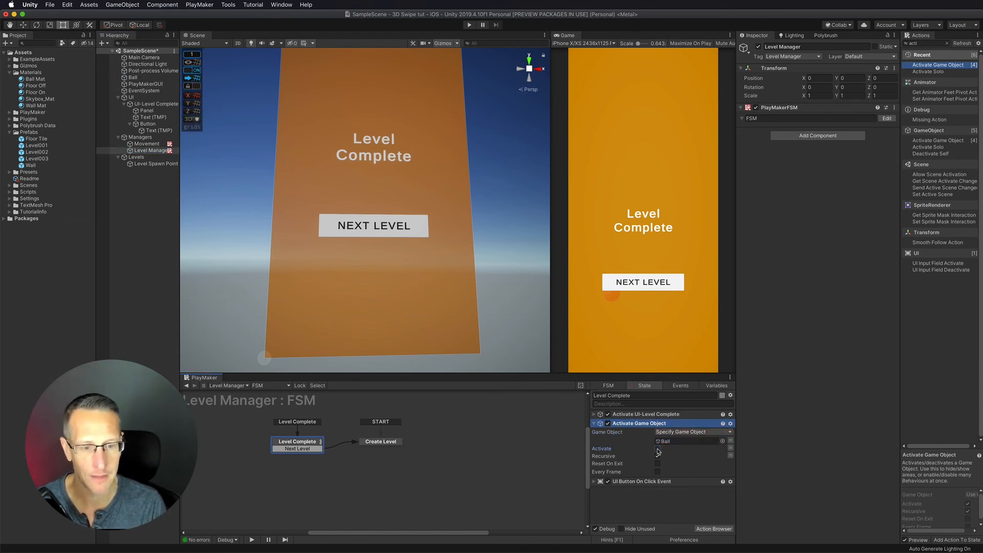
pyautogui.click(594, 423)
pyautogui.click(647, 424)
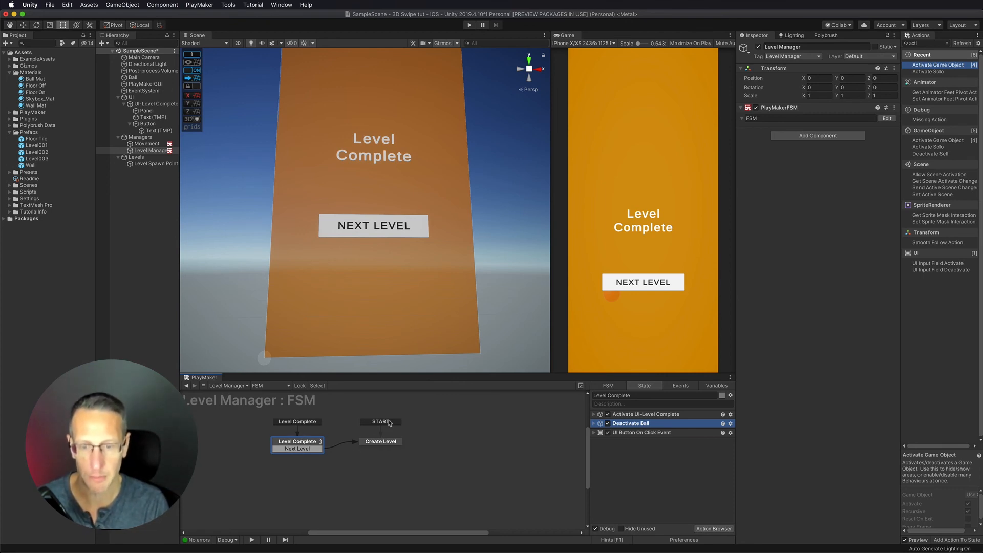
# Add a state named Reset Ball below the Level Complete state in the Level Manager's FSM
pyautogui.rightClick(305, 472)
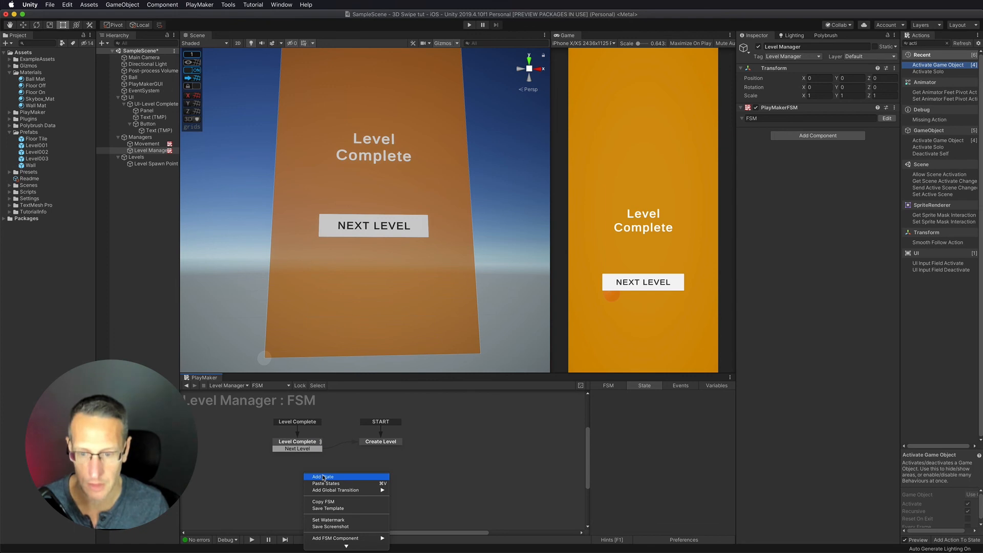
pyautogui.click(323, 477)
pyautogui.moveTo(321, 474); pyautogui.dragTo(294, 477)
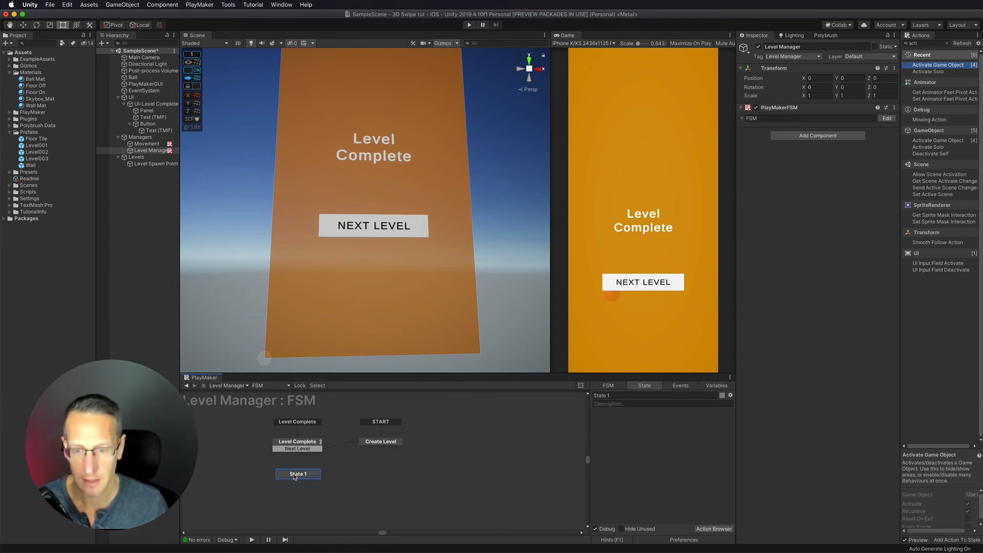
pyautogui.click(623, 396)
pyautogui.write('E')
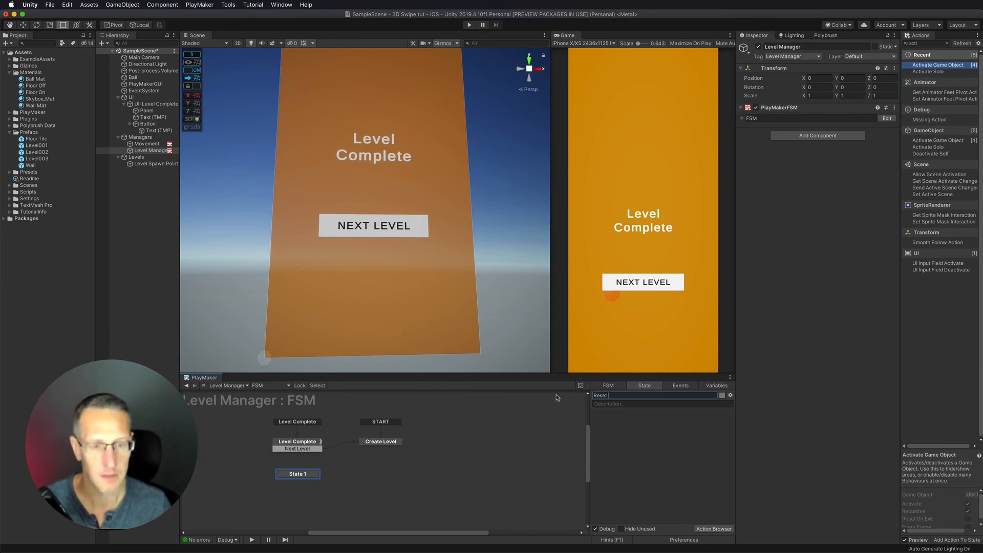
pyautogui.write('eset Ball')
pyautogui.press('Return')
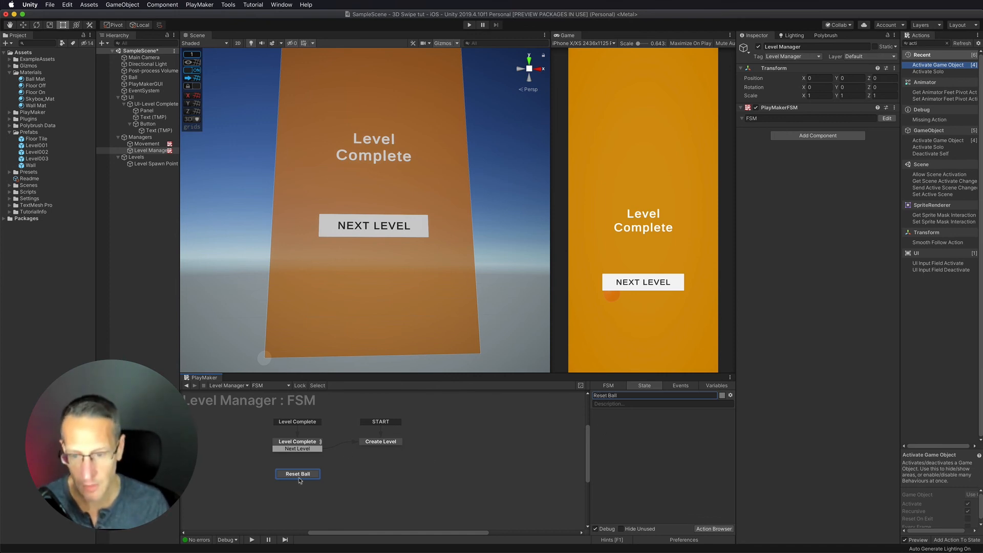
# Paste the copied Ball action into the Reset Ball state and turn its Activate option on
pyautogui.click(648, 440)
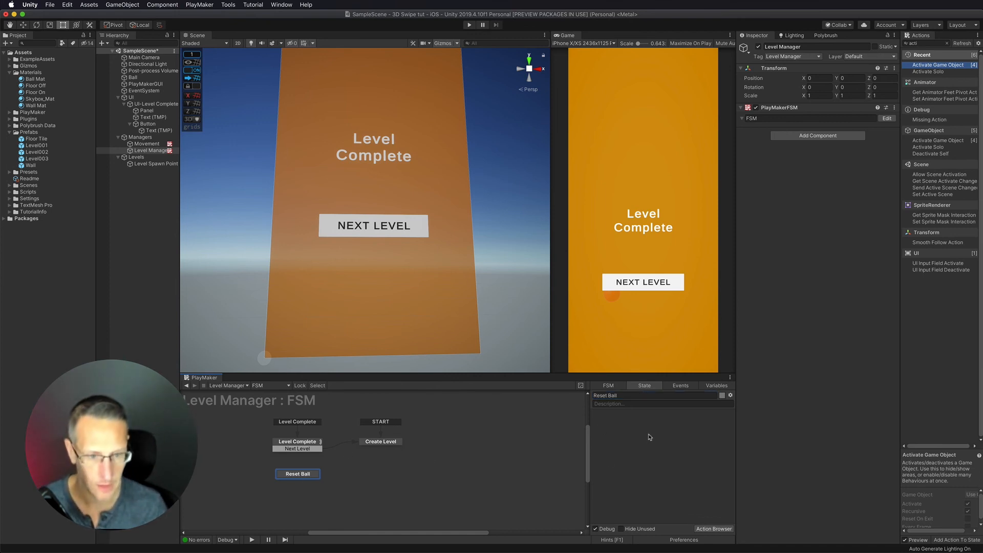
pyautogui.press('super+v')
pyautogui.click(594, 416)
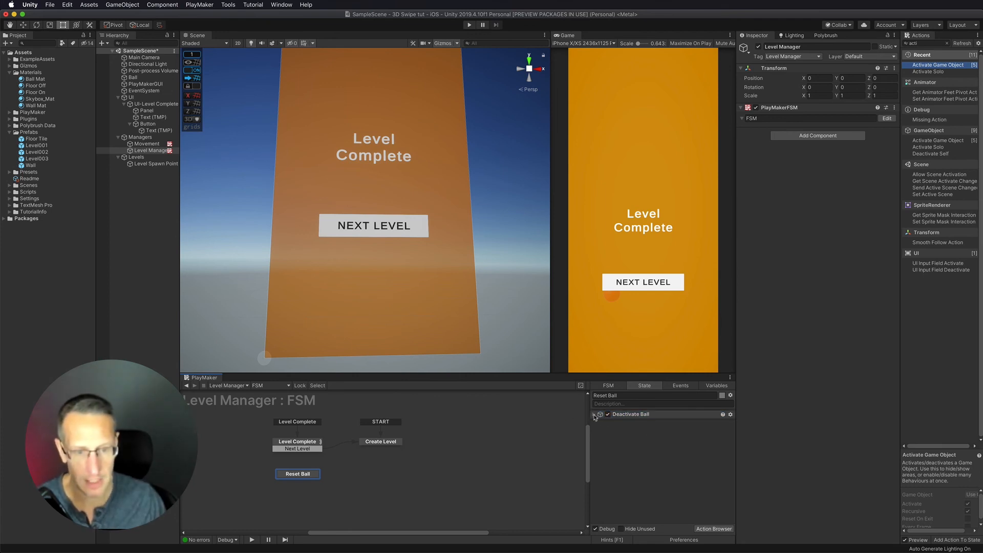
pyautogui.click(594, 415)
pyautogui.click(658, 440)
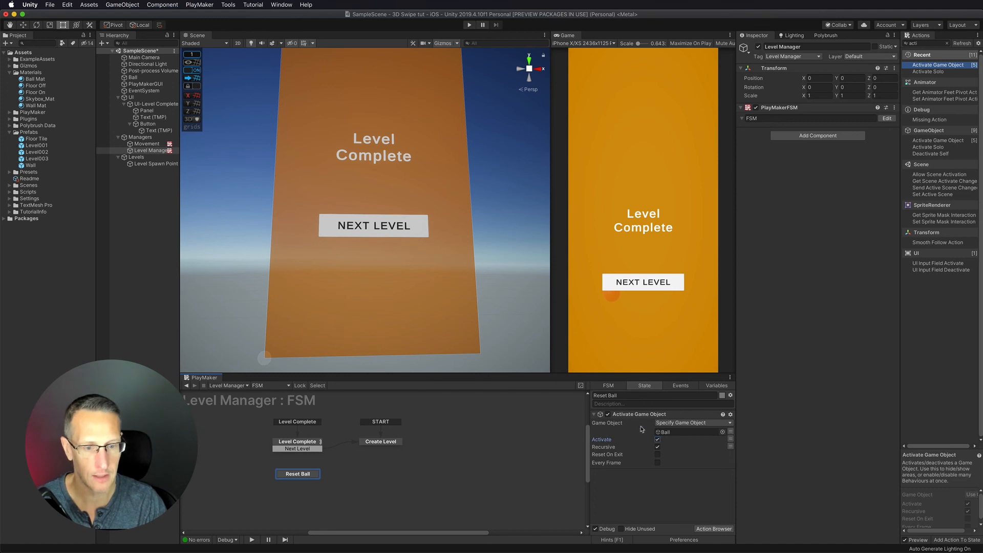
pyautogui.click(595, 415)
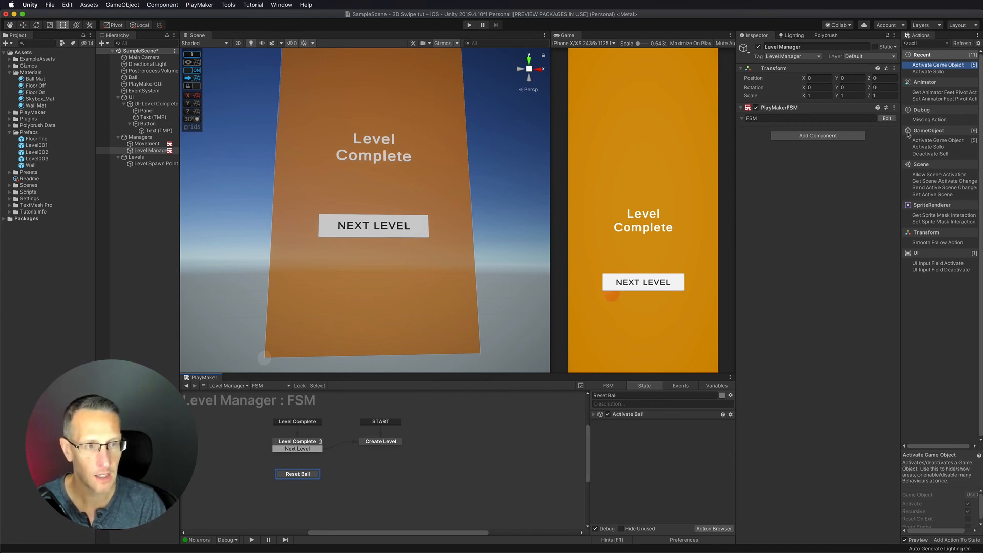
# Clear the action search and add a Translate action to the Reset Ball state
pyautogui.click(929, 45)
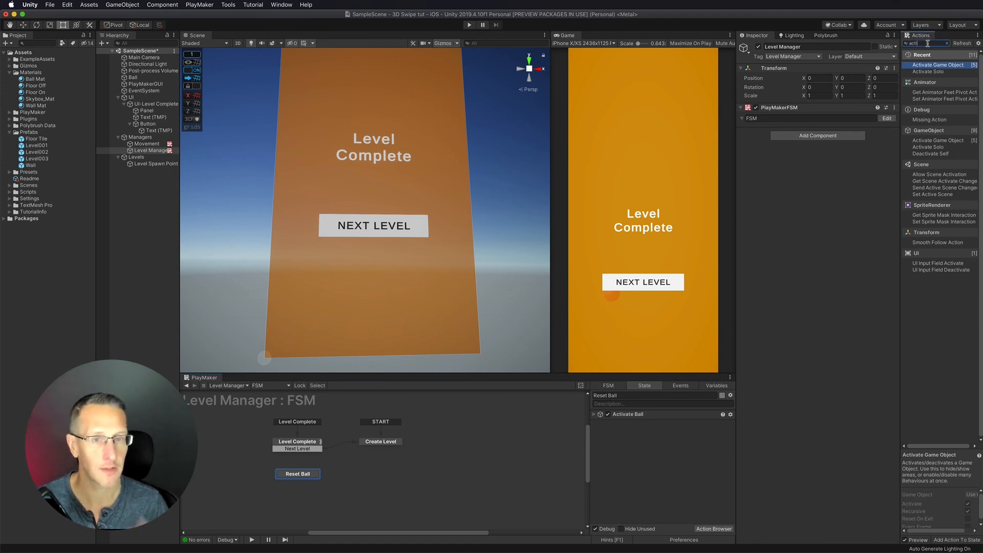
pyautogui.press('BackSpace')
pyautogui.press('BackSpace')
pyautogui.press('BackSpace')
pyautogui.press('BackSpace')
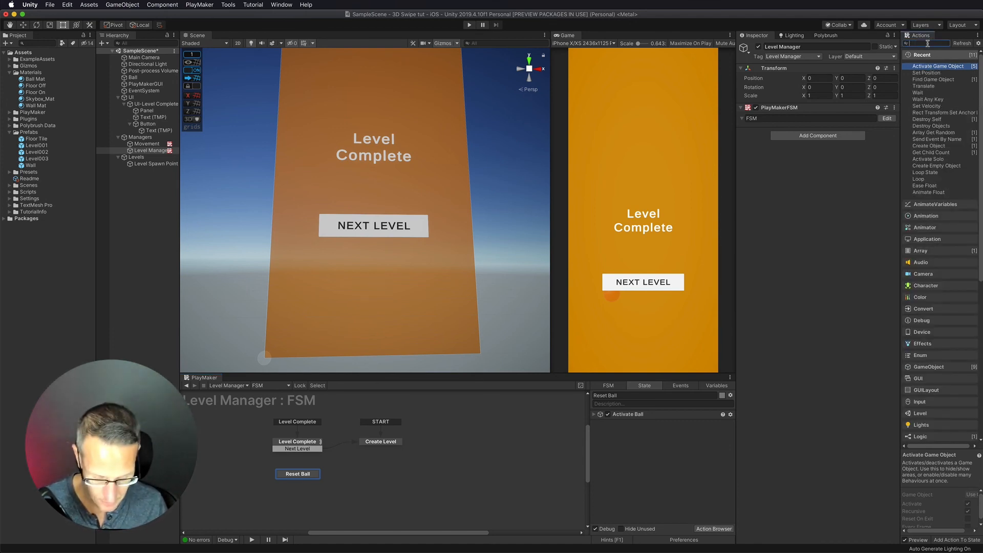
pyautogui.doubleClick(924, 86)
# Set the Translate action's game object to Specify Game Object and assign the scene's Ball to it
pyautogui.click(662, 433)
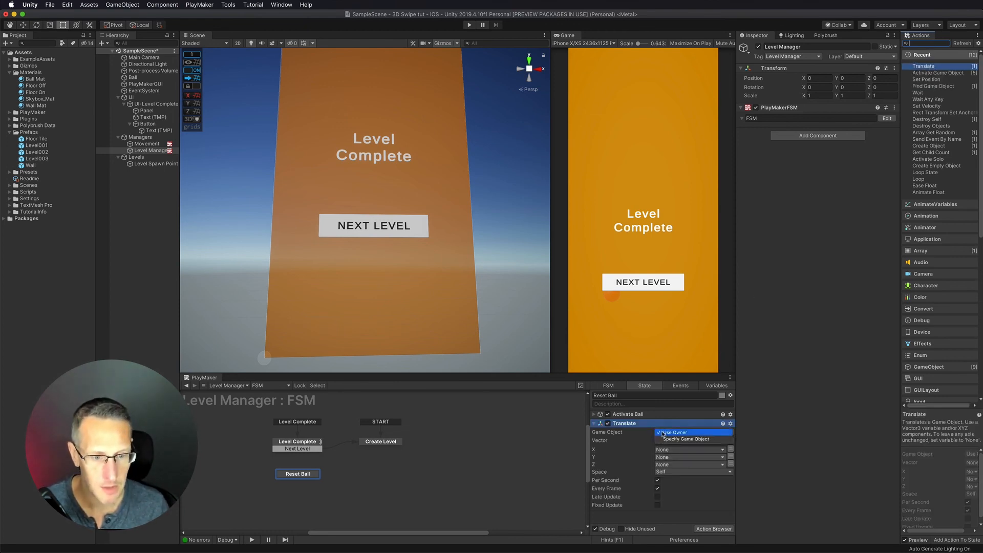
pyautogui.click(674, 441)
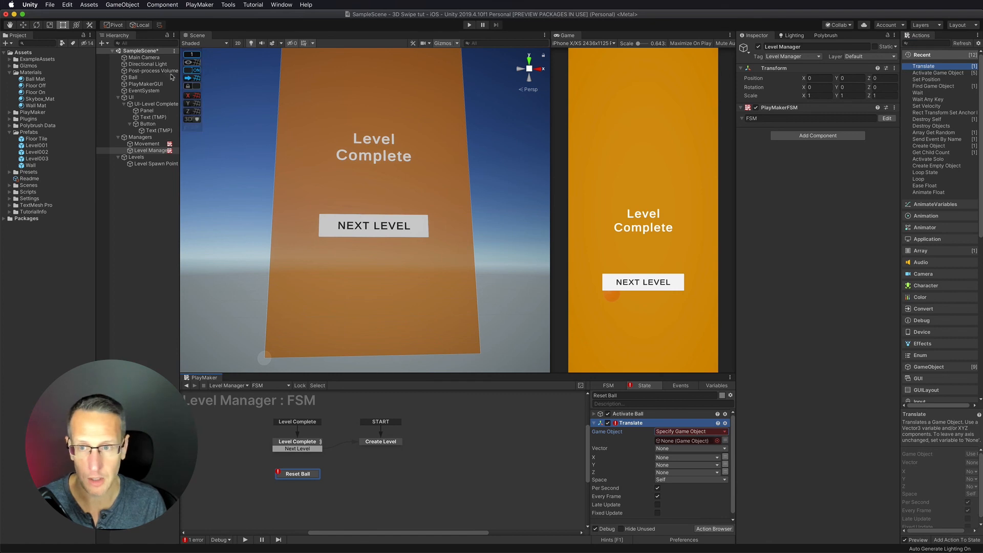
pyautogui.moveTo(133, 78); pyautogui.dragTo(695, 443)
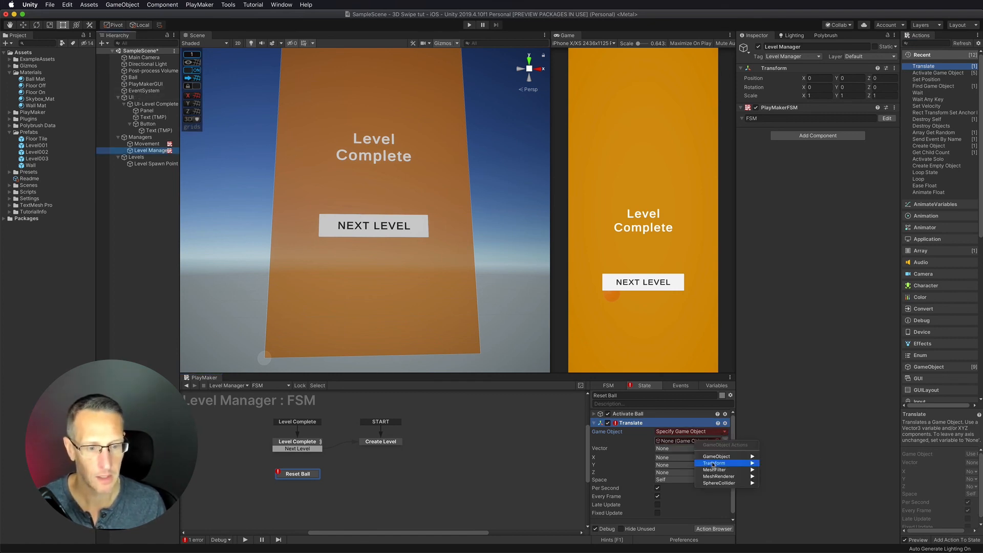
pyautogui.click(633, 446)
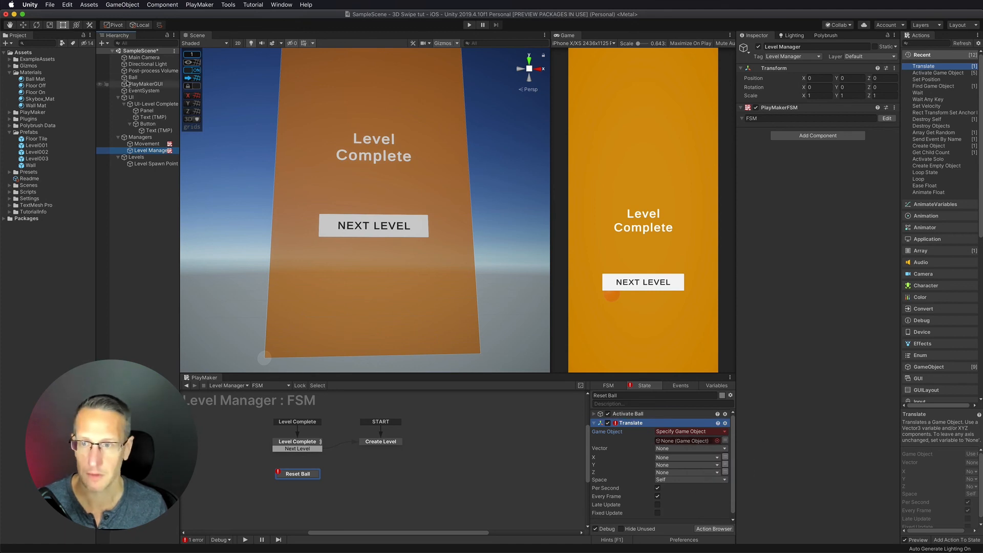
pyautogui.moveTo(133, 78); pyautogui.dragTo(677, 442)
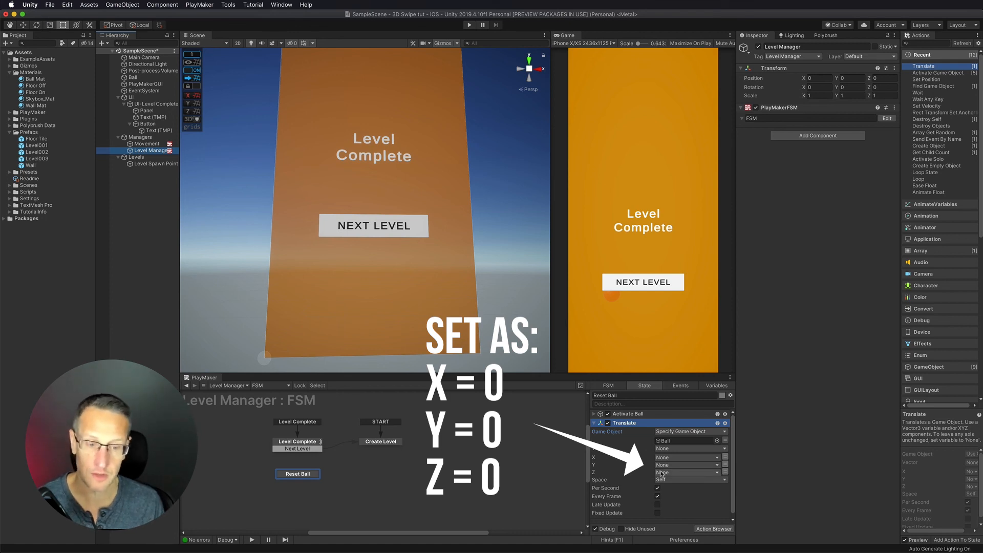
# Turn off Per Second and Every Frame in the Reset Ball state's Translate action and collapse the action
pyautogui.click(657, 488)
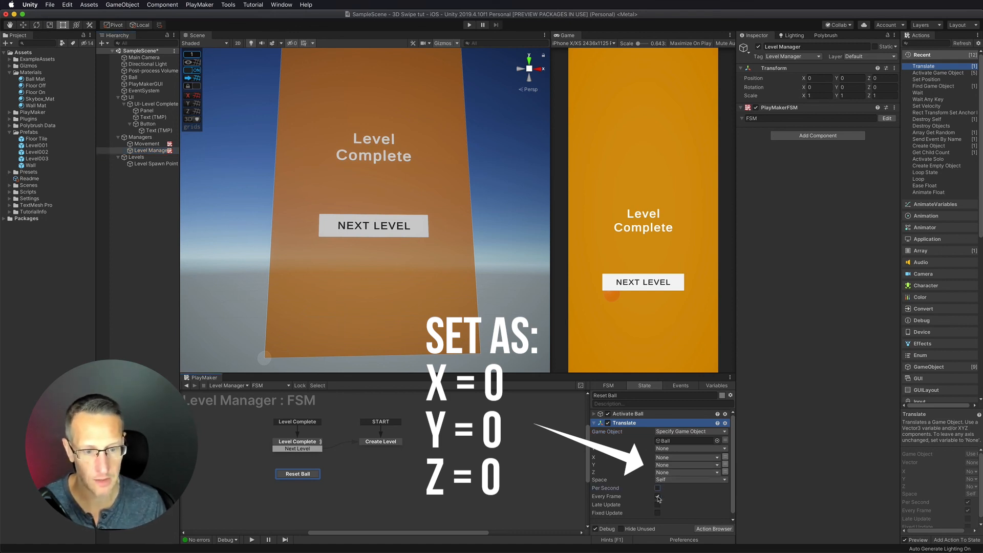
pyautogui.click(658, 497)
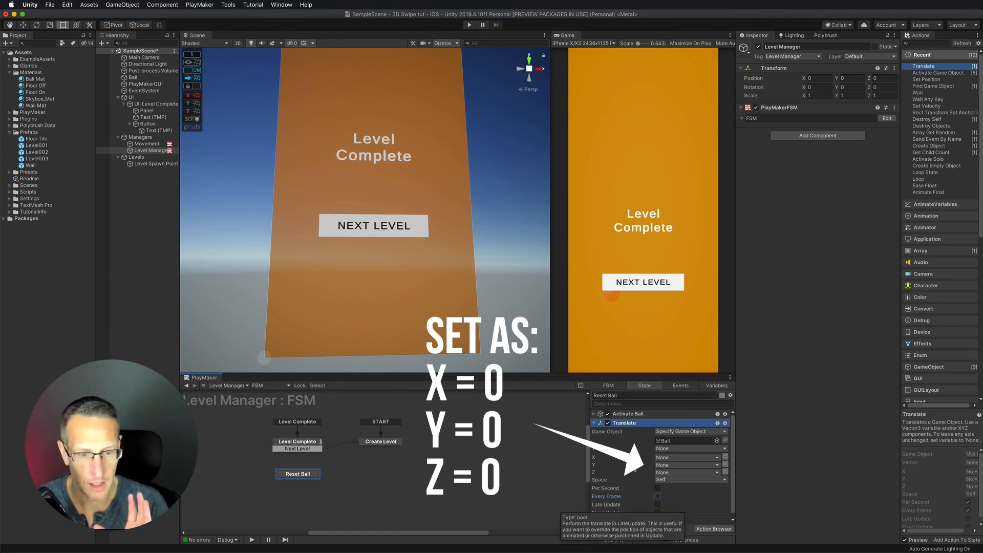
pyautogui.click(594, 424)
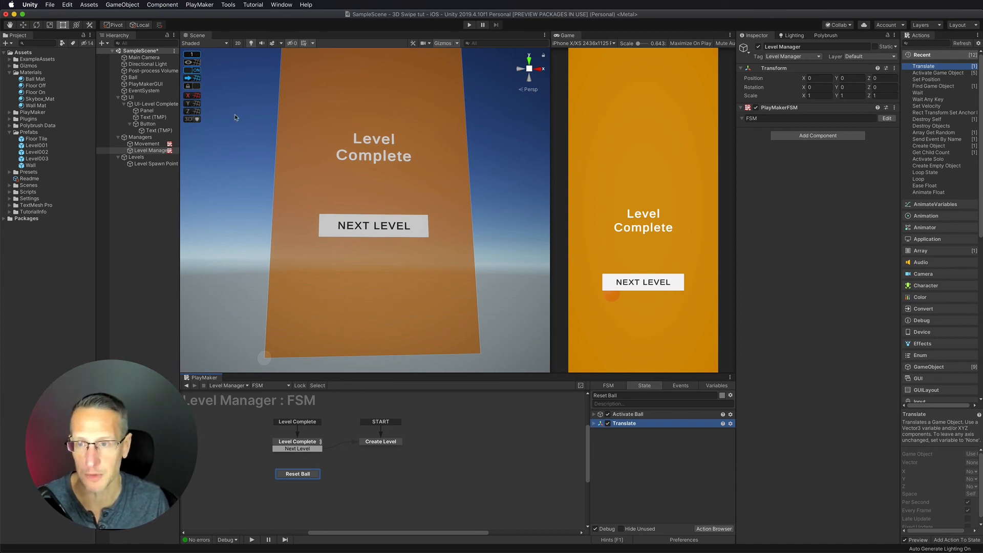
# Check the Ball's start position, then add a Set Position action to the Reset Ball state with the scene's Ball as its specified game object
pyautogui.click(132, 78)
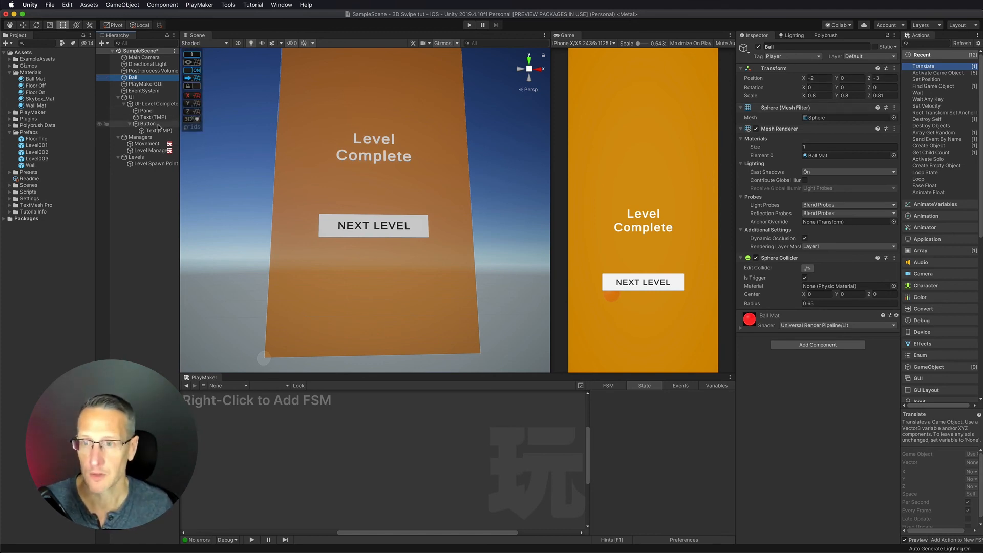
pyautogui.click(149, 150)
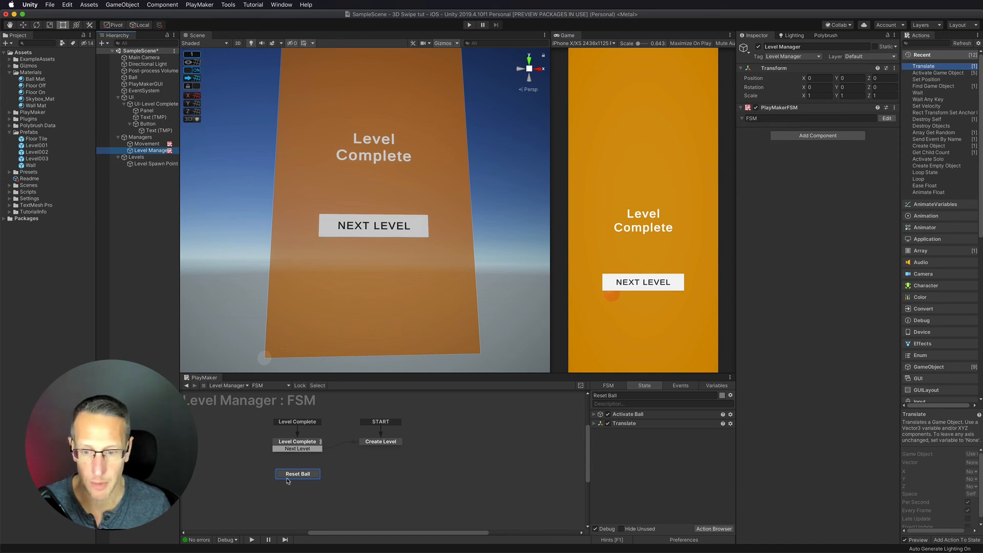
pyautogui.click(929, 43)
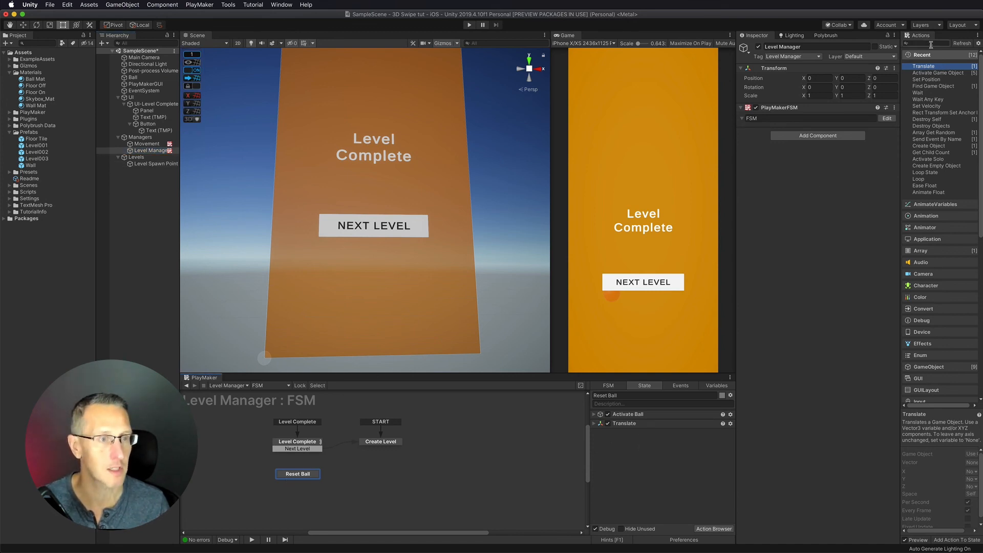
pyautogui.write('set po')
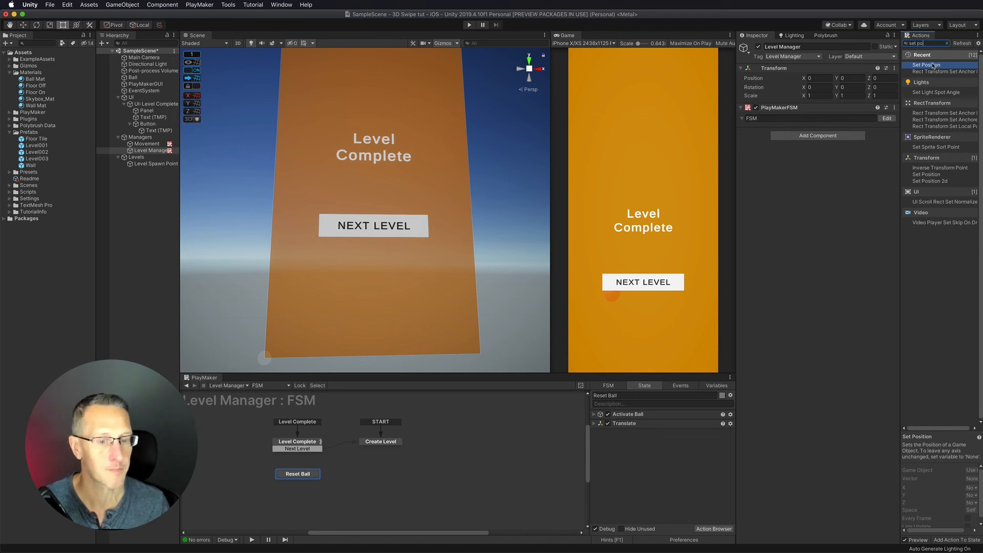
pyautogui.doubleClick(933, 66)
pyautogui.click(687, 444)
pyautogui.click(688, 451)
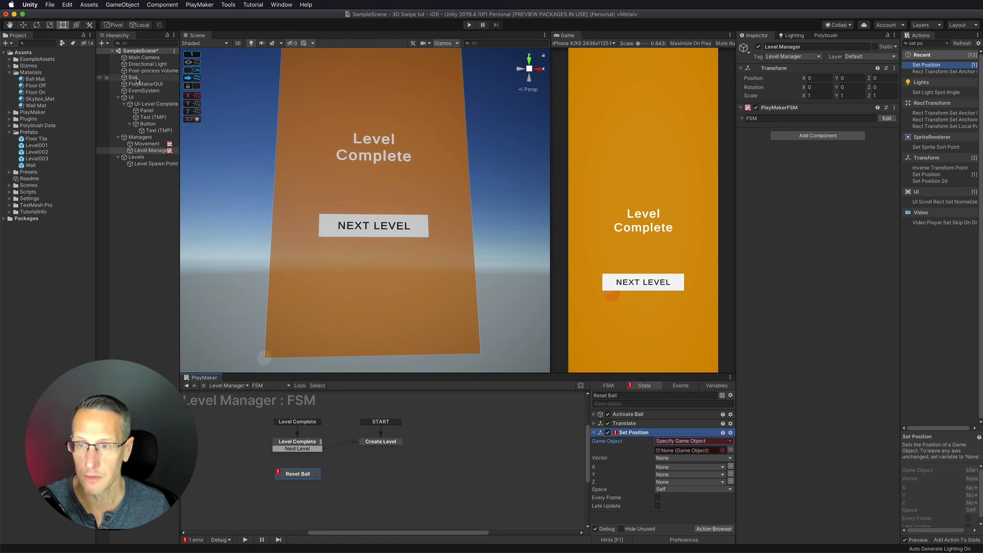
pyautogui.moveTo(150, 151); pyautogui.dragTo(677, 451)
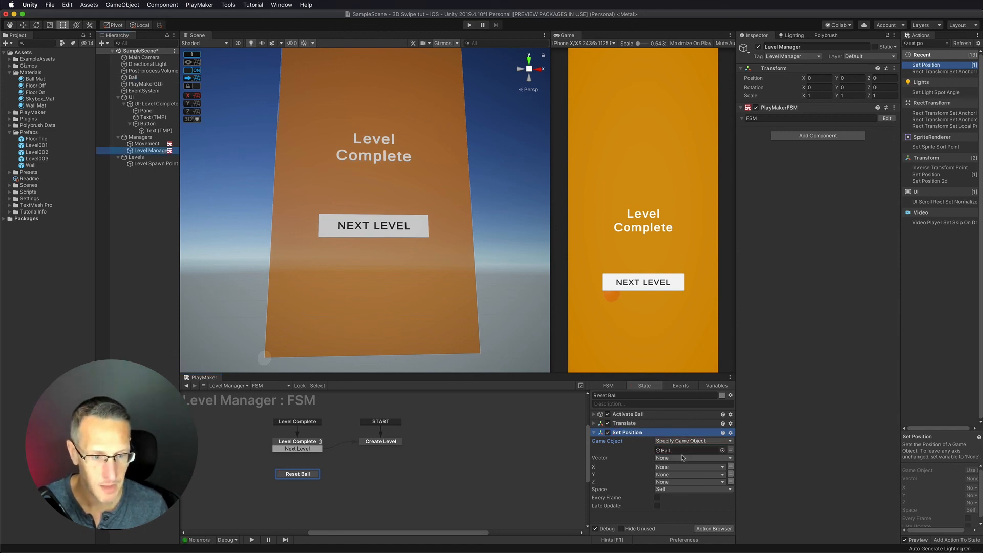
# Switch the Set Position action's axes to direct values and set X to -2, Y to 0 and Z to -3
pyautogui.click(731, 467)
pyautogui.click(731, 474)
pyautogui.click(731, 482)
pyautogui.click(664, 466)
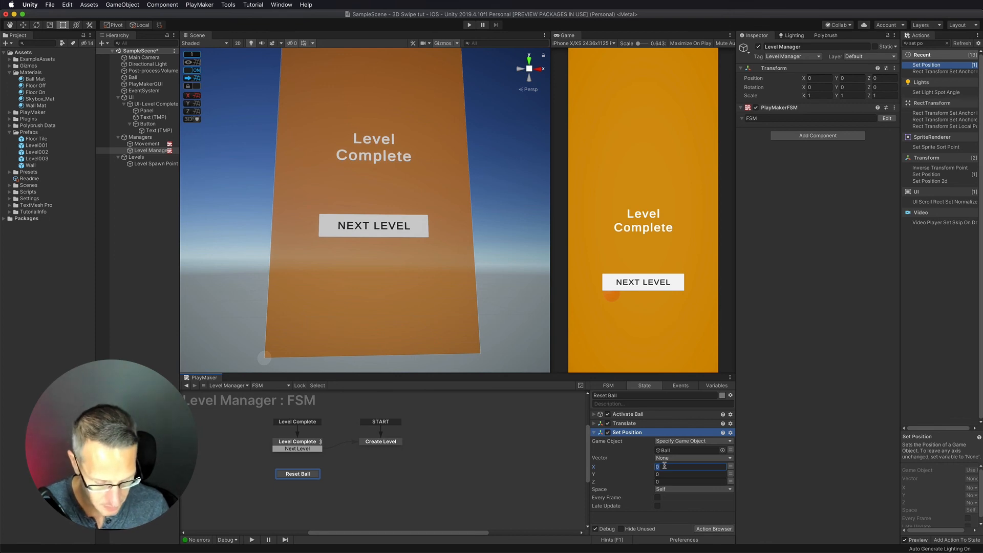
pyautogui.write('-2')
pyautogui.press('Tab')
pyautogui.press('Tab')
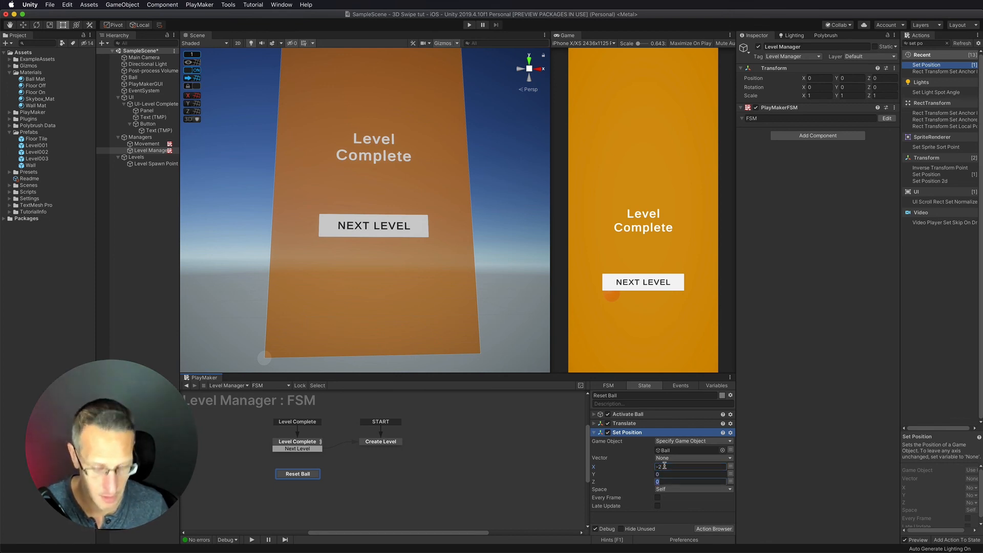
pyautogui.write('-3')
pyautogui.press('Return')
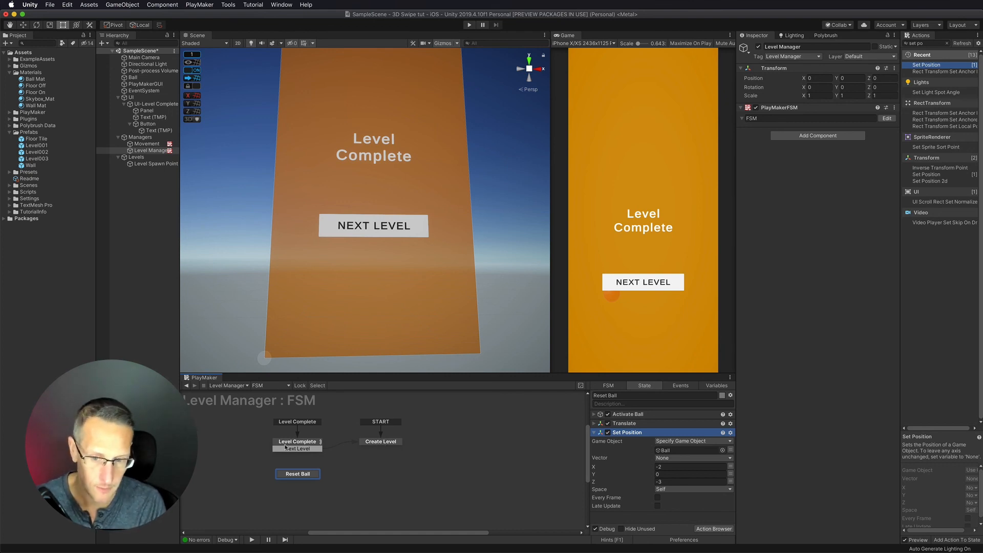
# Link the Level Complete state's Next Level transition to Reset Ball, and add a FINISHED transition from Reset Ball to Create Level
pyautogui.moveTo(289, 450); pyautogui.dragTo(297, 475)
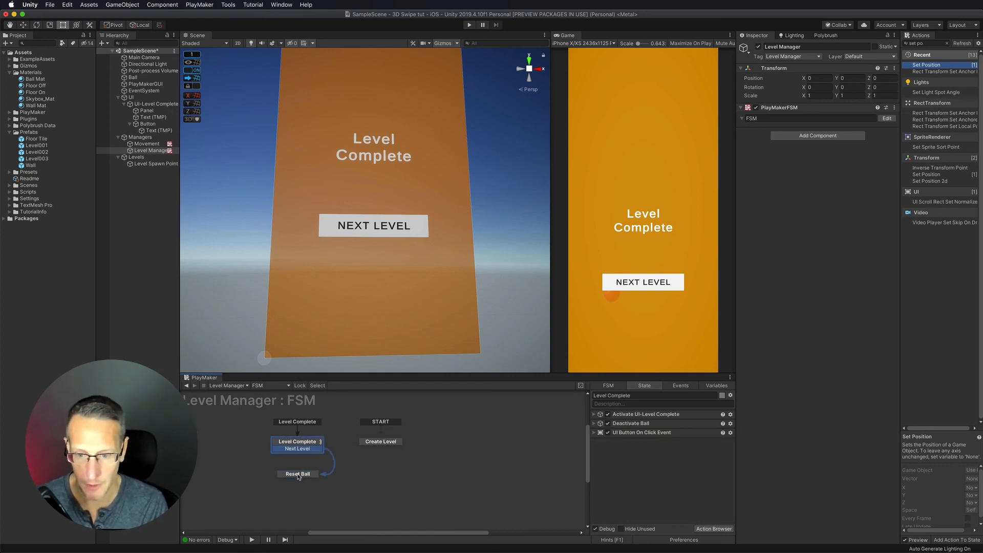
pyautogui.rightClick(298, 474)
pyautogui.moveTo(355, 482)
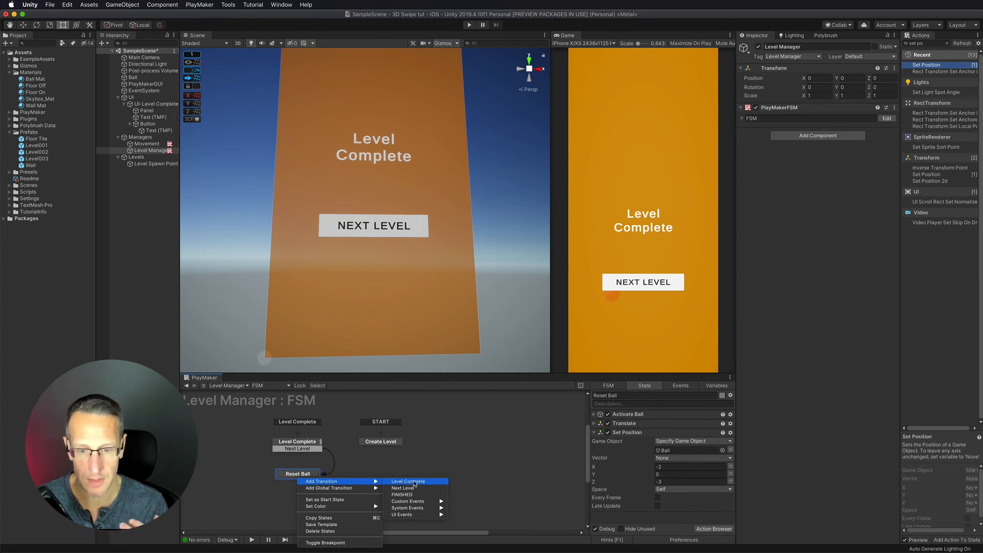
pyautogui.click(402, 494)
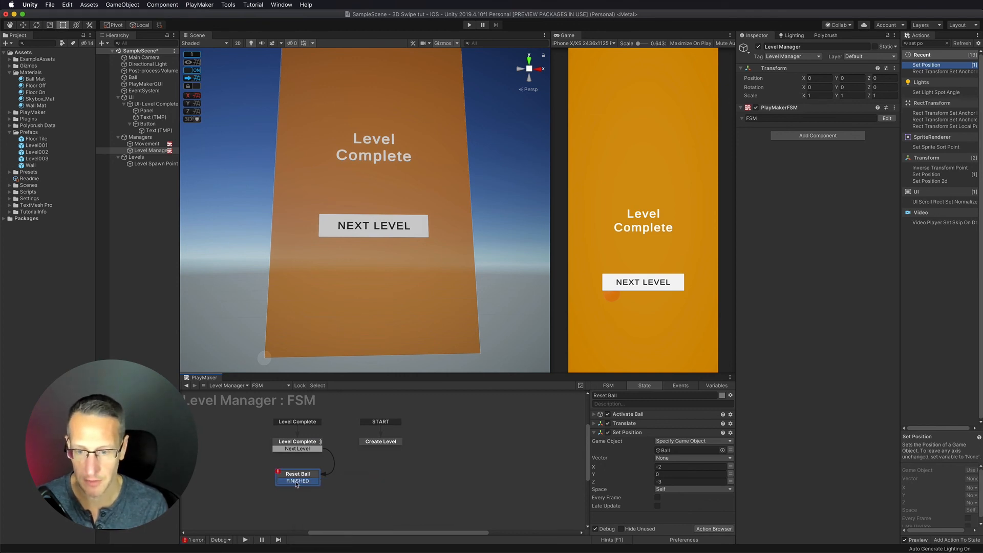
pyautogui.moveTo(298, 481); pyautogui.dragTo(376, 443)
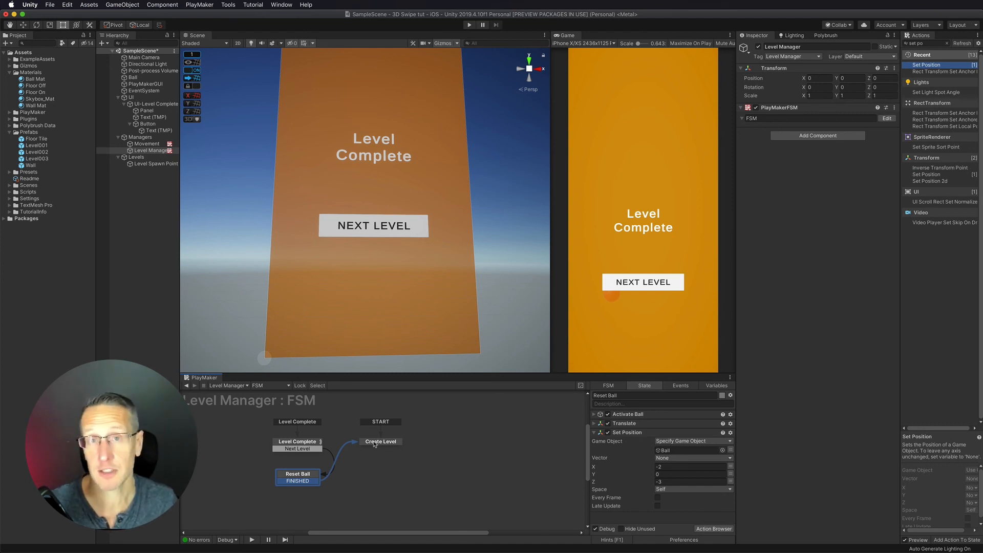
# Run the game and steer the ball over every floor tile of the first maze to complete the level
pyautogui.click(468, 26)
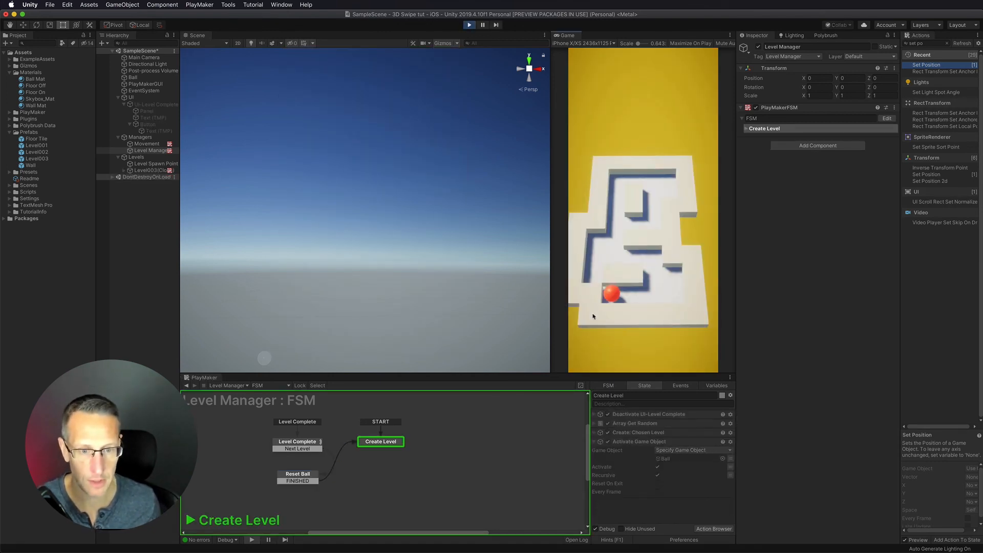
pyautogui.press('Right')
pyautogui.press('Up')
pyautogui.press('Left')
pyautogui.press('Up')
pyautogui.press('Left')
pyautogui.press('Down')
pyautogui.press('Up')
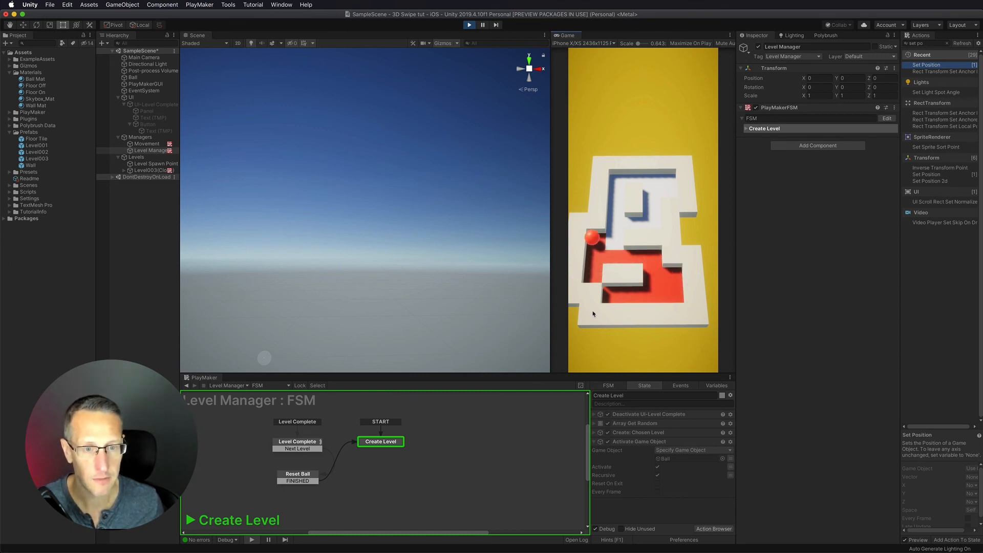
pyautogui.press('Right')
pyautogui.press('Up')
pyautogui.press('Right')
pyautogui.press('Down')
pyautogui.press('Down')
pyautogui.press('Left')
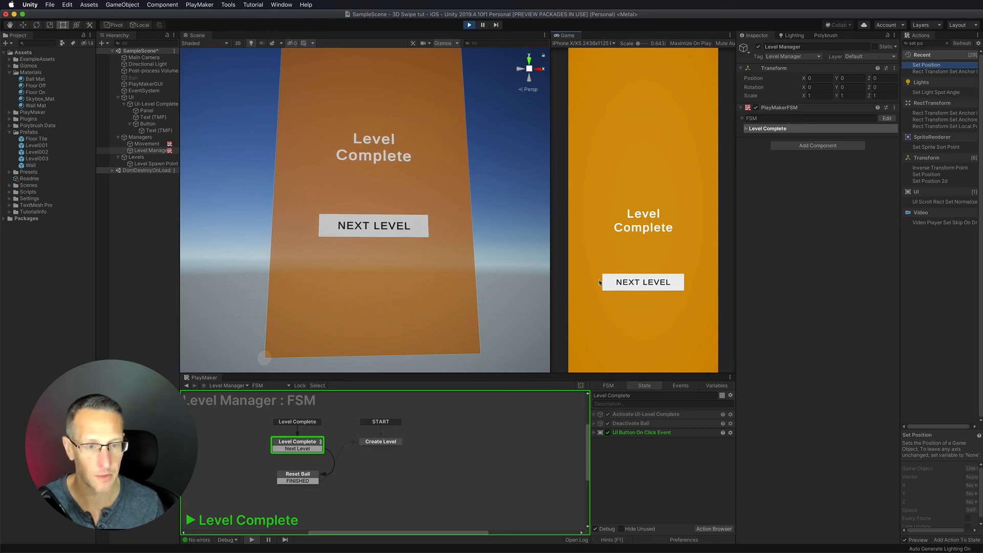
# Advance to the next level and steer the reset ball through the Level002 maze until it is complete
pyautogui.click(635, 282)
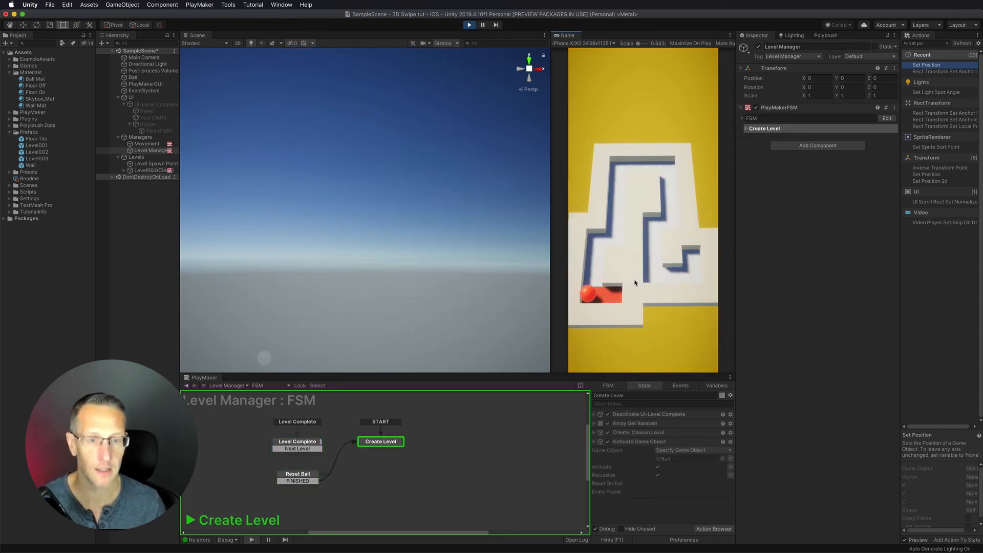
pyautogui.press('Up')
pyautogui.press('Right')
pyautogui.press('Up')
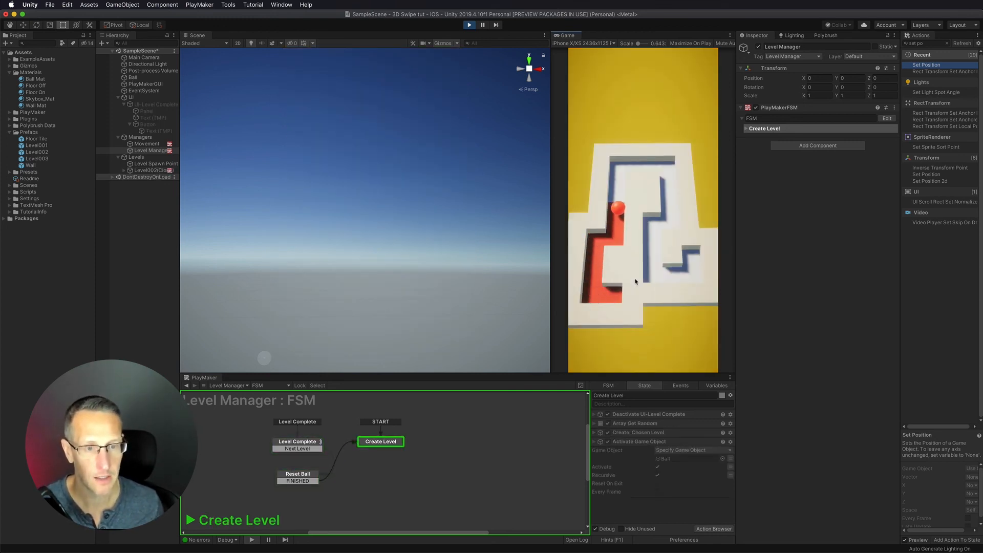
pyautogui.press('Right')
pyautogui.press('Down')
pyautogui.press('Left')
pyautogui.press('Down')
pyautogui.press('Right')
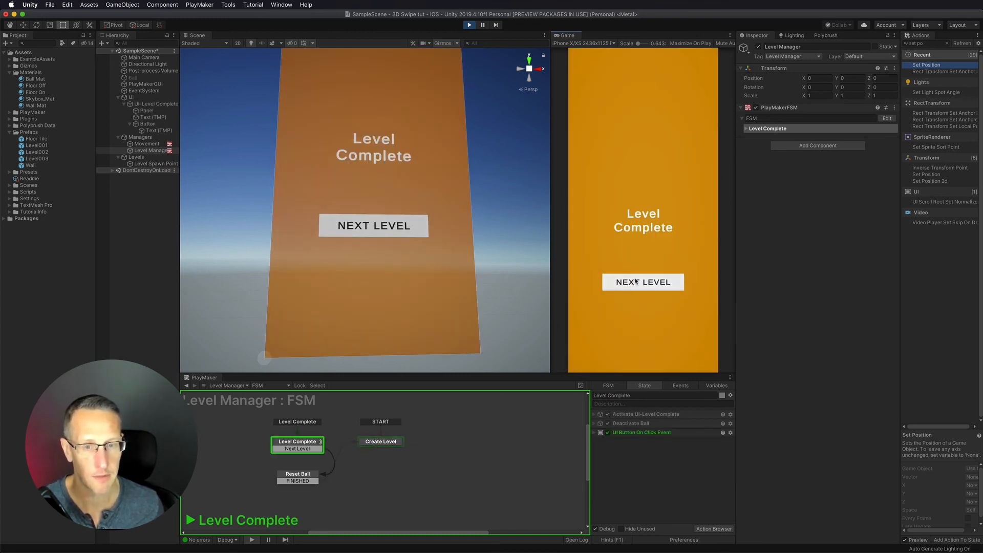
# Continue testing with another level and cover the whole Level003 maze with the ball
pyautogui.click(643, 282)
pyautogui.press('Right')
pyautogui.press('Up')
pyautogui.press('Left')
pyautogui.press('Down')
pyautogui.press('Up')
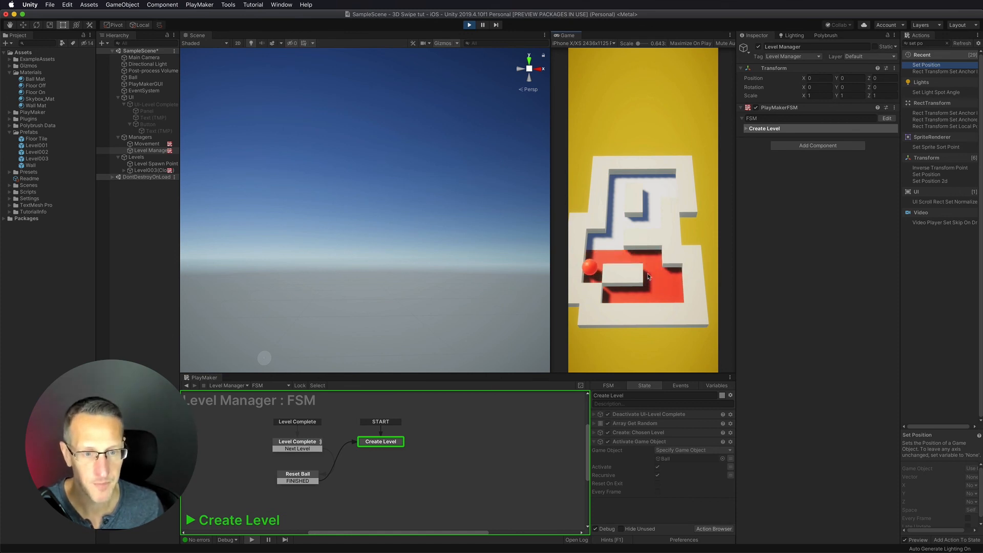
pyautogui.press('Right')
pyautogui.press('Up')
pyautogui.press('Right')
pyautogui.press('Down')
pyautogui.press('Left')
pyautogui.press('Down')
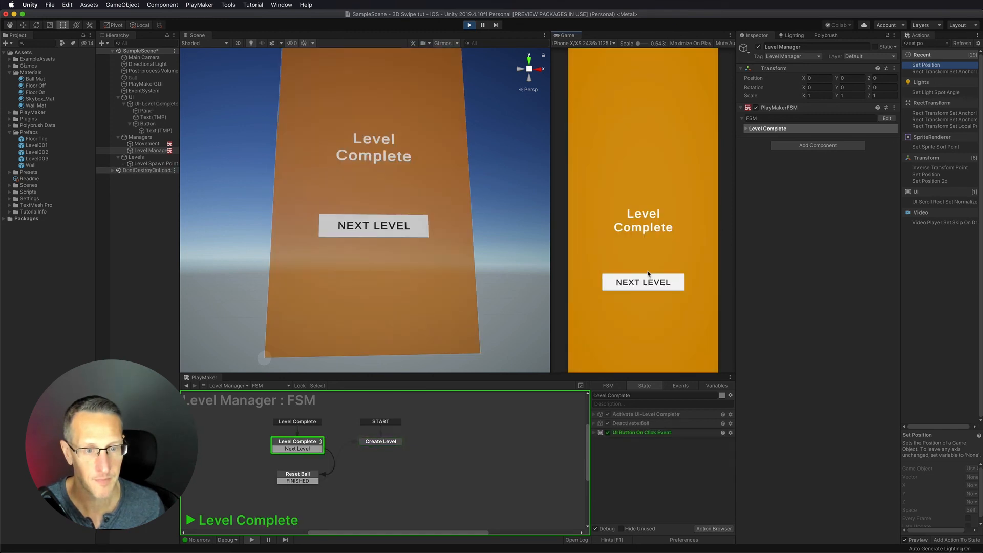
# Advance to a further level, complete its maze with the ball, and load one more level
pyautogui.click(641, 282)
pyautogui.press('Up')
pyautogui.press('Right')
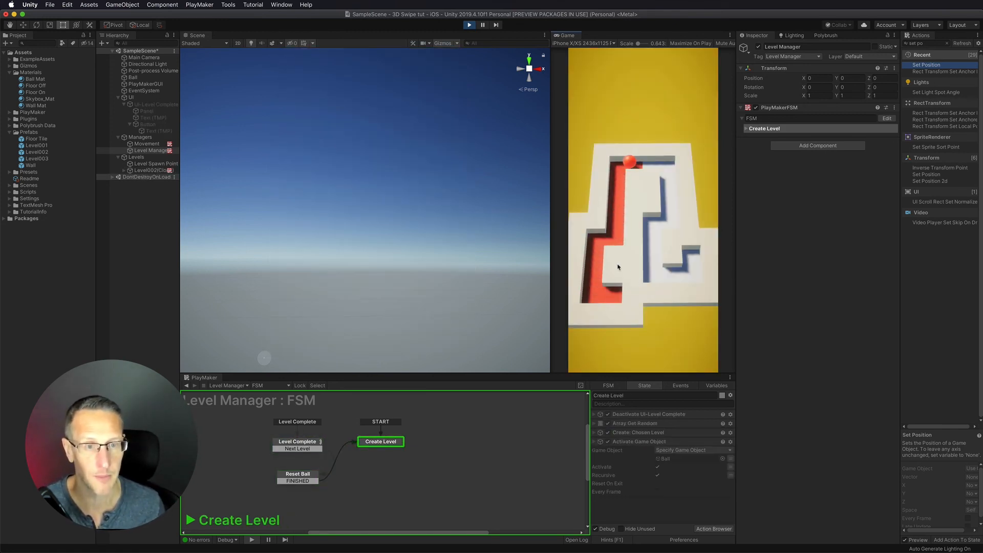
pyautogui.press('Down')
pyautogui.press('Left')
pyautogui.press('Down')
pyautogui.press('Right')
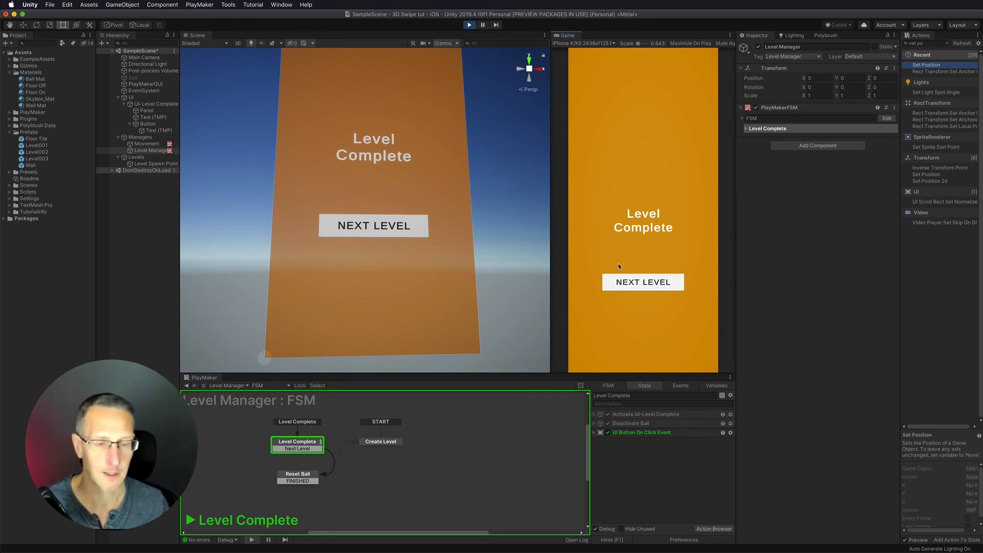
pyautogui.click(645, 282)
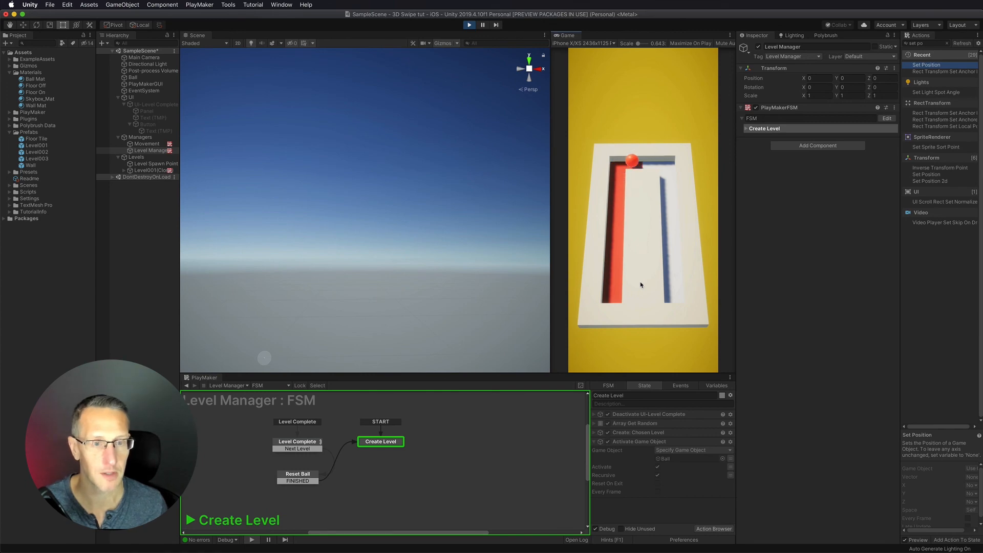